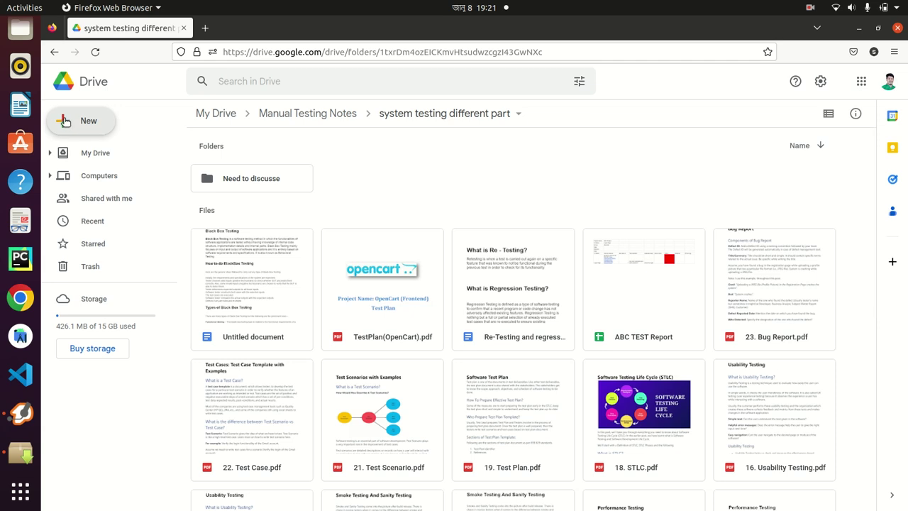
Create a blank Google Sheets spreadsheet in the 'system testing different part' folder
left_click(65, 121)
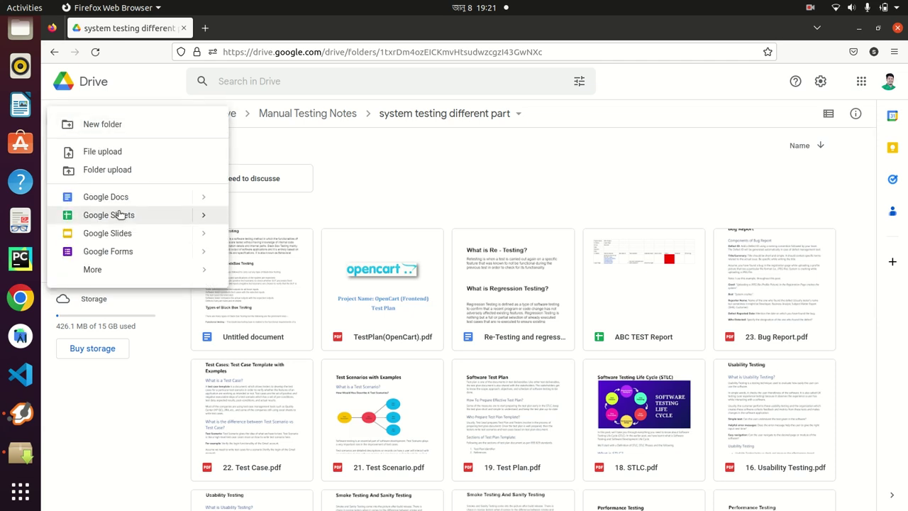
left_click(121, 215)
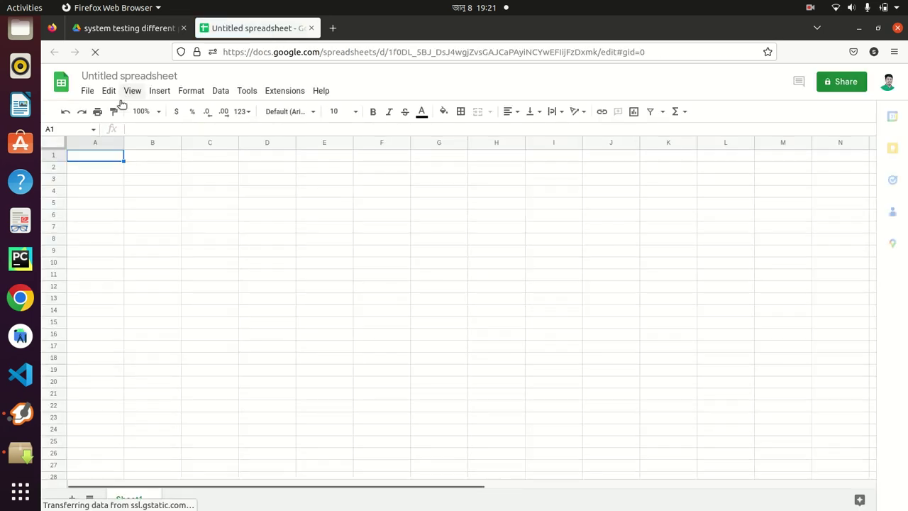
Replace the 'Untitled spreadsheet' title with 'ABC Project test report'
double_click(115, 76)
left_click(115, 76)
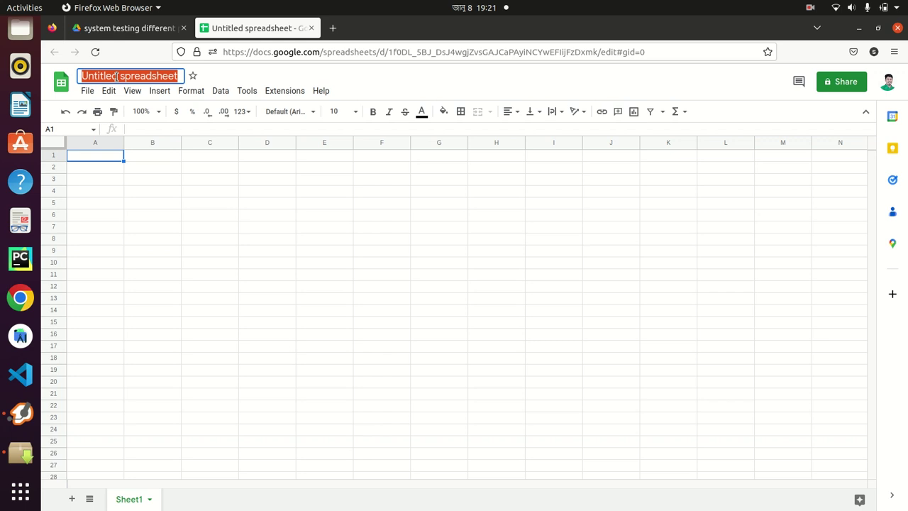
type("ABC")
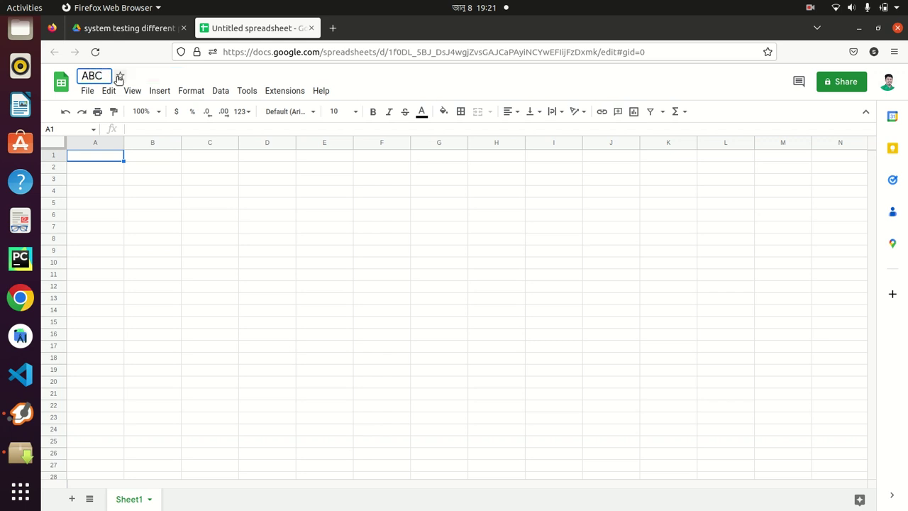
type(" Project test report")
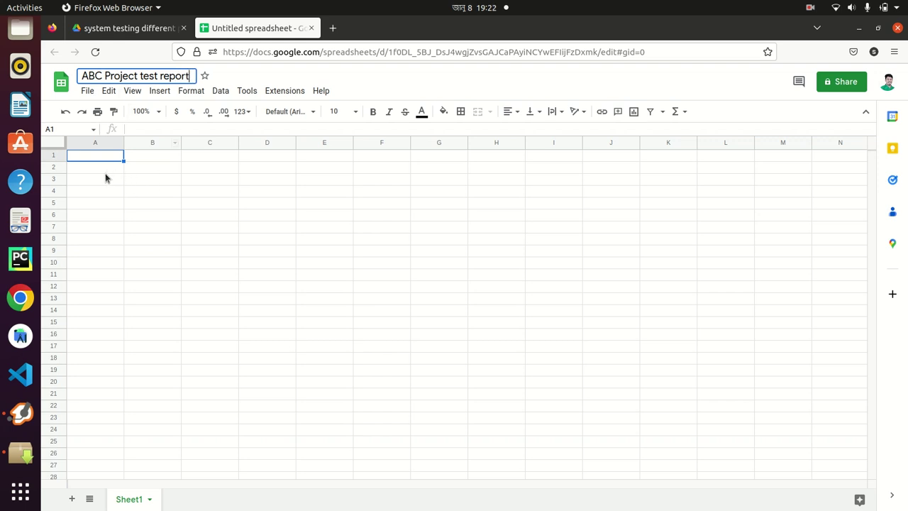
Confirm the 'ABC Project test report' title so it saves to Drive
left_click(95, 156)
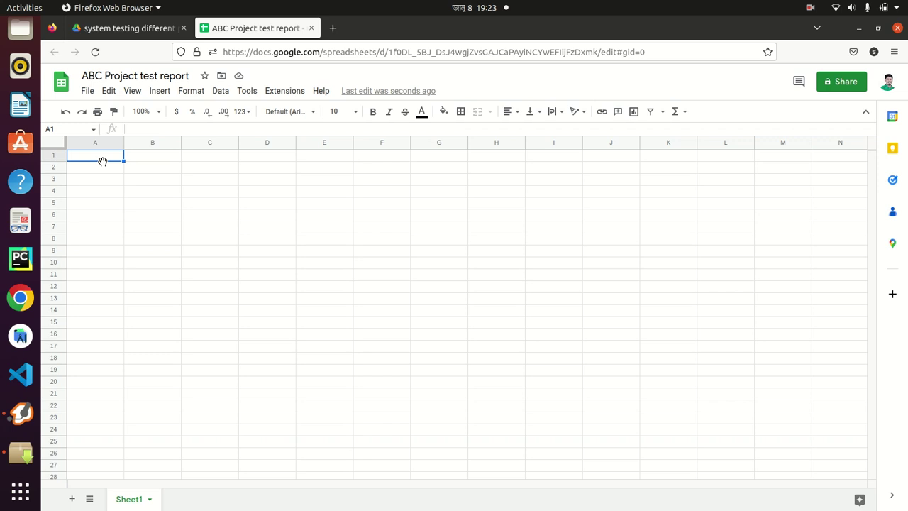
Enter the label 'Project Name' in cell A1
key("ctrl+c")
type("Project ")
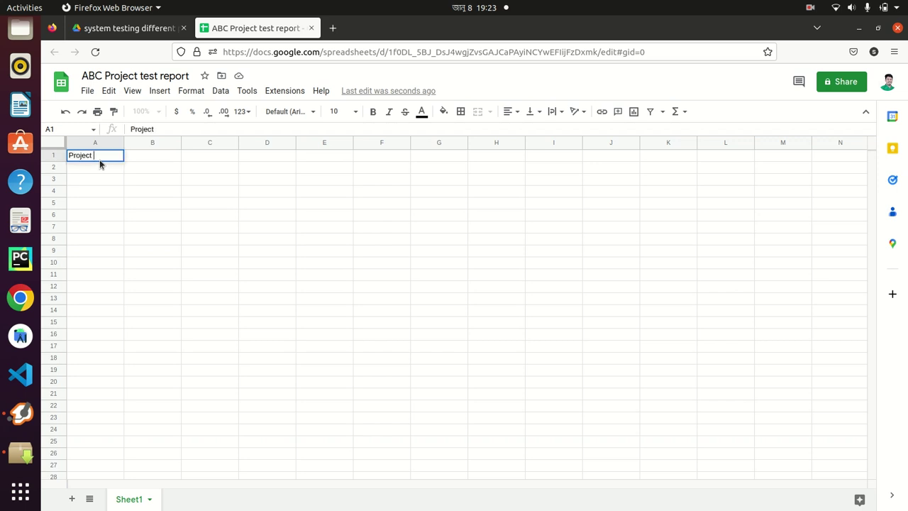
type("NAme")
key("BackSpace")
key("BackSpace")
key("BackSpace")
type("an")
key("BackSpace")
type("me")
left_click(142, 157)
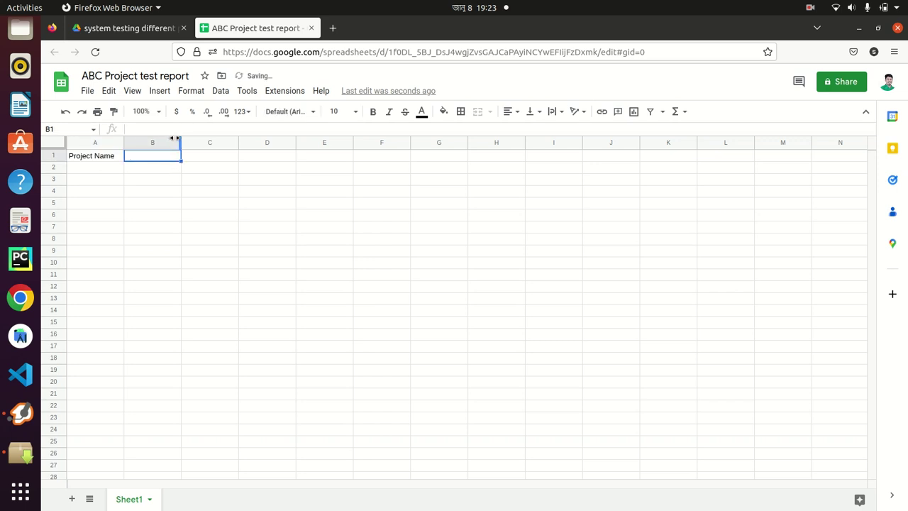
Widen column B, enter 'ABC' in B1, and add Sheet2
left_click_drag(181, 143, 200, 142)
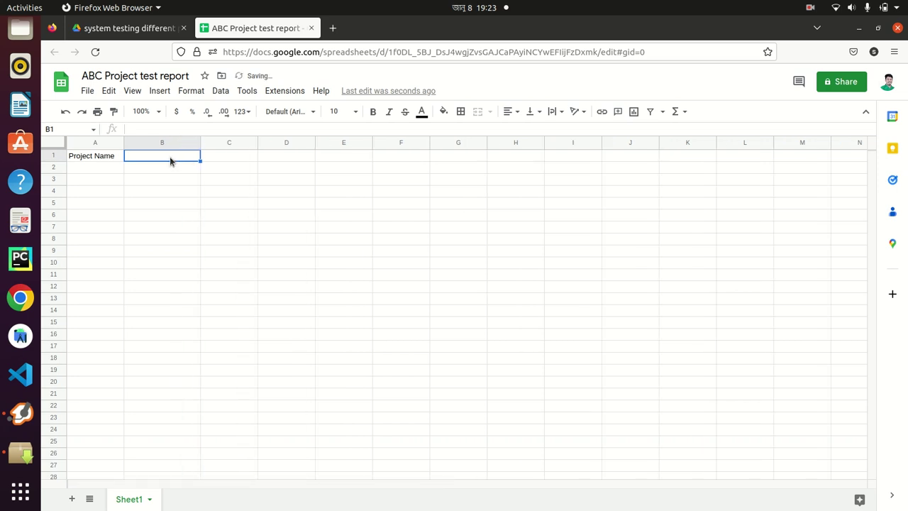
type("ABC")
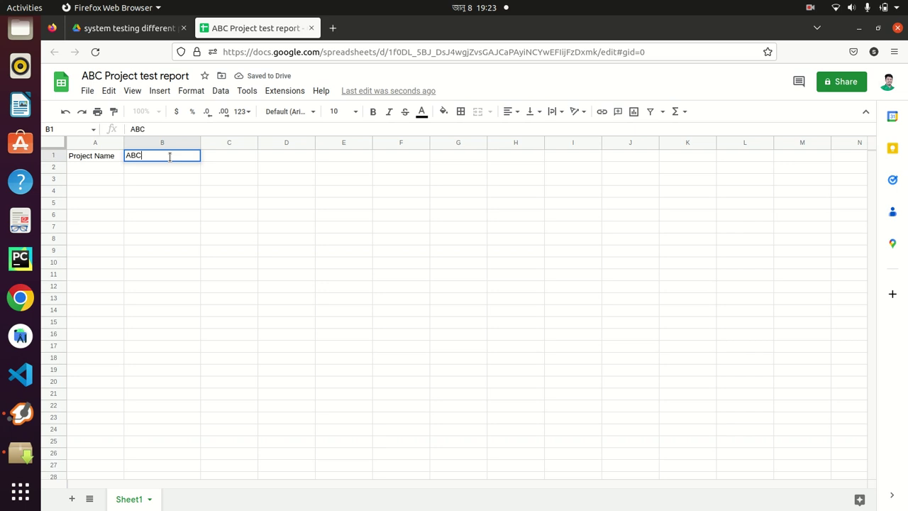
left_click(92, 171)
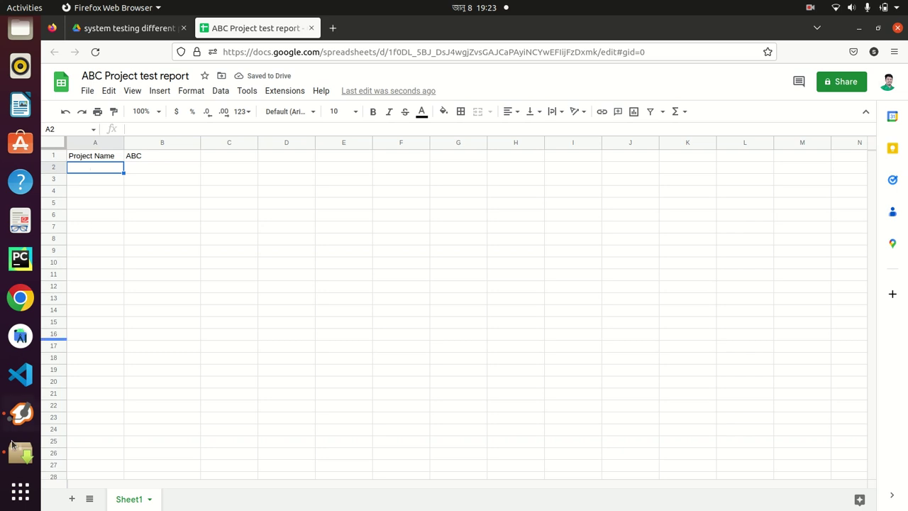
left_click(71, 500)
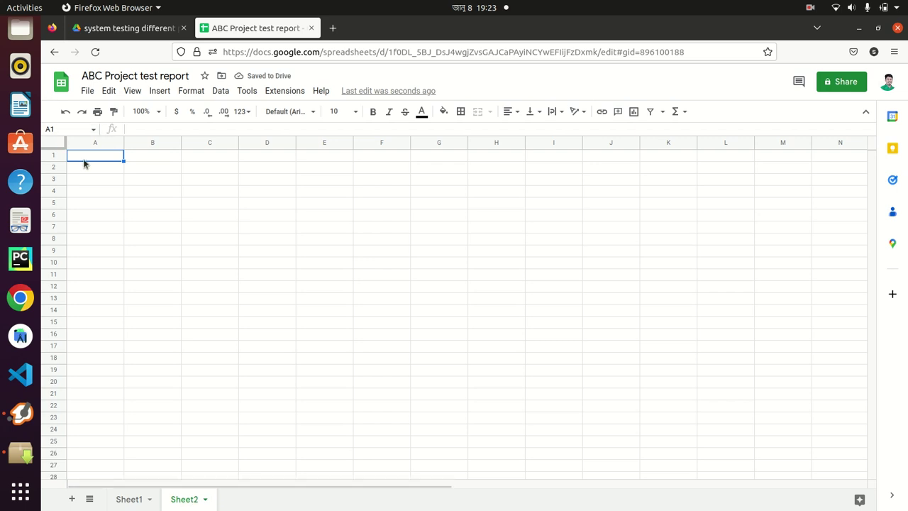
On Sheet1, label A2 'UI Name' and A3 'SQA Eng. Name'
left_click(129, 499)
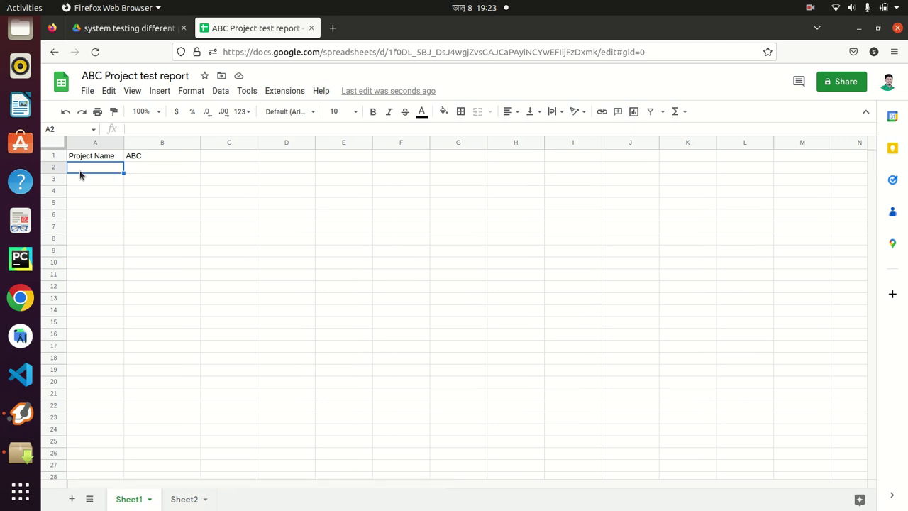
type("UI NAme")
key("BackSpace")
key("BackSpace")
key("BackSpace")
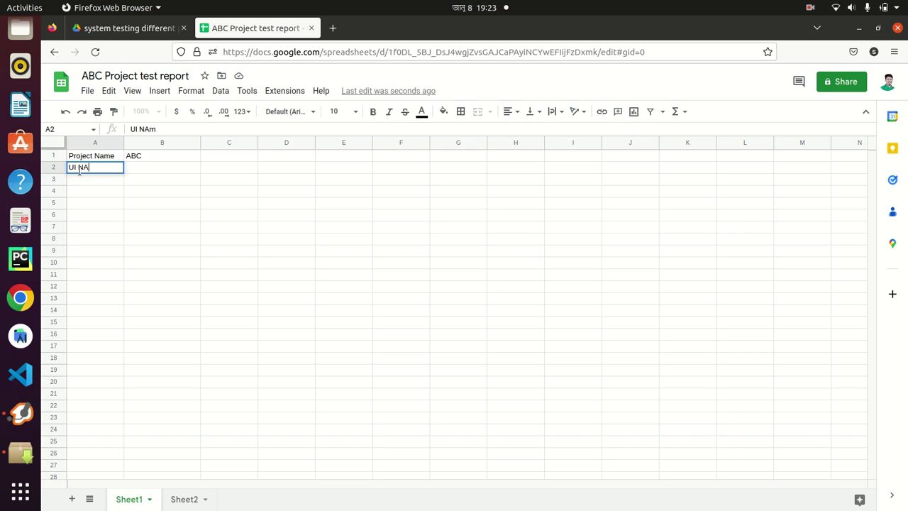
type("anme")
key("BackSpace")
key("BackSpace")
key("BackSpace")
type("me")
left_click(74, 184)
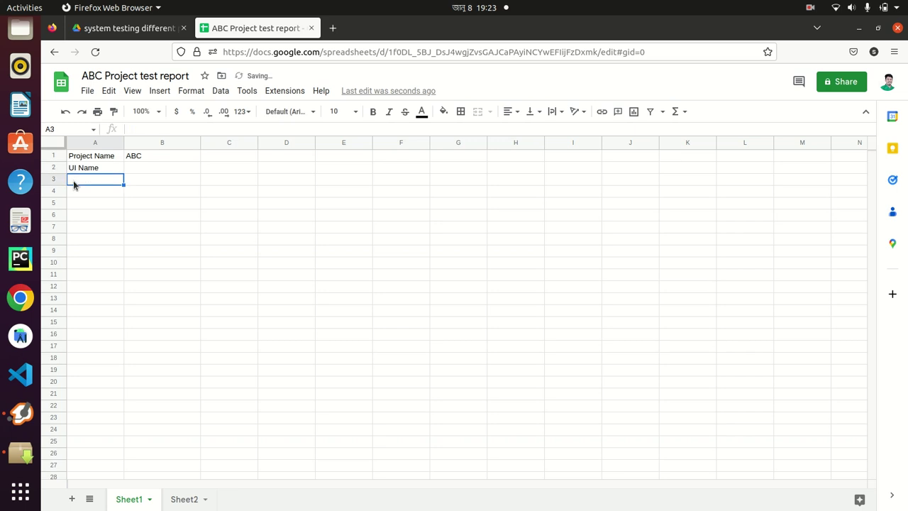
type("SQA")
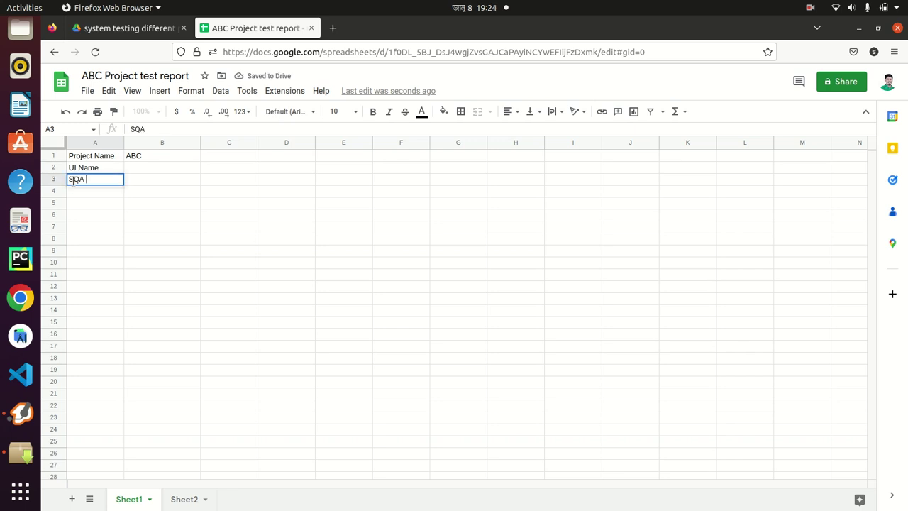
type(" Eng. NAm")
key("BackSpace")
key("BackSpace")
key("BackSpace")
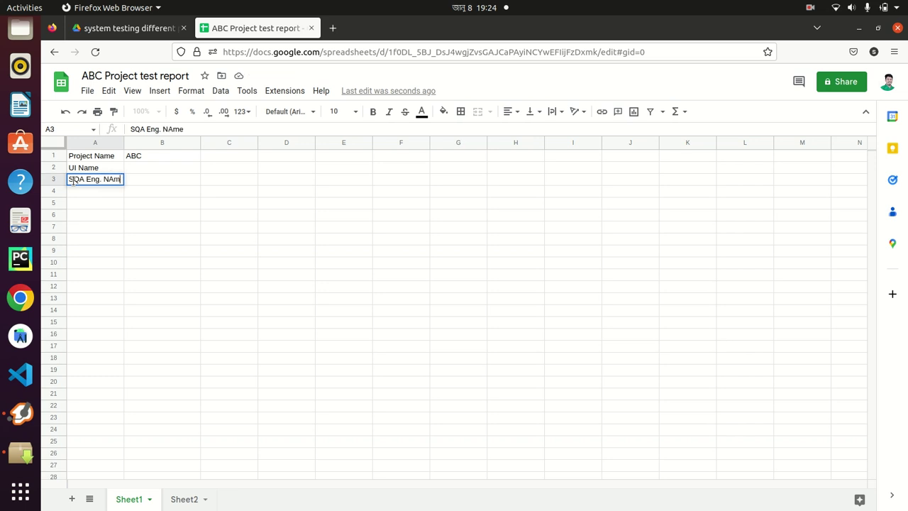
type("ame")
left_click(163, 184)
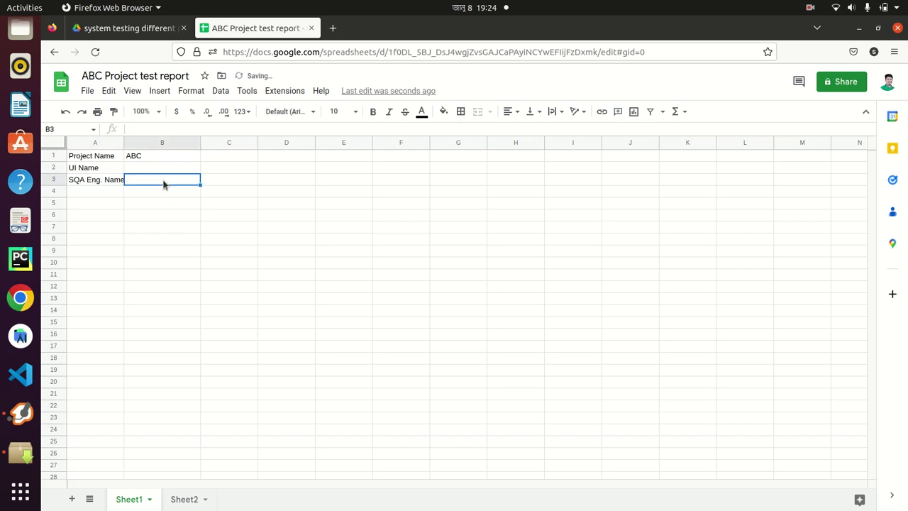
Fill B2 with 'Login Page' and B3 with the engineer's name
left_click(149, 169)
type("Login Page")
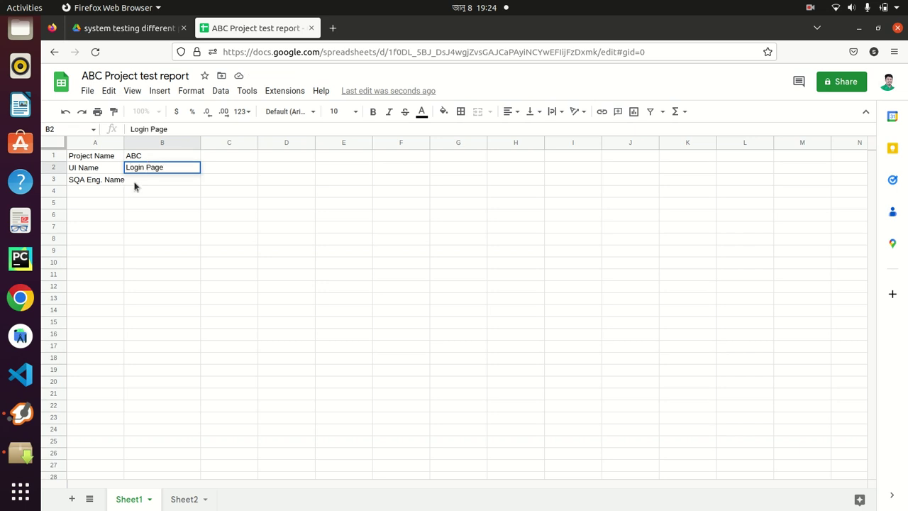
key("Return")
type("Abdullah")
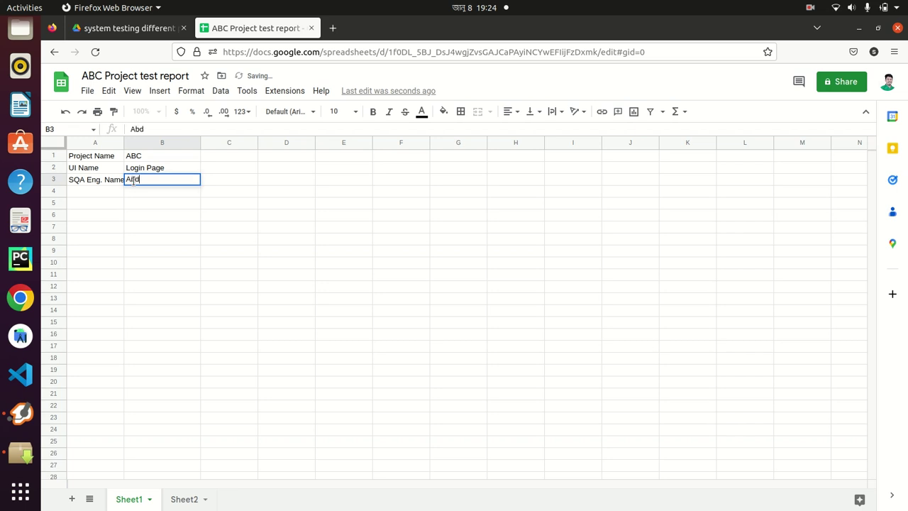
left_click(86, 191)
Add the labels Date, Recheck and Date in A4 through A6
type("Date")
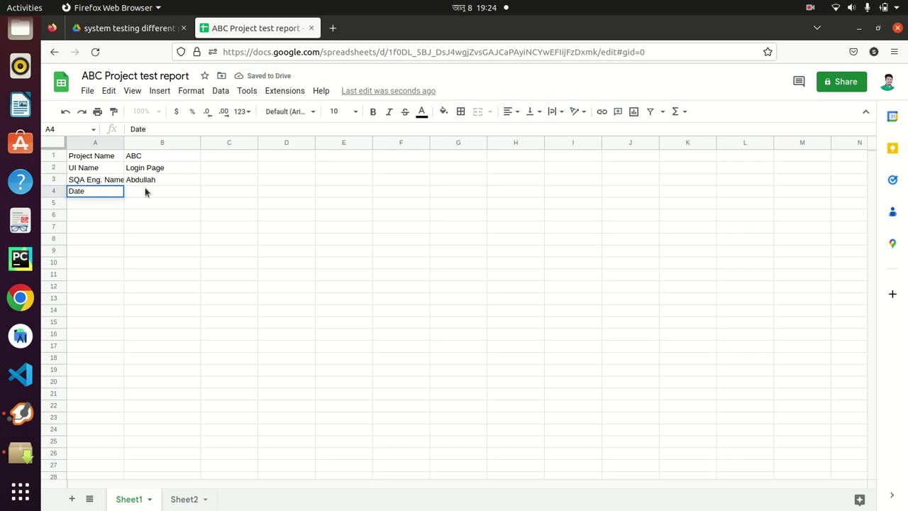
left_click(144, 191)
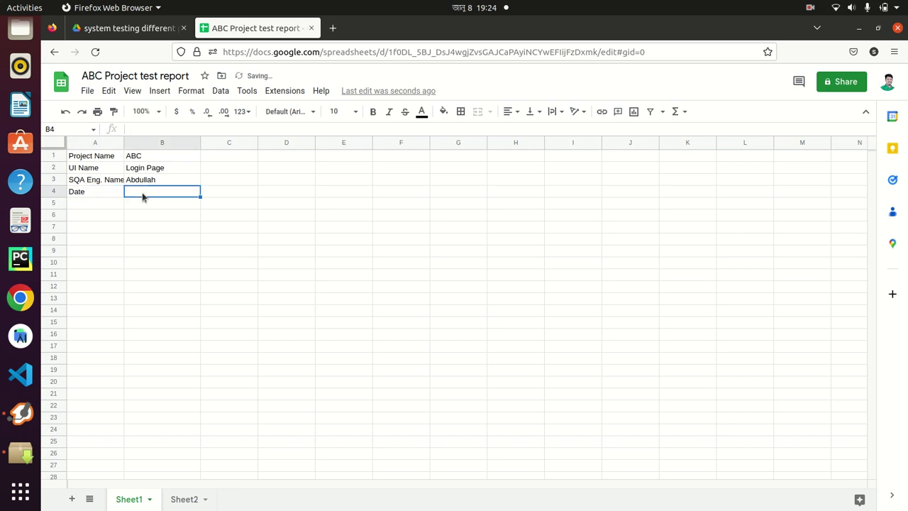
left_click(87, 207)
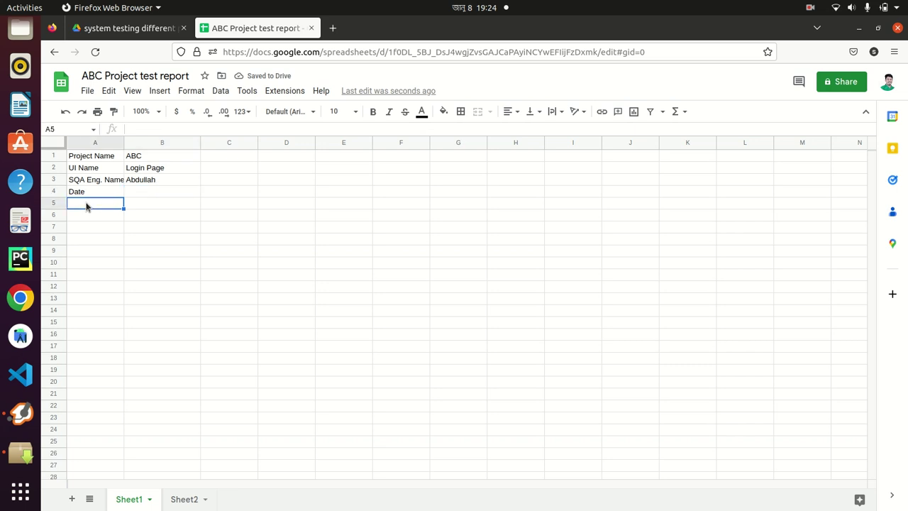
type("Recheck")
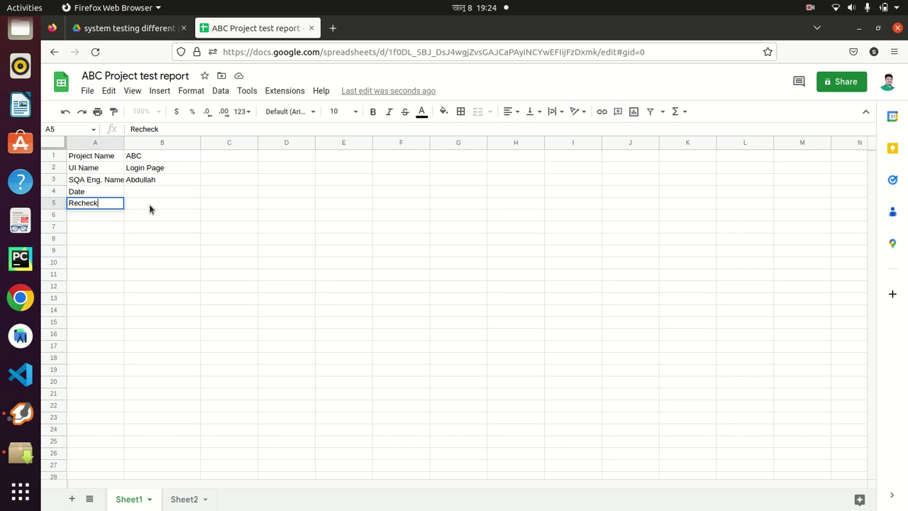
left_click(88, 215)
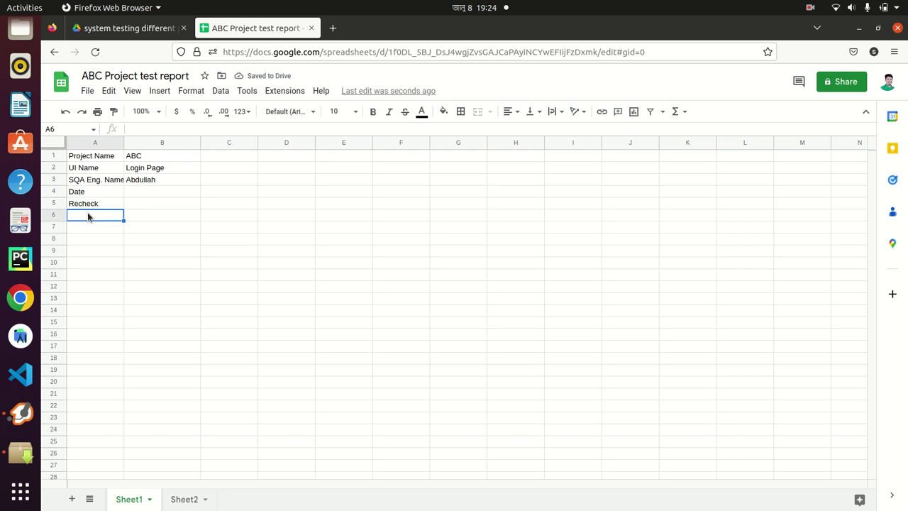
type("Date")
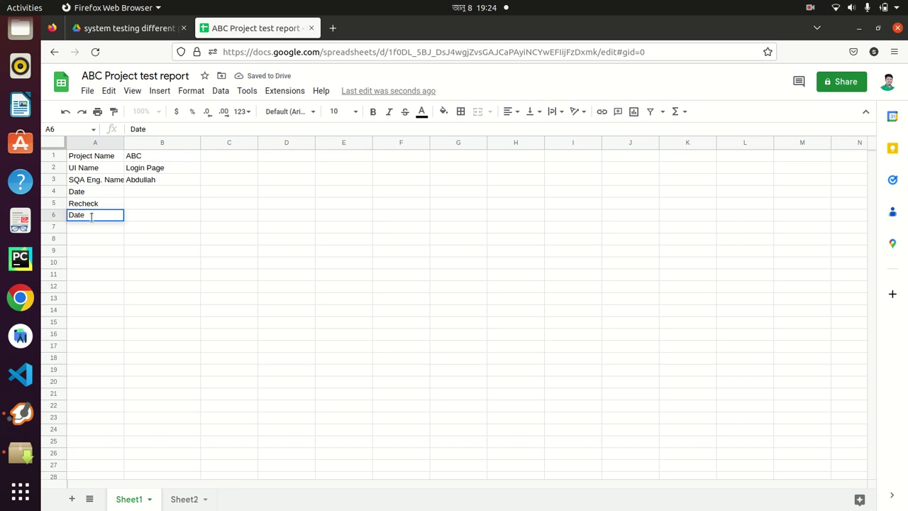
key("Return")
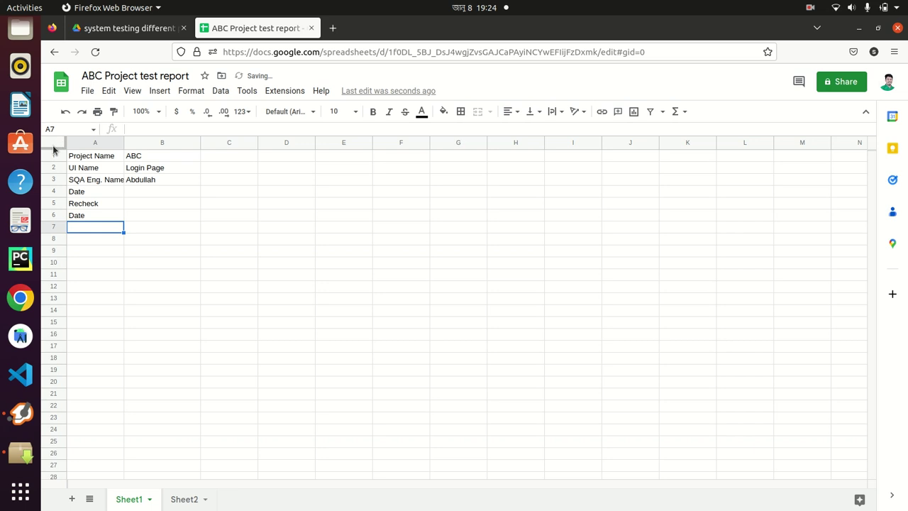
Freeze the top eight rows and enter headers UI Name, How to Execute, Test Case Id, Test scenario in A8:D8
left_click_drag(53, 147, 57, 246)
left_click(85, 240)
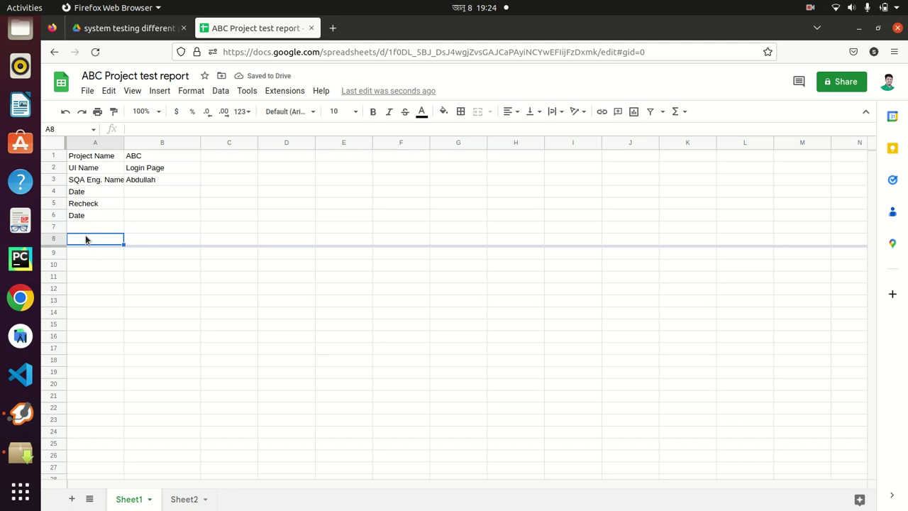
type("UI")
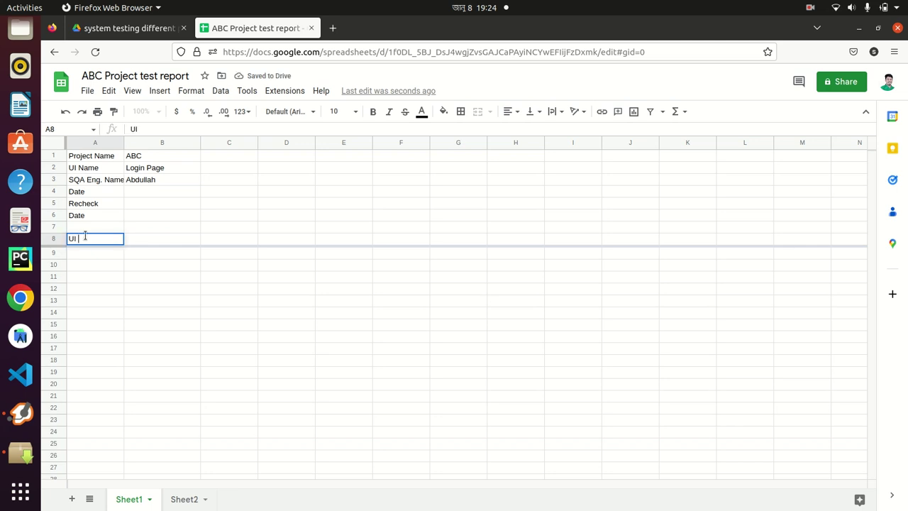
type(" Name")
left_click(137, 244)
type("How to")
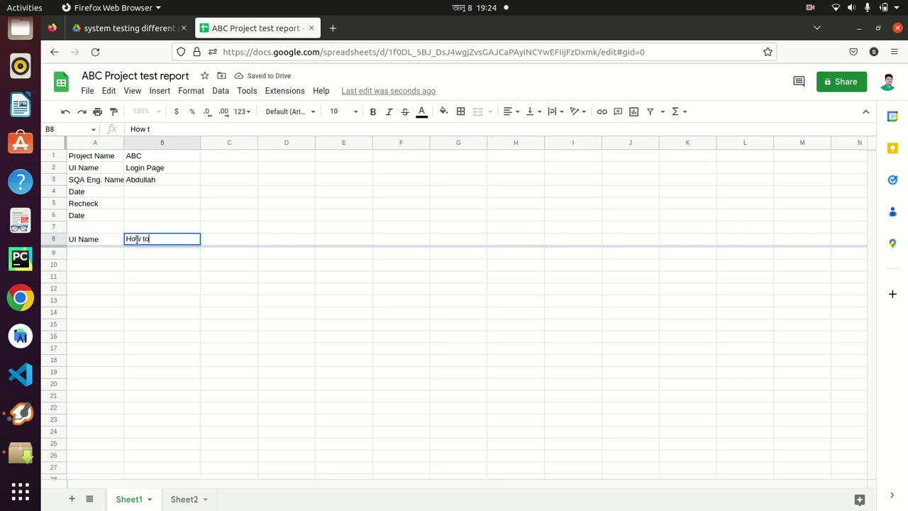
type(" Execute")
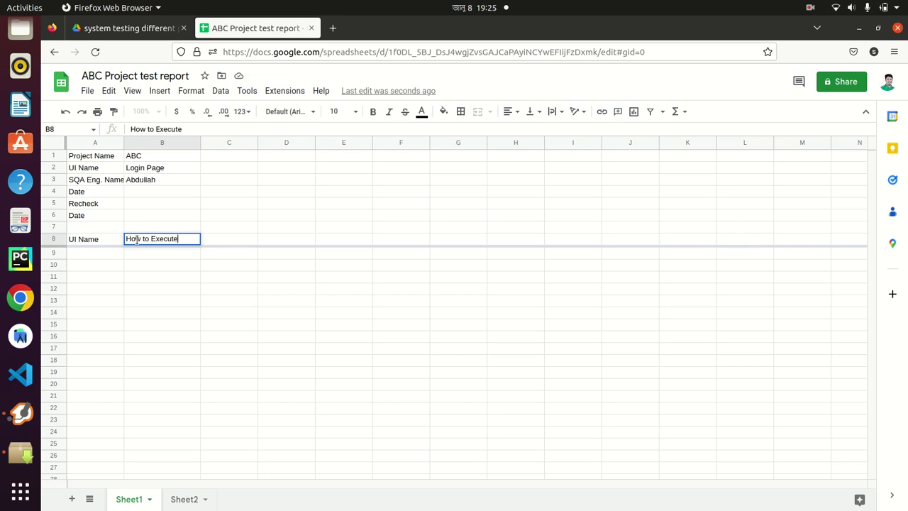
left_click(214, 265)
left_click(221, 240)
type("Te")
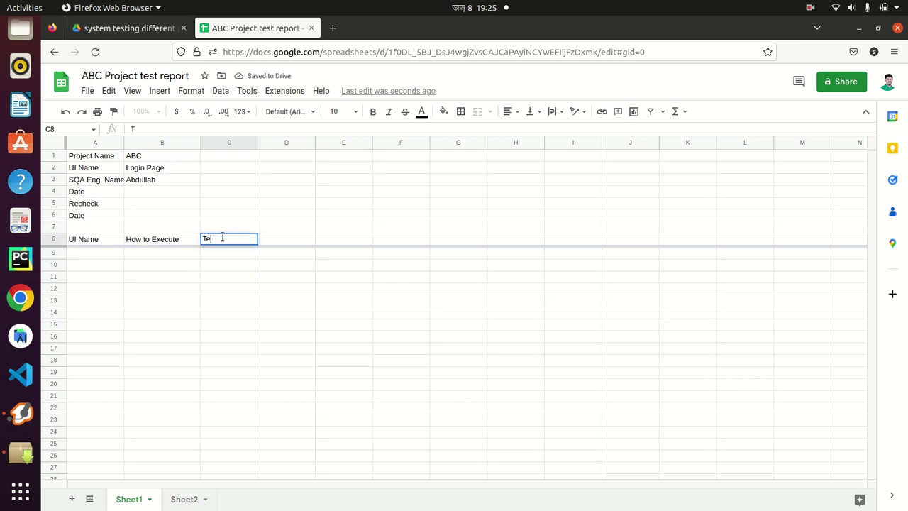
type("st Case Id")
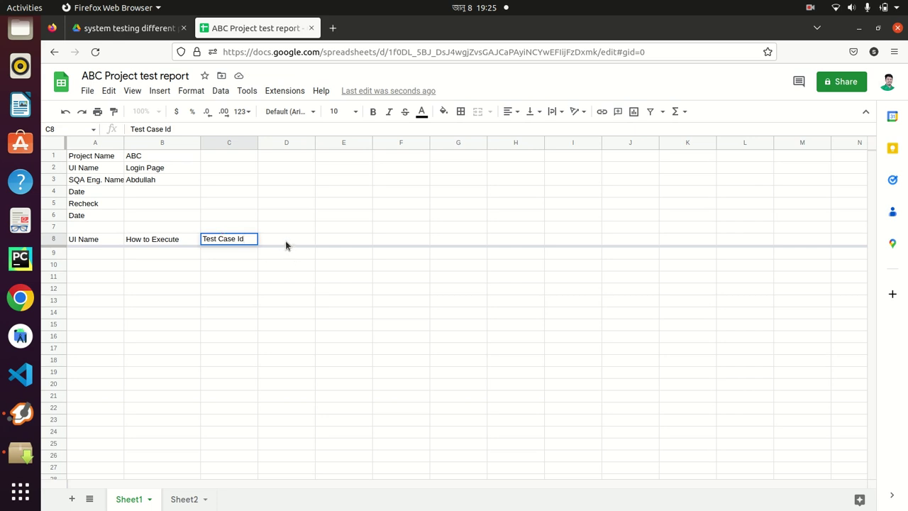
left_click(286, 243)
type("Tes")
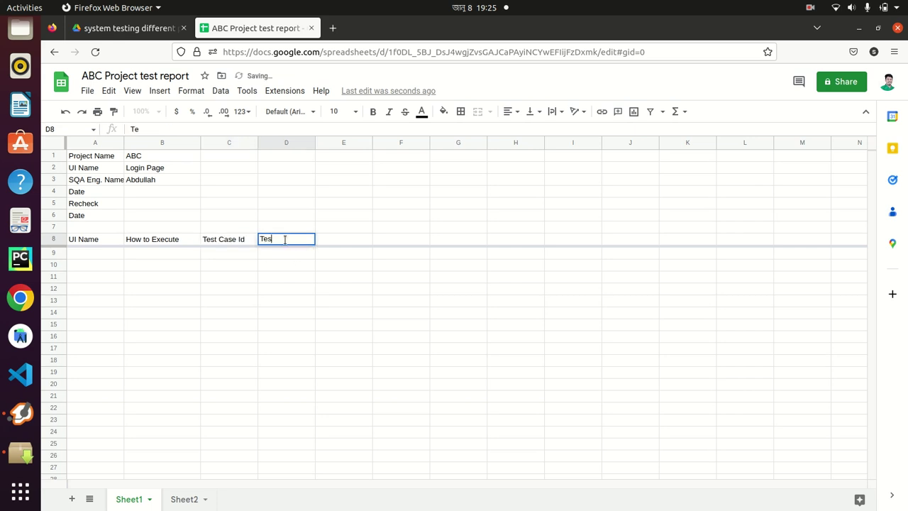
type("t scenario")
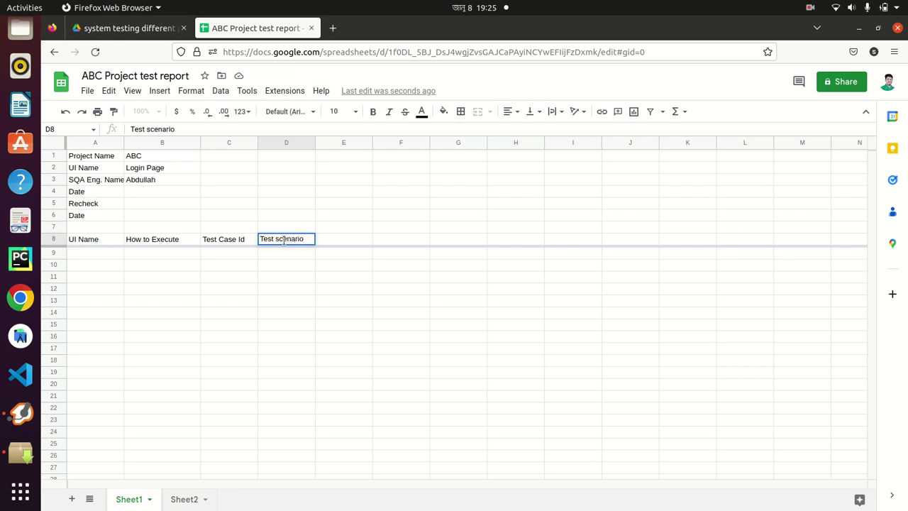
left_click(328, 237)
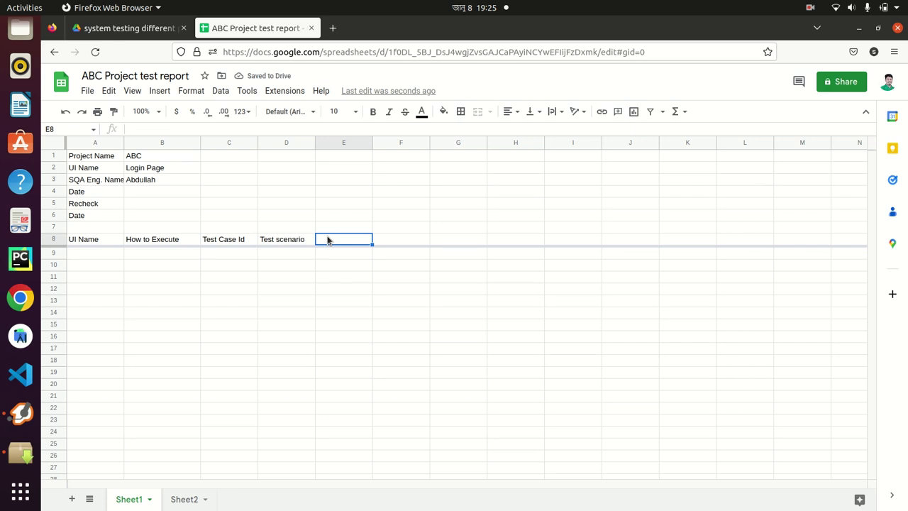
Put 'Expected Result' in F8 and 'Actual Result' in E8
type("Expected ")
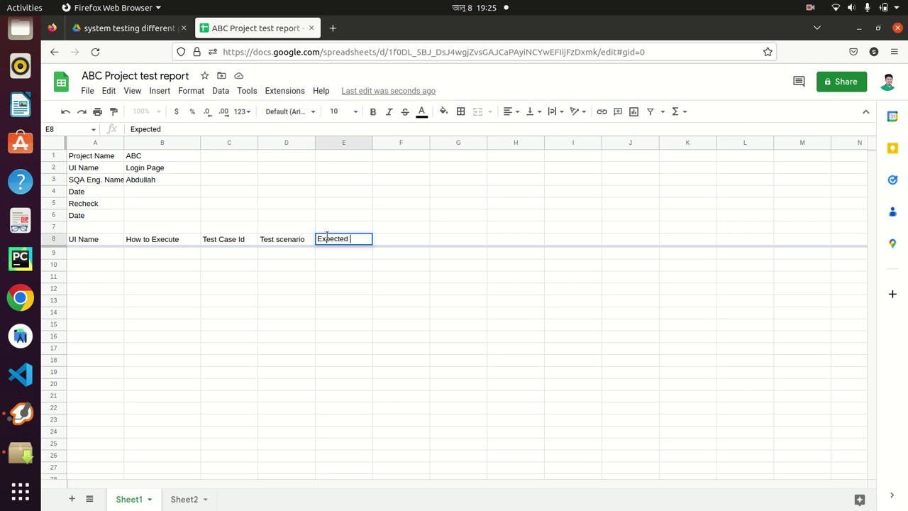
type("Result")
triple_click(336, 239)
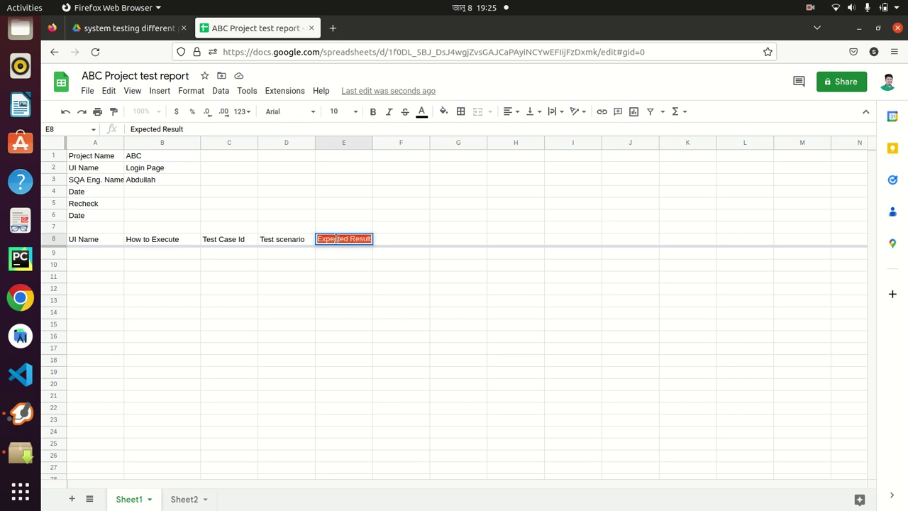
key("BackSpace")
left_click(388, 242)
type("Expected Result")
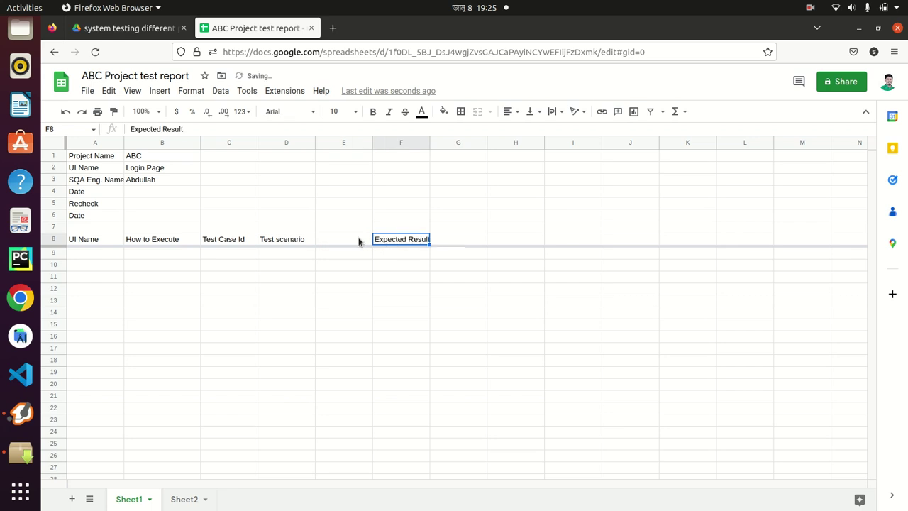
left_click(337, 243)
type("A")
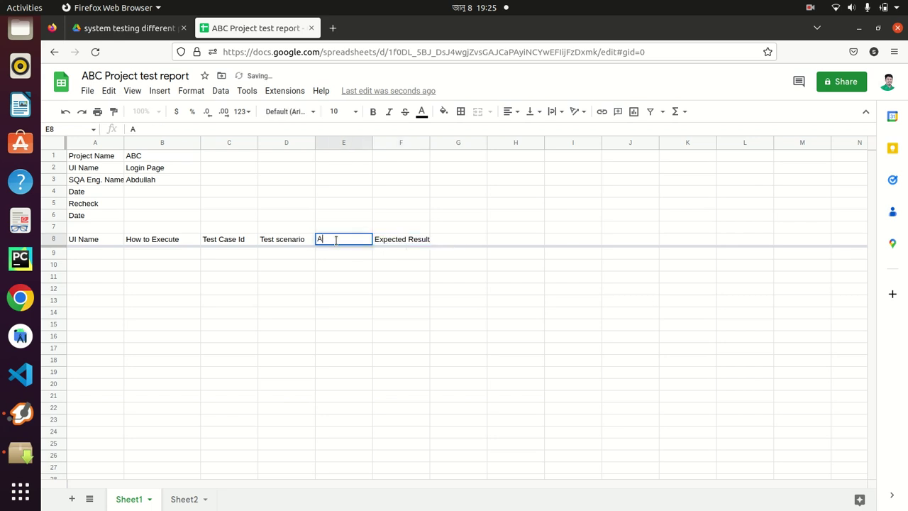
type("ctual Result")
key("Return")
Add the Status, Remarks and SS for bug headers in G8:I8 and widen column F
left_click(451, 230)
left_click(448, 241)
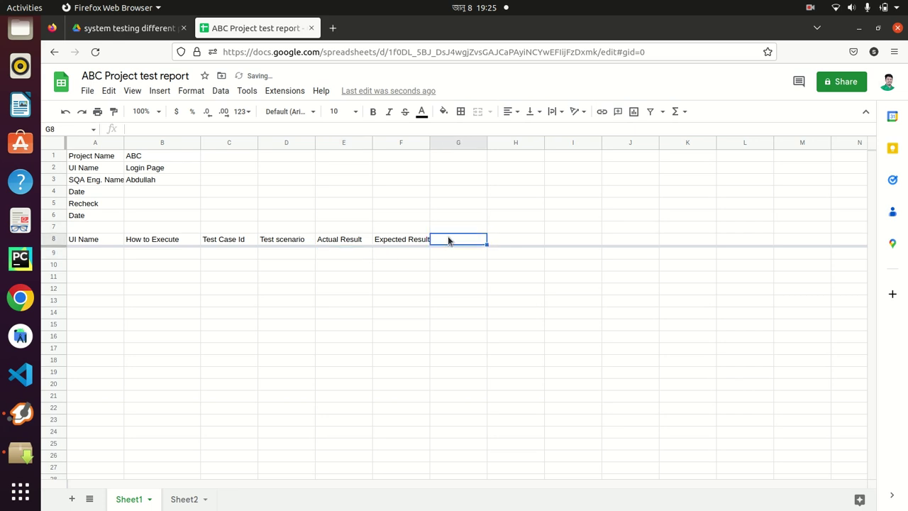
type("S")
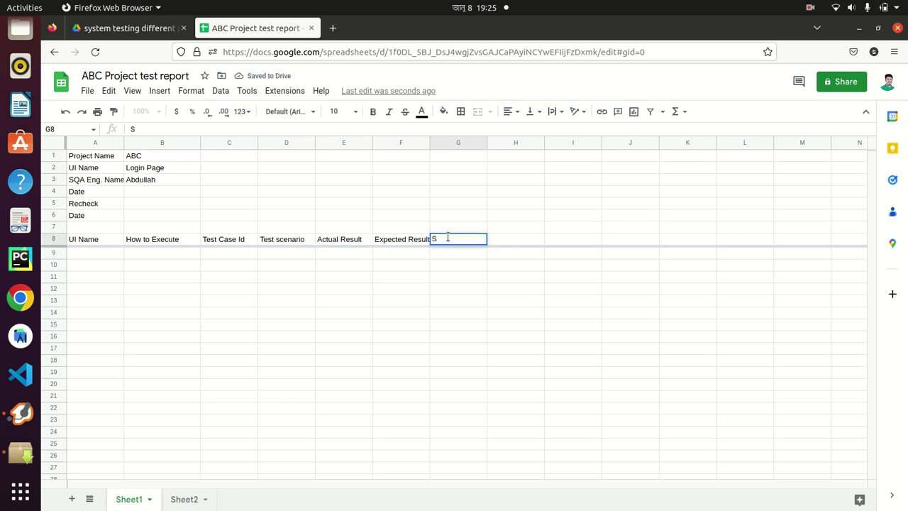
type("tatus")
left_click(462, 275)
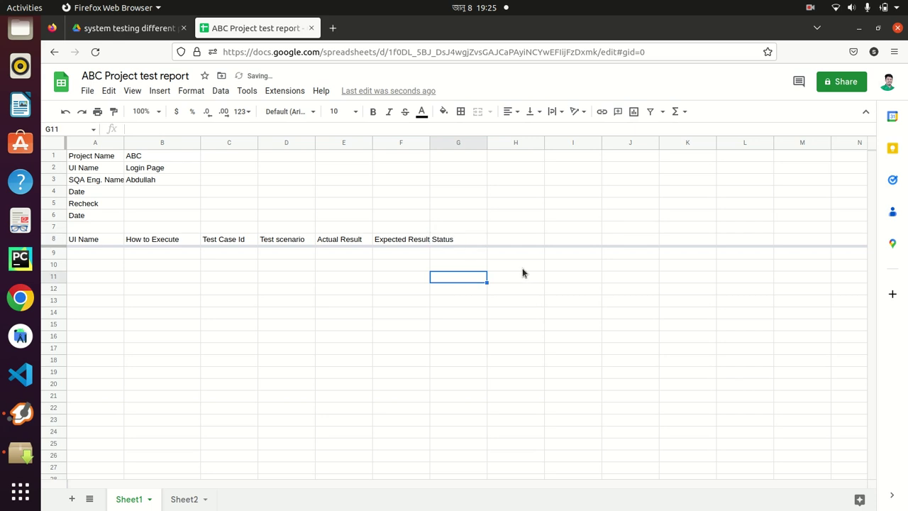
left_click(503, 230)
left_click(503, 241)
type("Remarks")
left_click(515, 264)
left_click(572, 240)
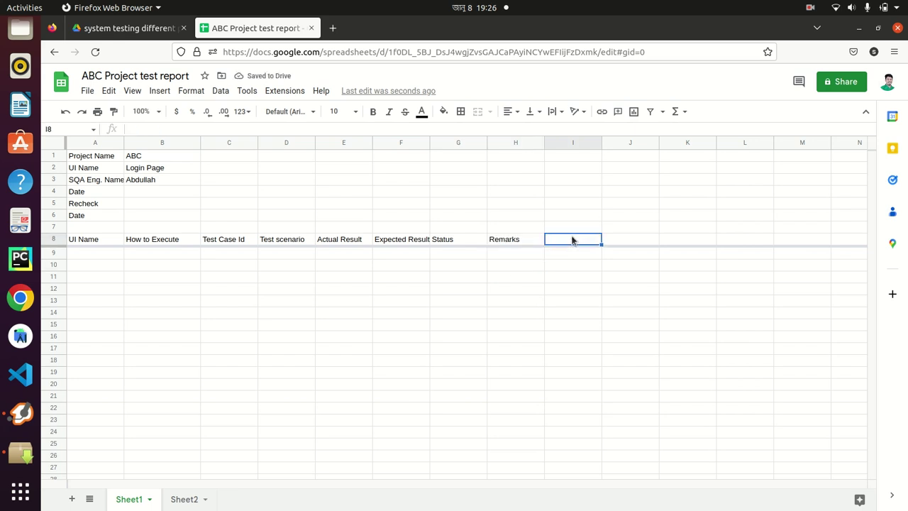
type("SS for bug")
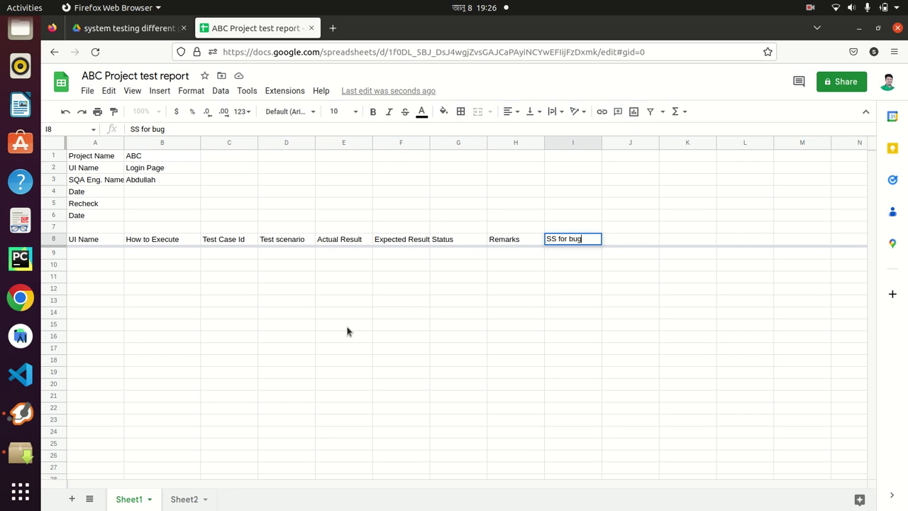
left_click_drag(426, 137, 444, 137)
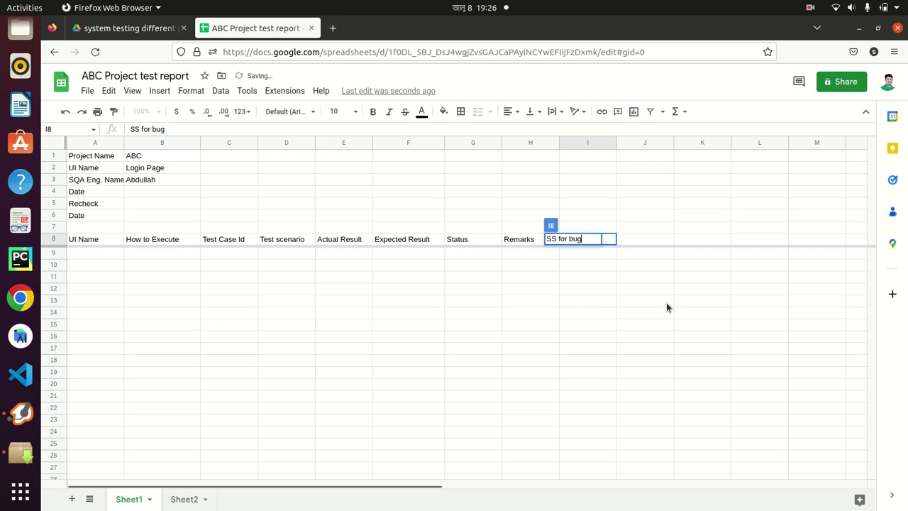
left_click(584, 255)
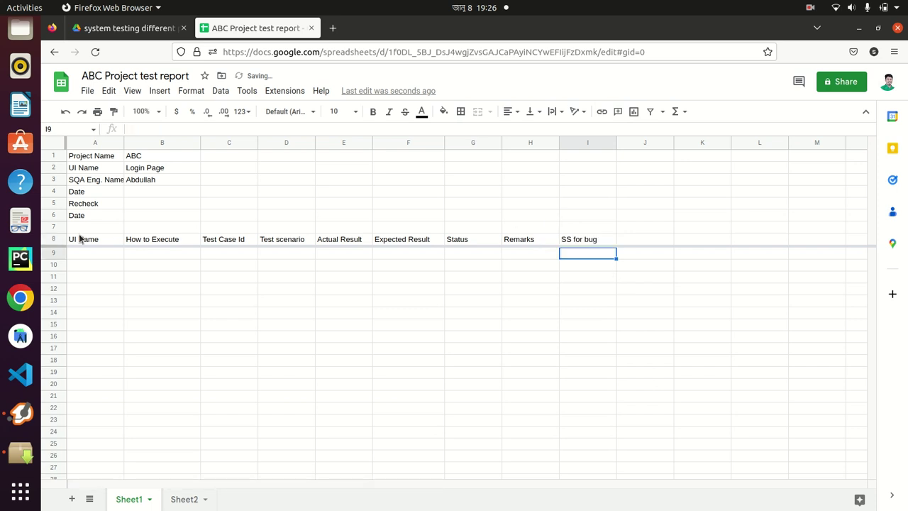
Center-align all the row 8 headers
left_click(54, 239)
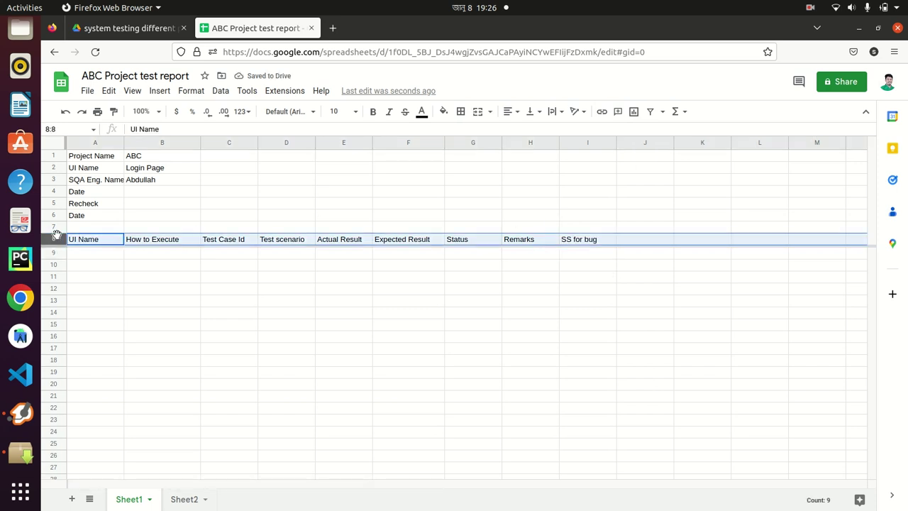
left_click(509, 111)
left_click(528, 133)
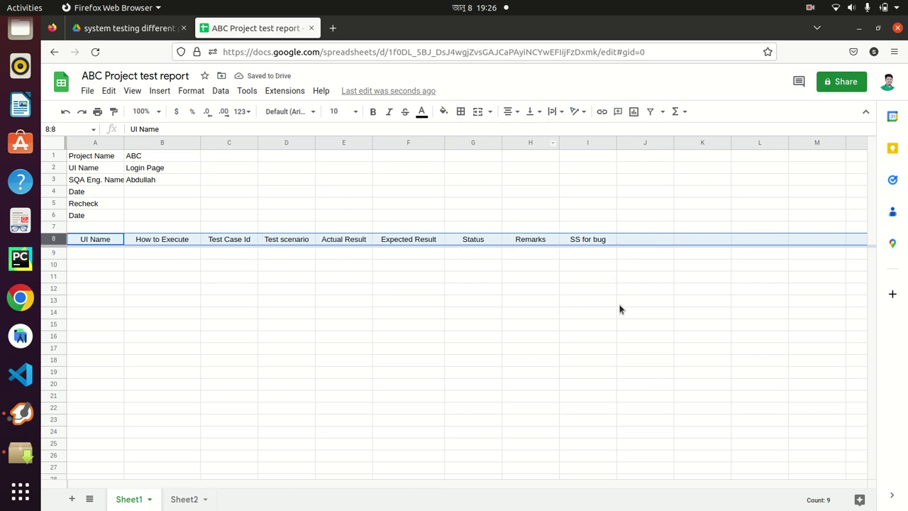
left_click(185, 282)
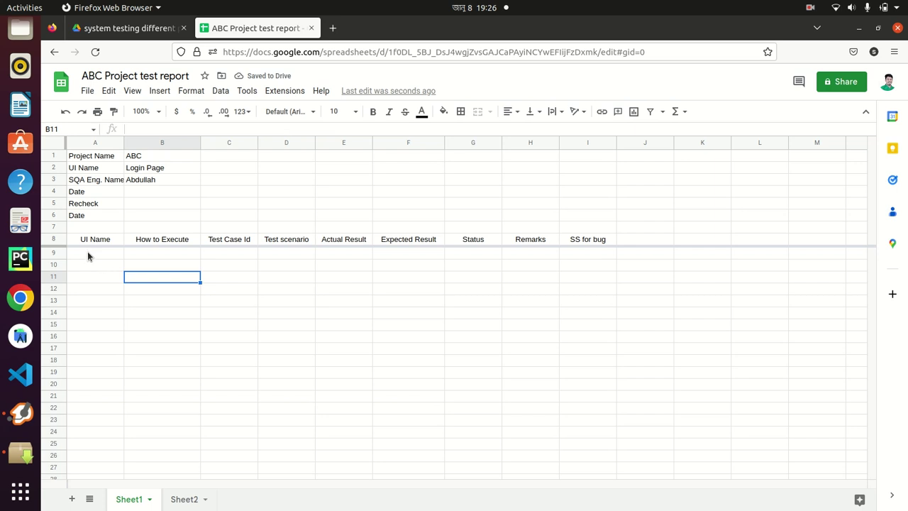
left_click(88, 254)
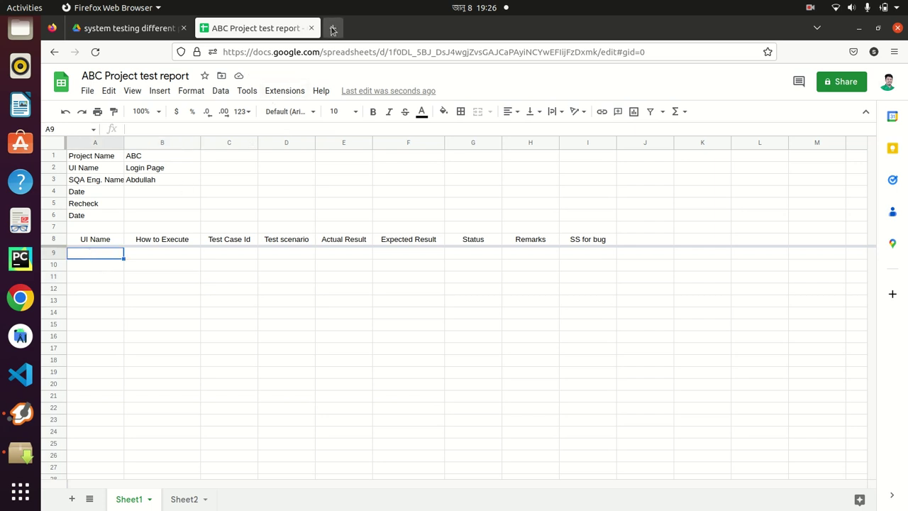
Open the OrangeHRM open-source demo login page in a new browser tab
left_click(333, 28)
type("open")
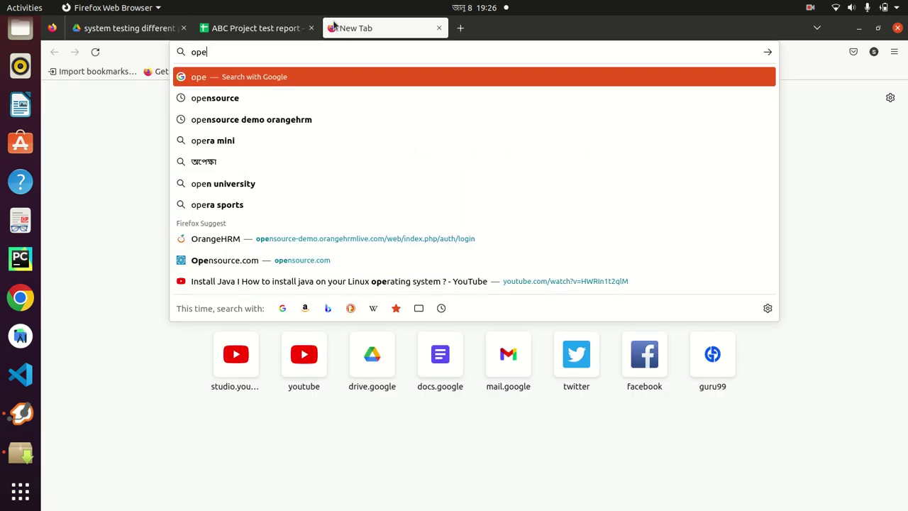
left_click(290, 118)
left_click(183, 190)
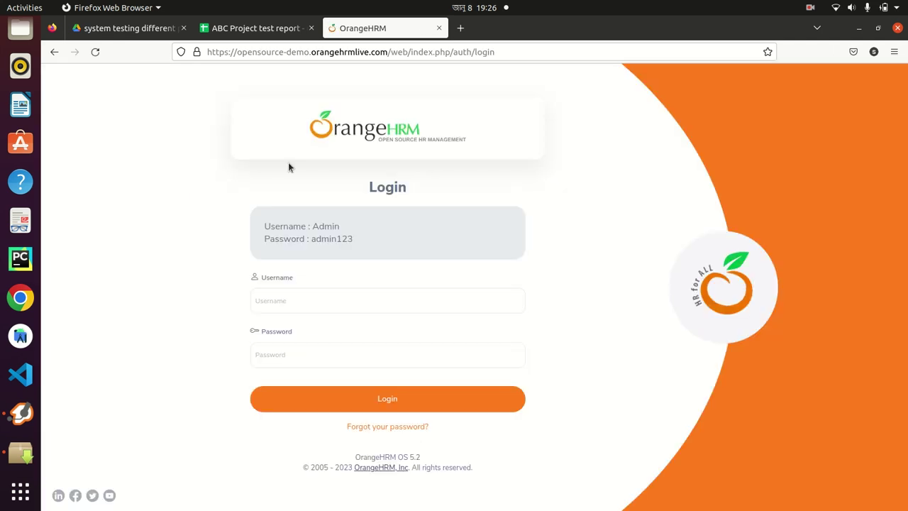
left_click(262, 29)
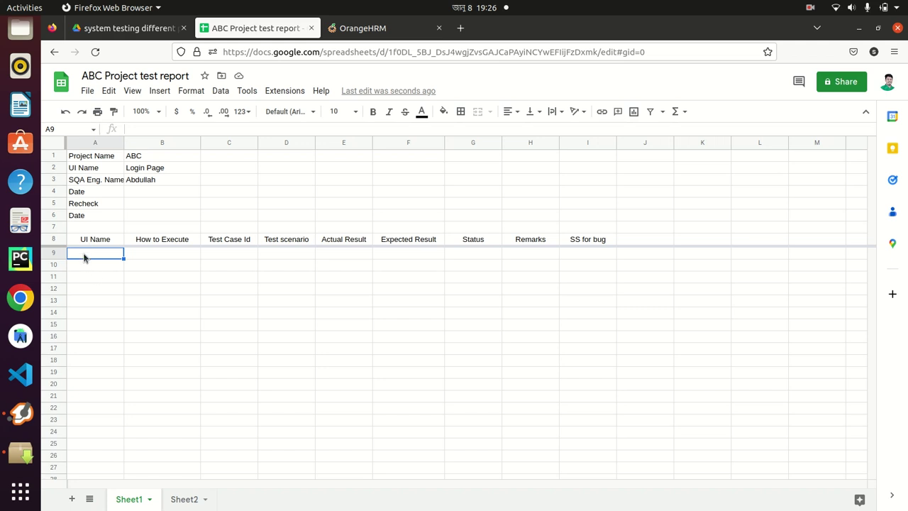
Enter 'Login Page' in A9 and 'We have to go this website' with the quoted OrangeHRM login URL in B9
type("Log")
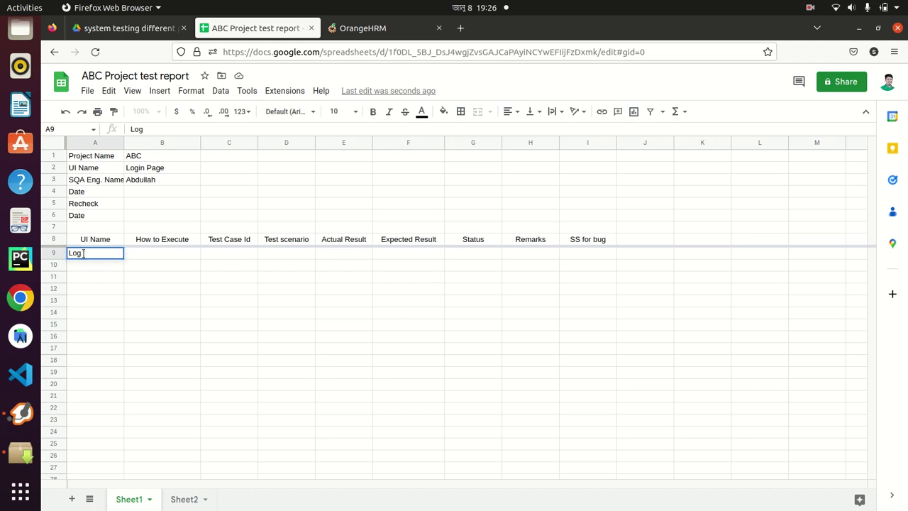
type("in Page")
left_click(352, 28)
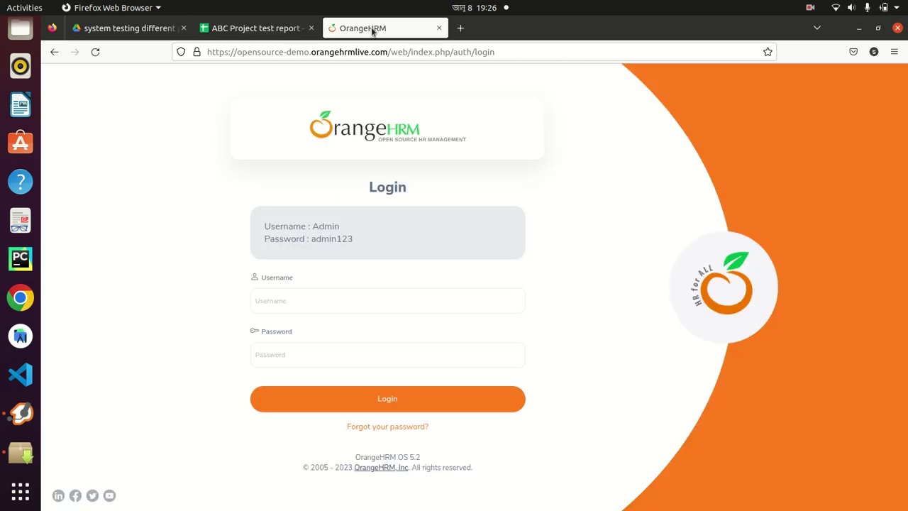
left_click(265, 51)
key("ctrl+c")
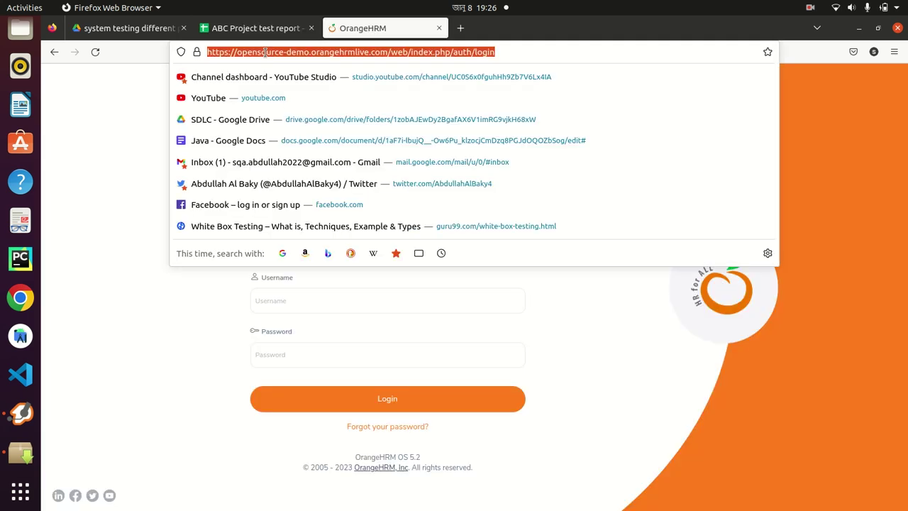
left_click(258, 29)
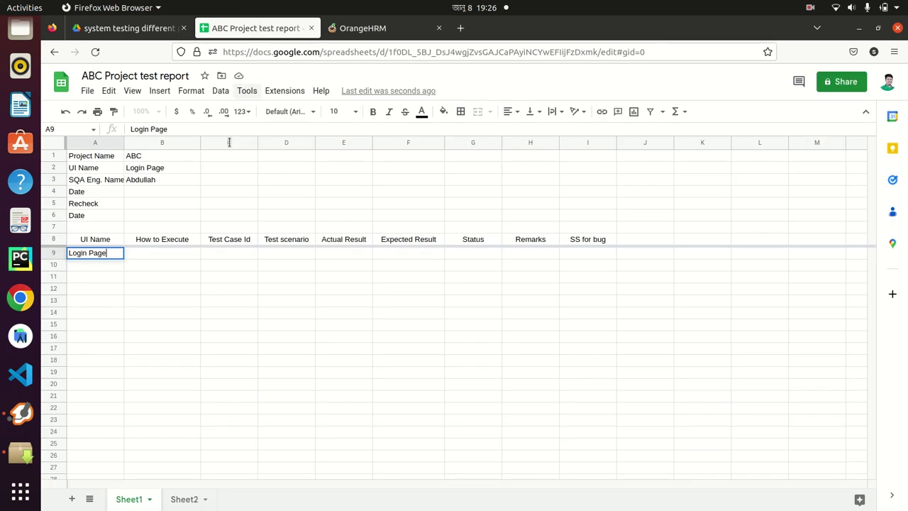
left_click(158, 254)
double_click(157, 253)
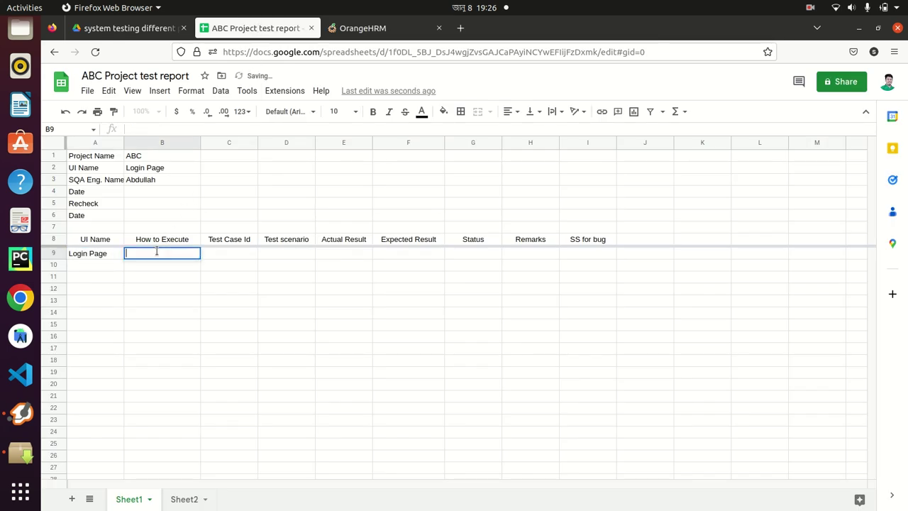
type("We have t")
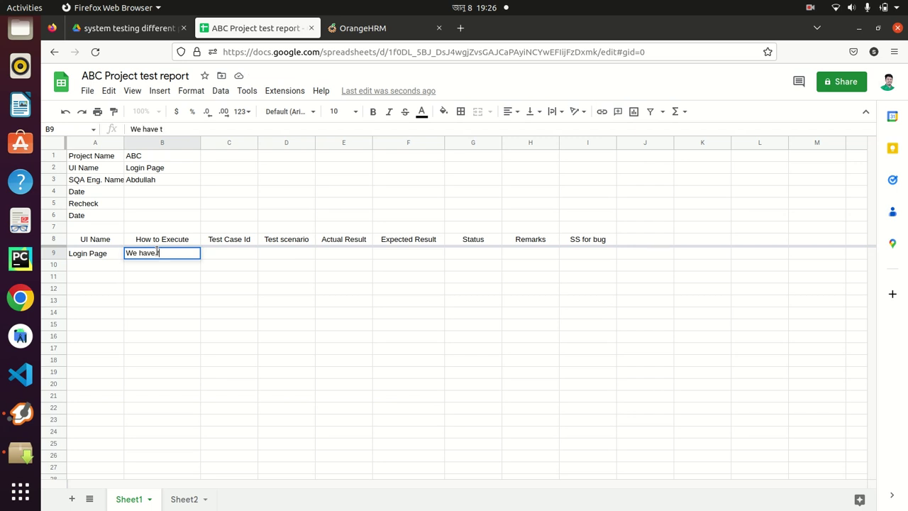
type("o go this website")
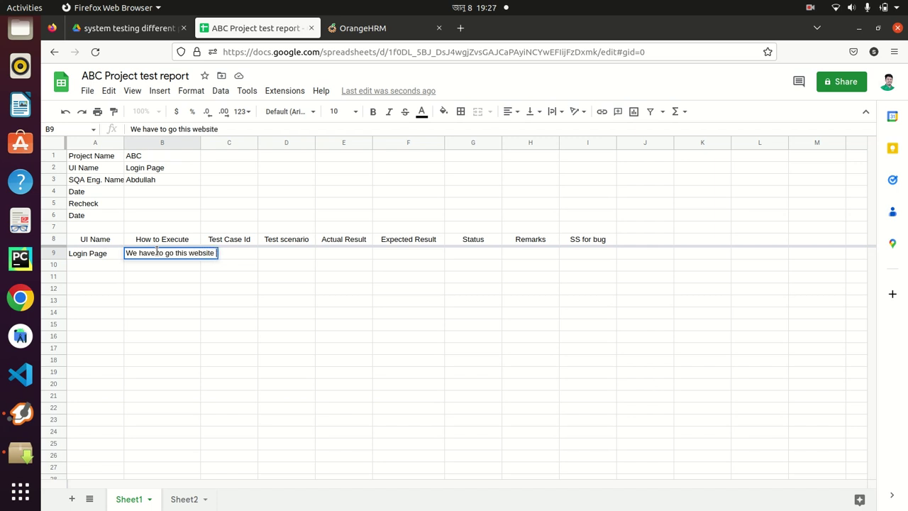
type(" \"")
key("ctrl+v")
type("\"")
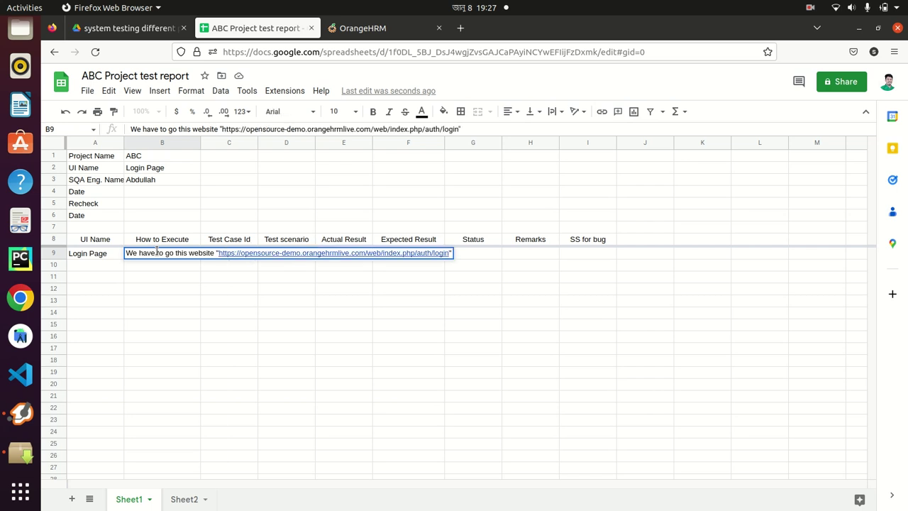
left_click(158, 323)
Set B9's text wrapping to Wrap
left_click(161, 256)
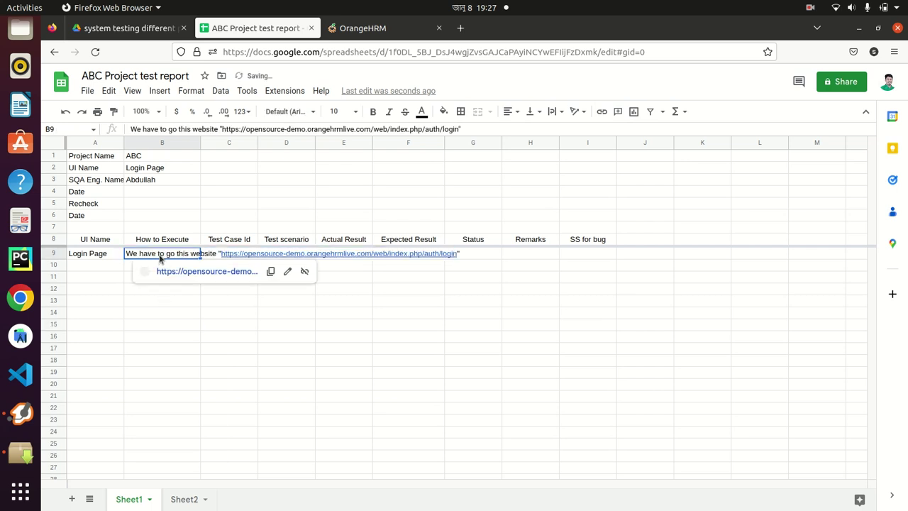
left_click(555, 112)
left_click(569, 131)
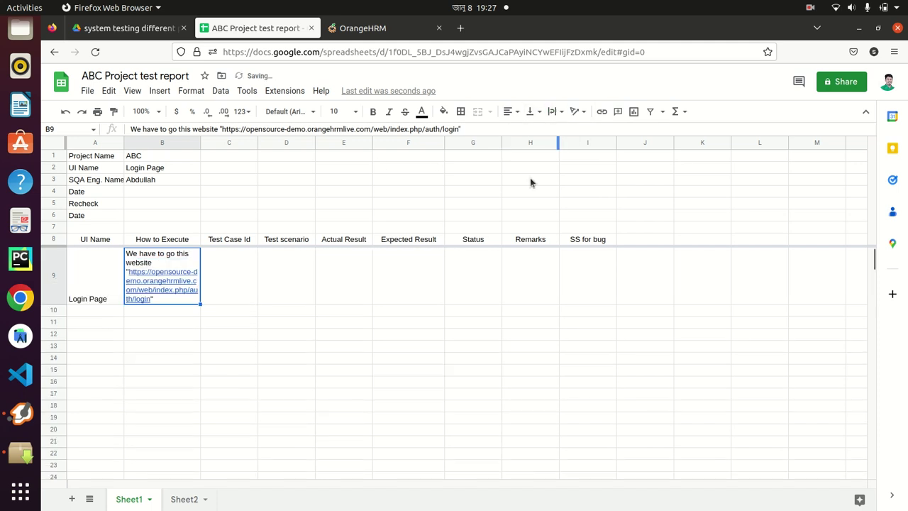
left_click(225, 269)
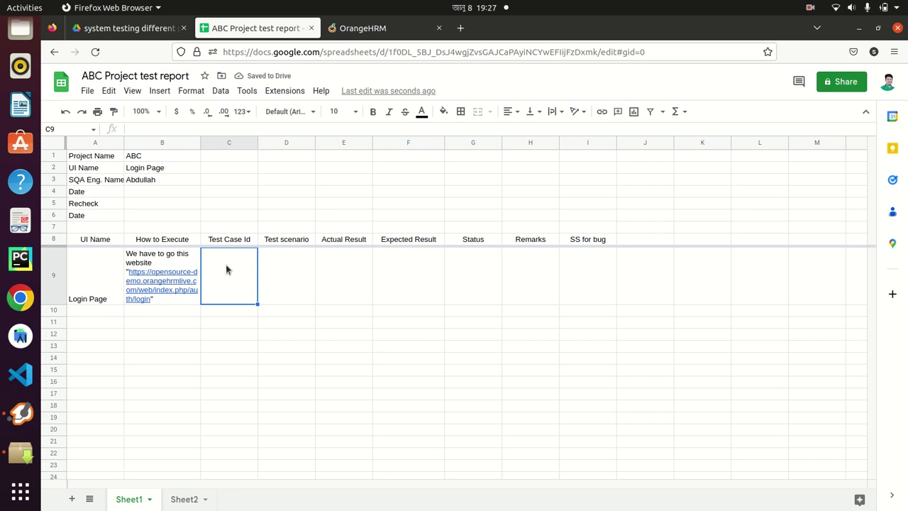
Enter test case Id 1 in C9, centred
type("1")
left_click(279, 324)
left_click(235, 283)
left_click(511, 111)
left_click(523, 131)
left_click(555, 111)
left_click(569, 132)
Widen the Test scenario column D and the Actual Result column E
left_click(295, 285)
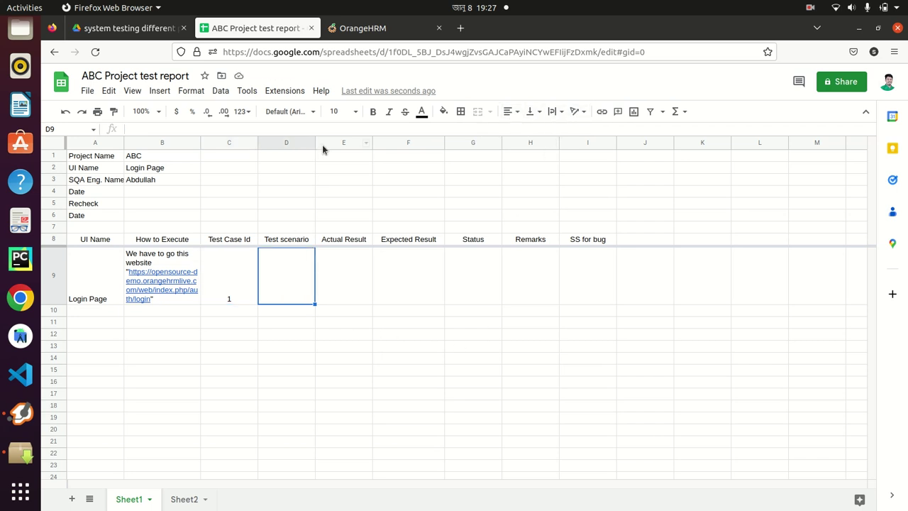
left_click_drag(312, 139, 348, 140)
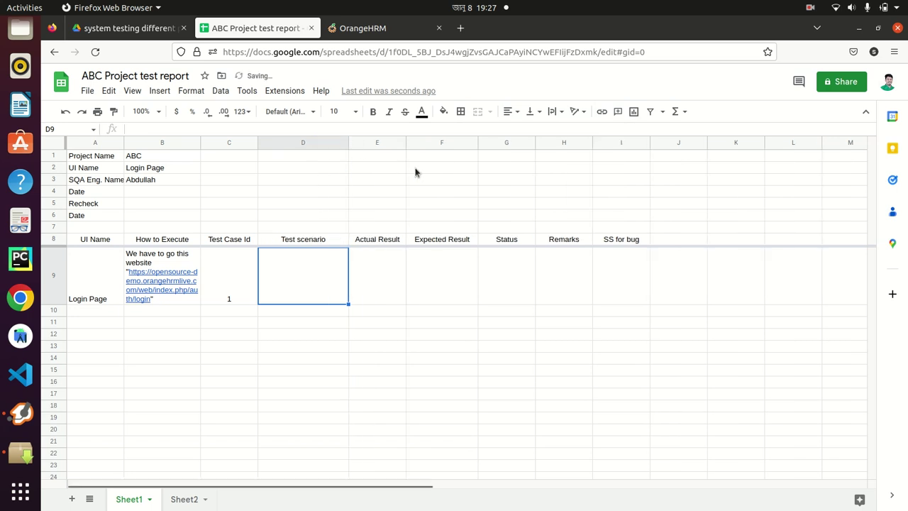
left_click_drag(402, 138, 419, 140)
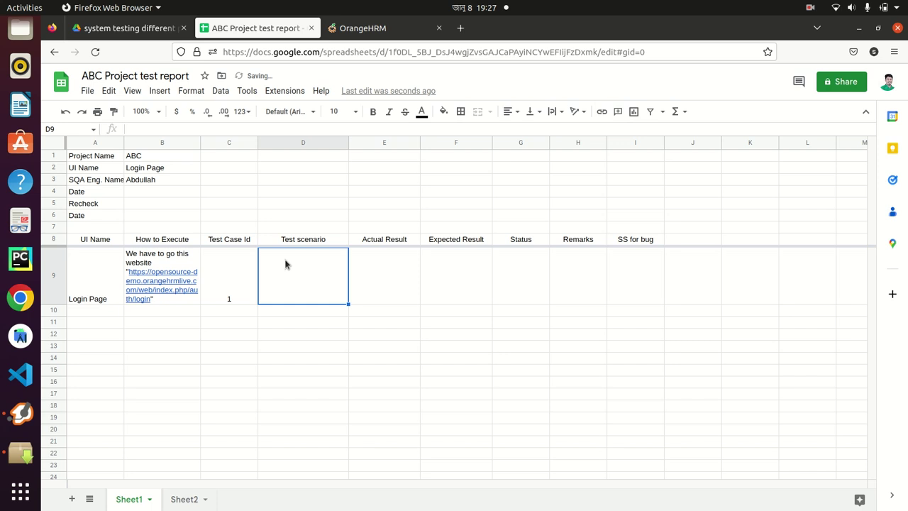
left_click(363, 28)
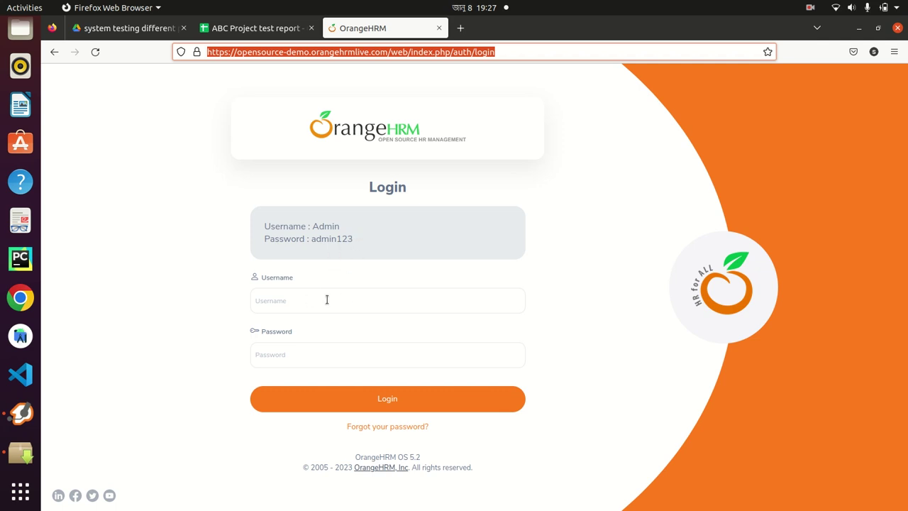
left_click(263, 29)
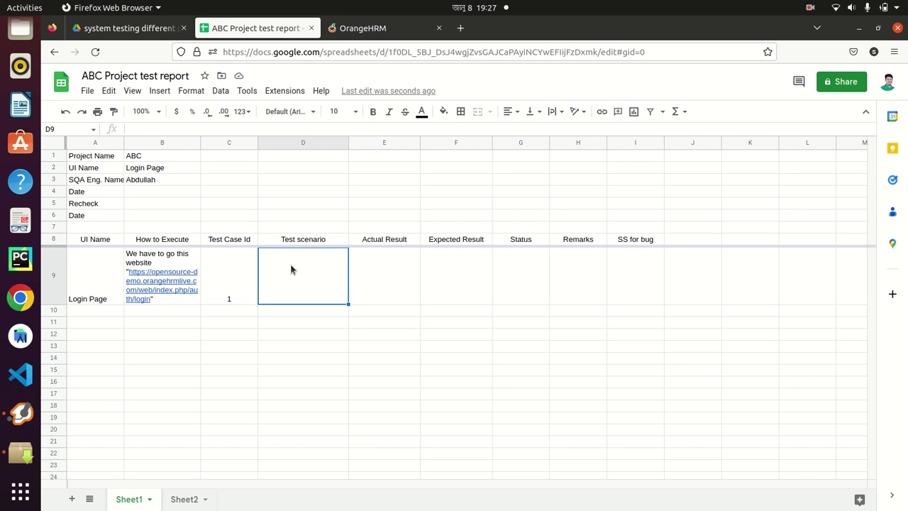
Enter 'use vaid username and password' in D9 with text wrapping on
type("use vaid ")
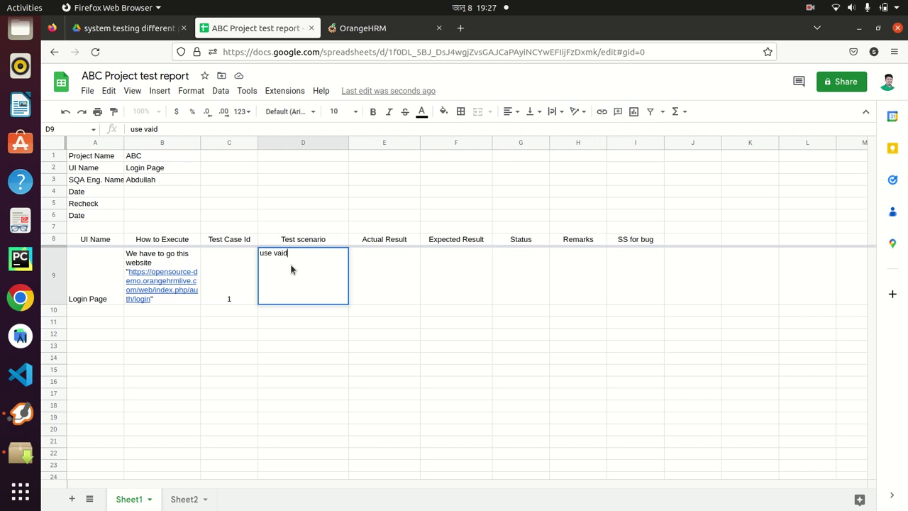
type("username and password")
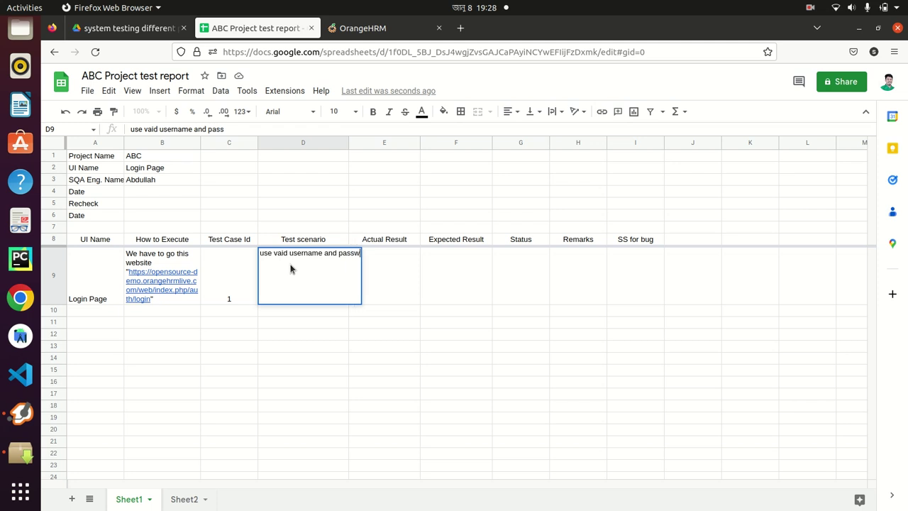
left_click(321, 358)
left_click(316, 294)
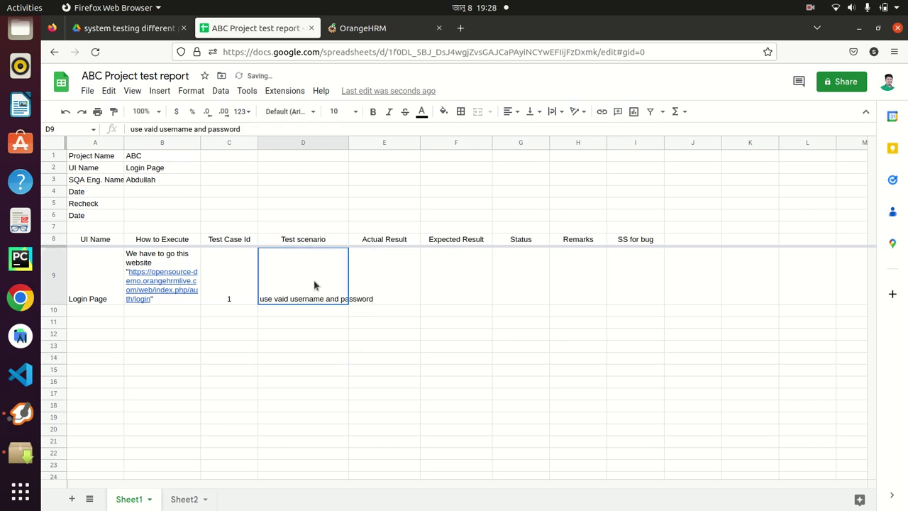
left_click(554, 111)
left_click(569, 130)
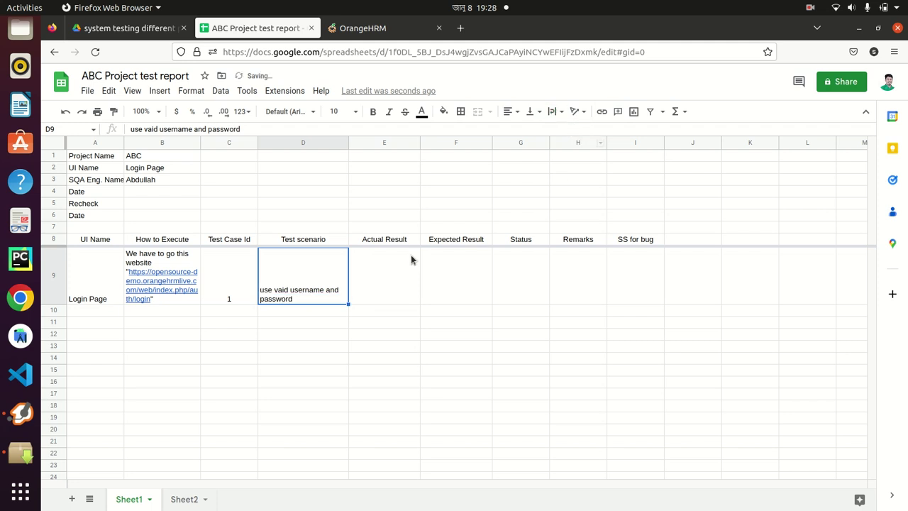
left_click(389, 268)
Type 'Should be login' as the first test case's expected result in F9
left_click(451, 278)
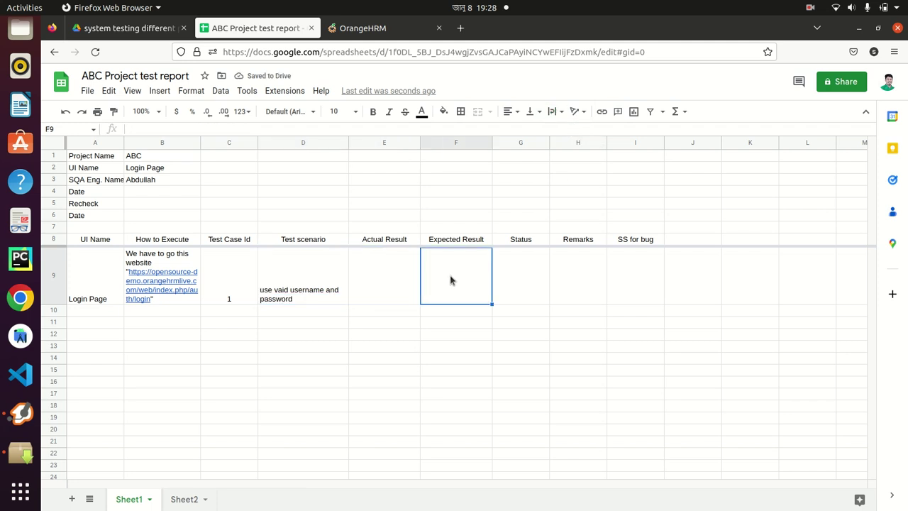
type("Shoud")
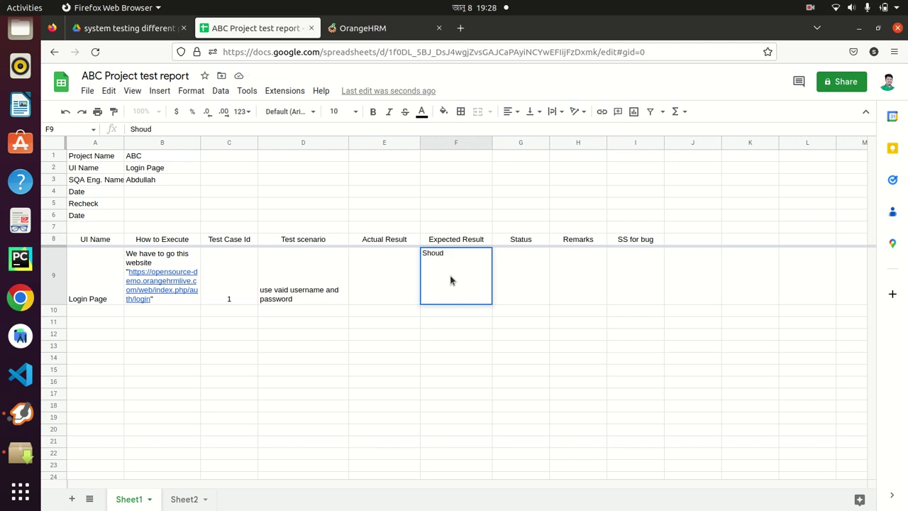
key("BackSpace")
type("ld be login")
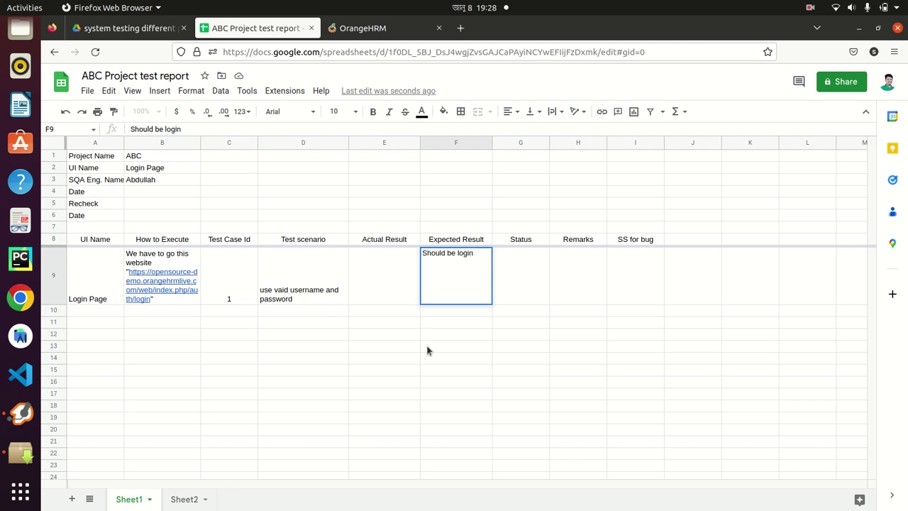
left_click(428, 348)
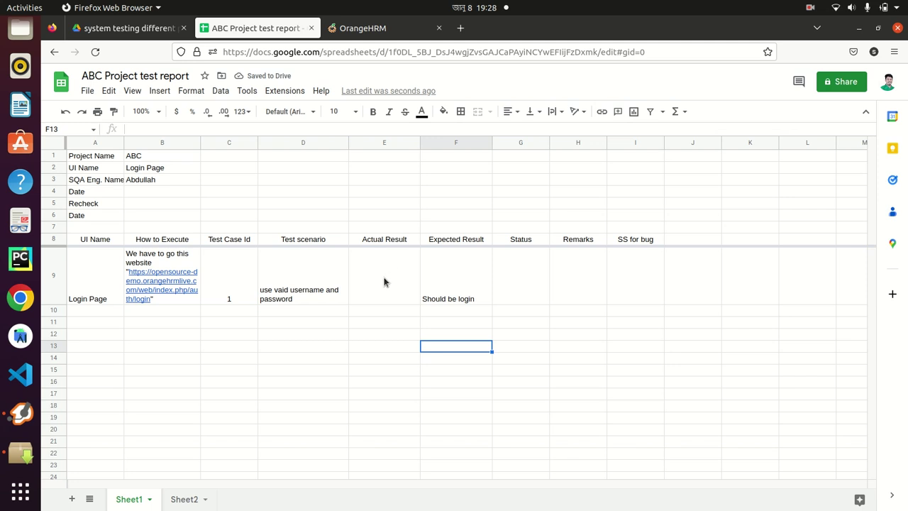
left_click(517, 280)
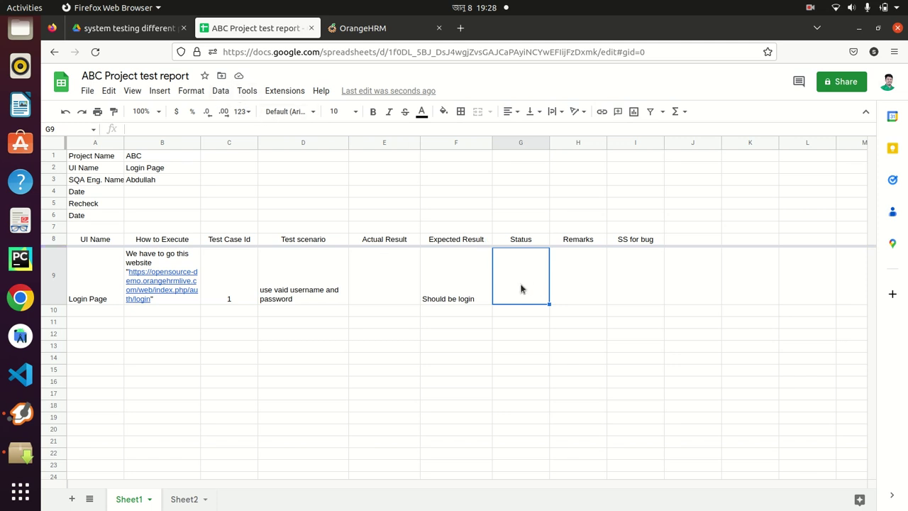
Add a data validation dropdown rule to G9 with options Pass and Fail
left_click(224, 93)
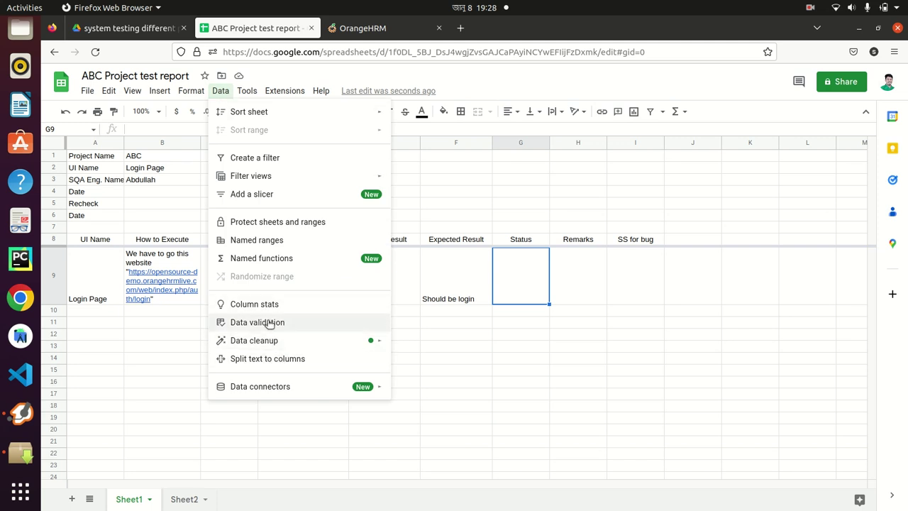
left_click(270, 323)
left_click(817, 153)
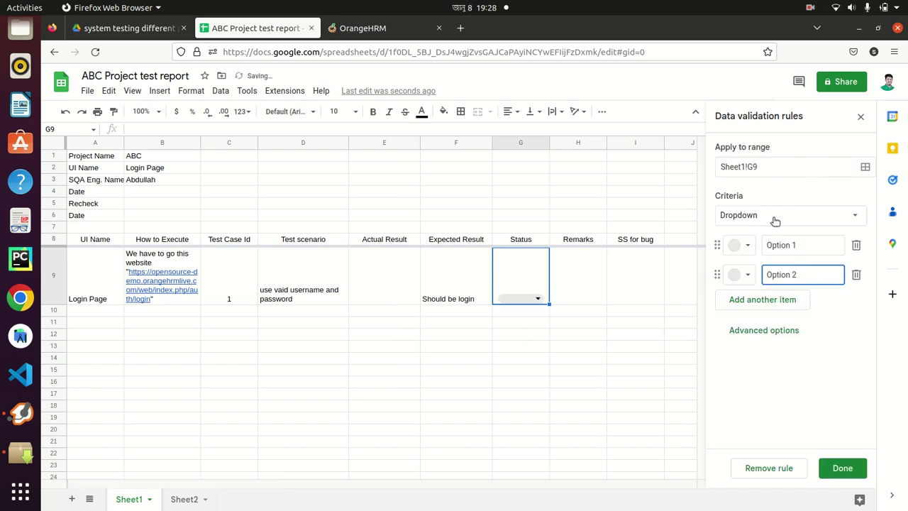
left_click(801, 245)
triple_click(802, 245)
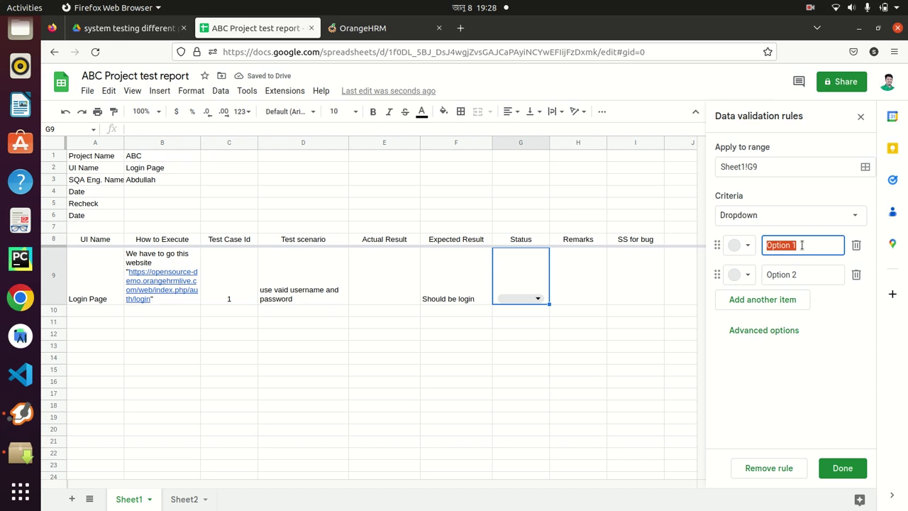
type("Pass")
double_click(816, 275)
triple_click(816, 274)
type("Fail")
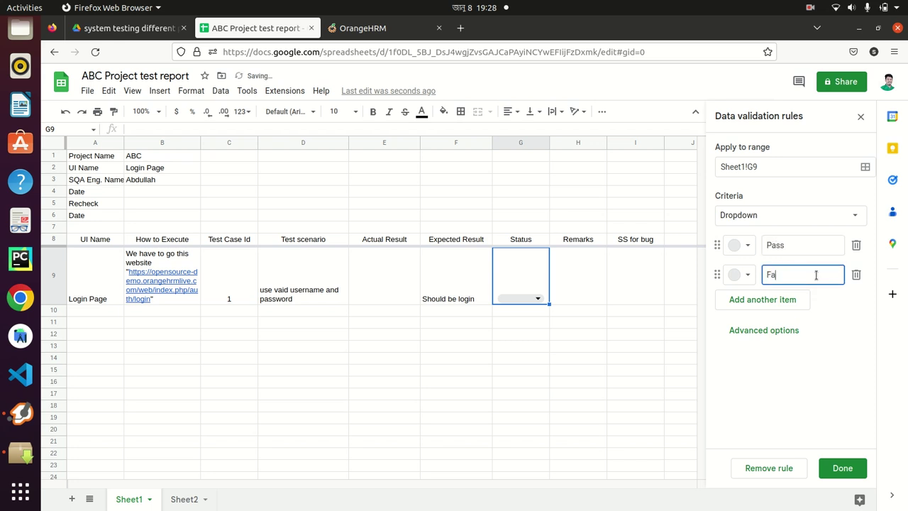
left_click(847, 470)
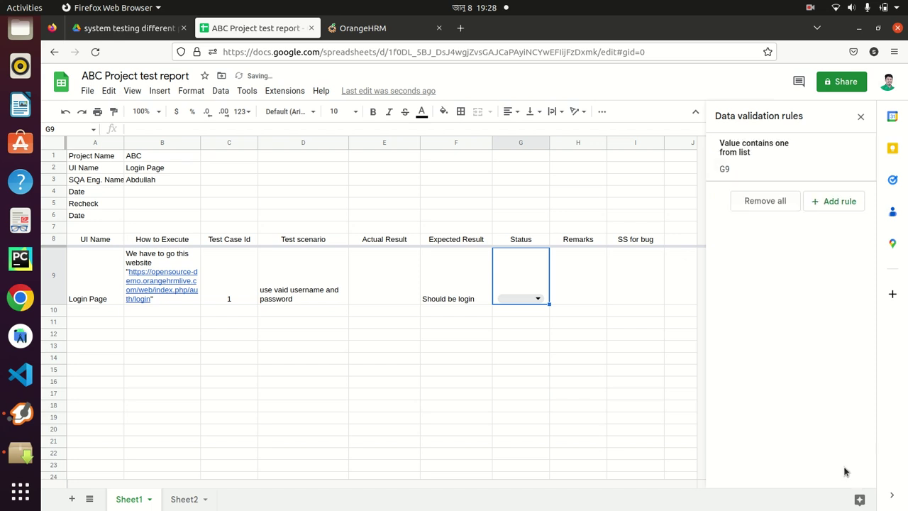
Check that G9's dropdown offers the Pass and Fail choices
left_click(537, 299)
left_click(503, 395)
left_click(508, 268)
left_click(192, 91)
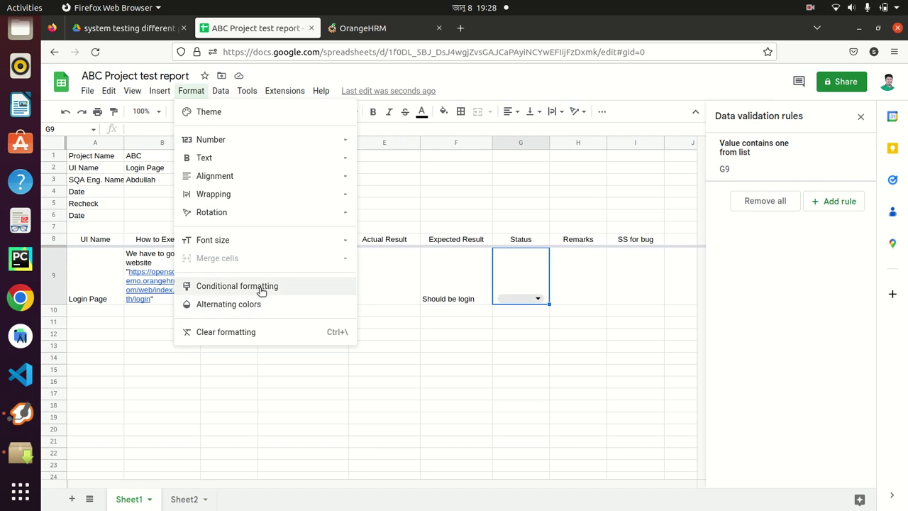
Add a conditional formatting rule: text is exactly 'Pass' gives a bright green fill
left_click(260, 289)
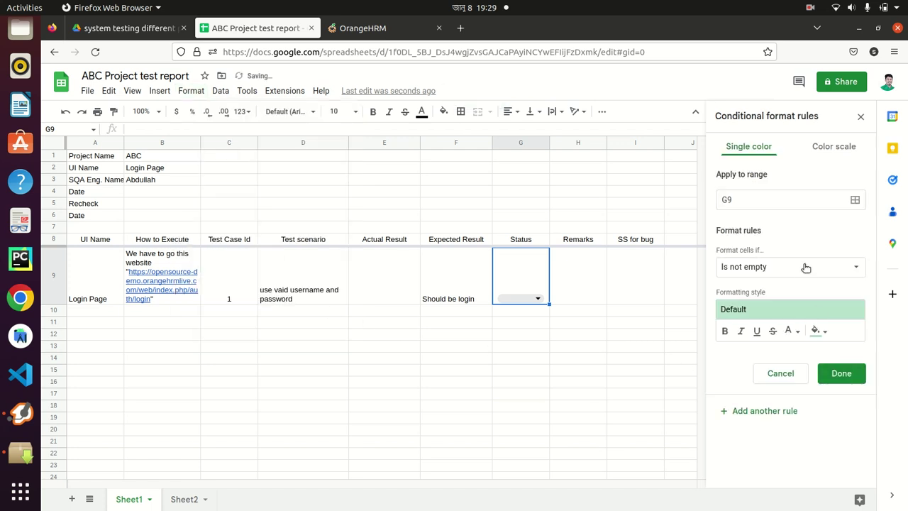
left_click(804, 266)
left_click(776, 356)
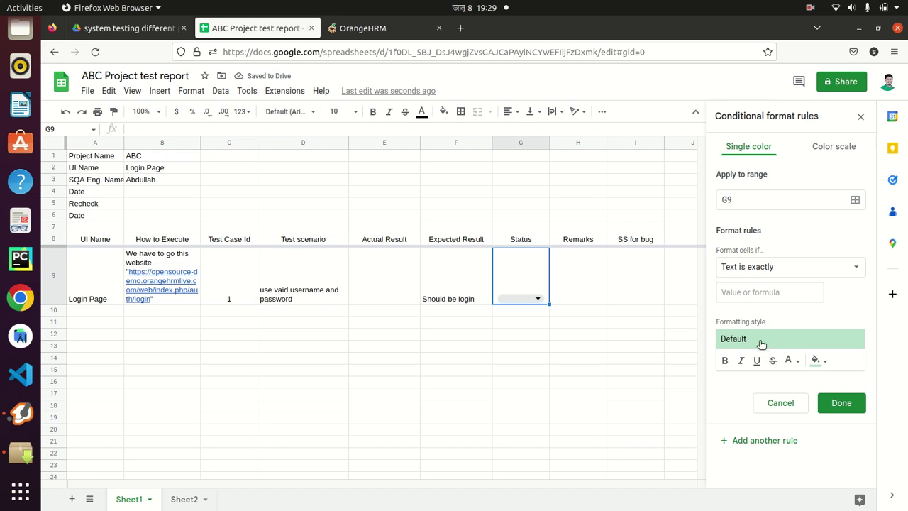
left_click(754, 292)
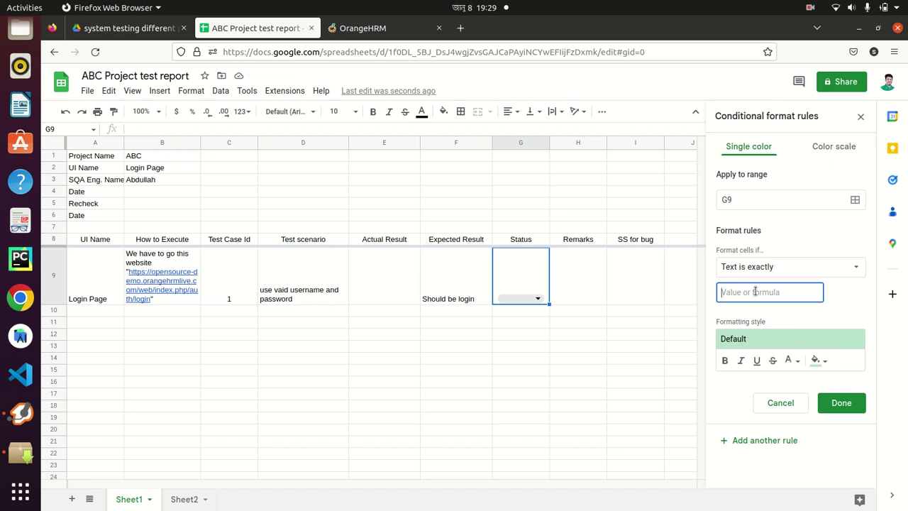
type("Pass")
left_click(817, 359)
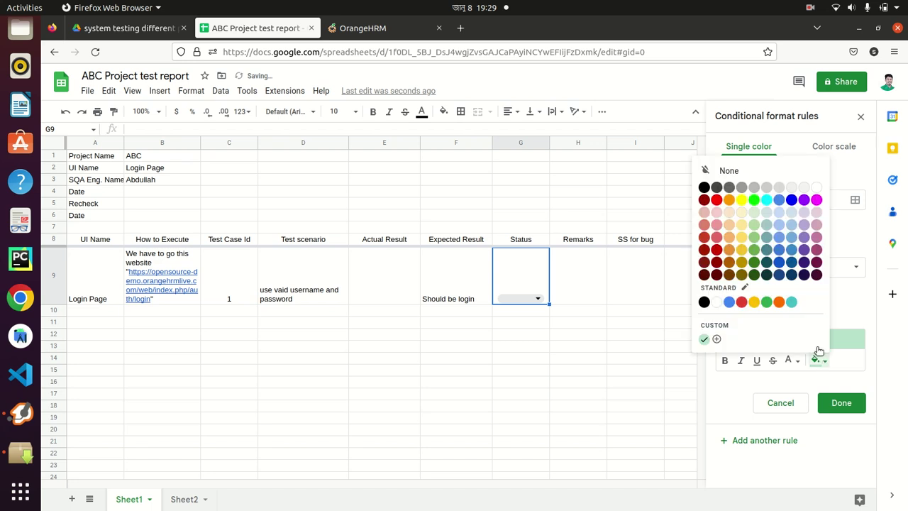
left_click(751, 198)
left_click(840, 402)
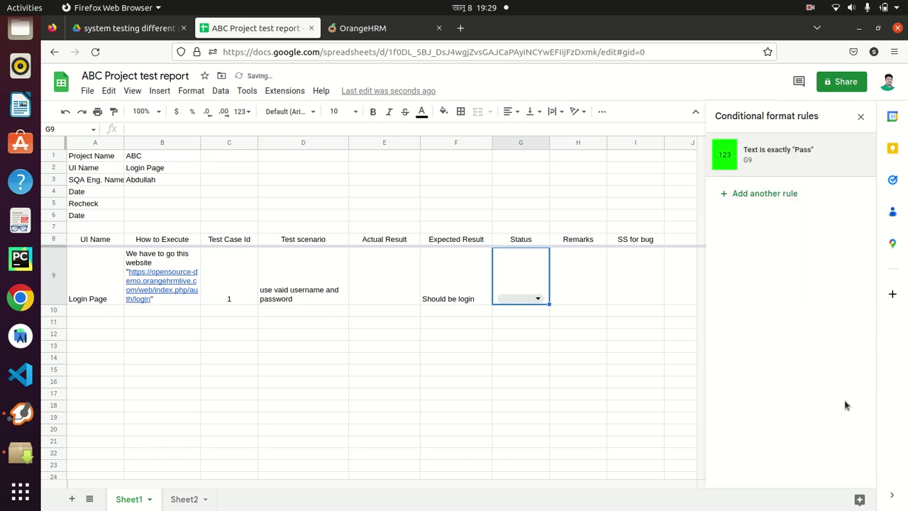
Add a second rule: text is exactly 'Fail' gives a red fill
left_click(729, 193)
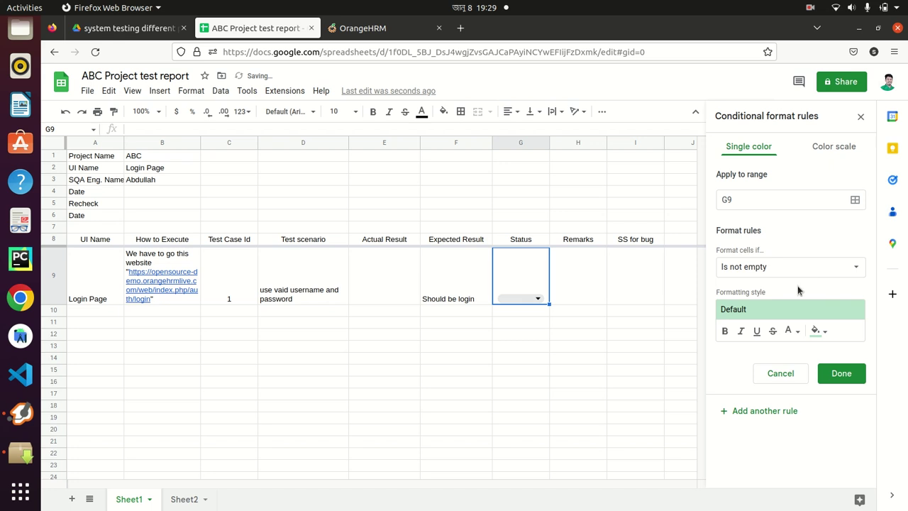
left_click(784, 268)
left_click(766, 357)
left_click(760, 291)
type("Fail")
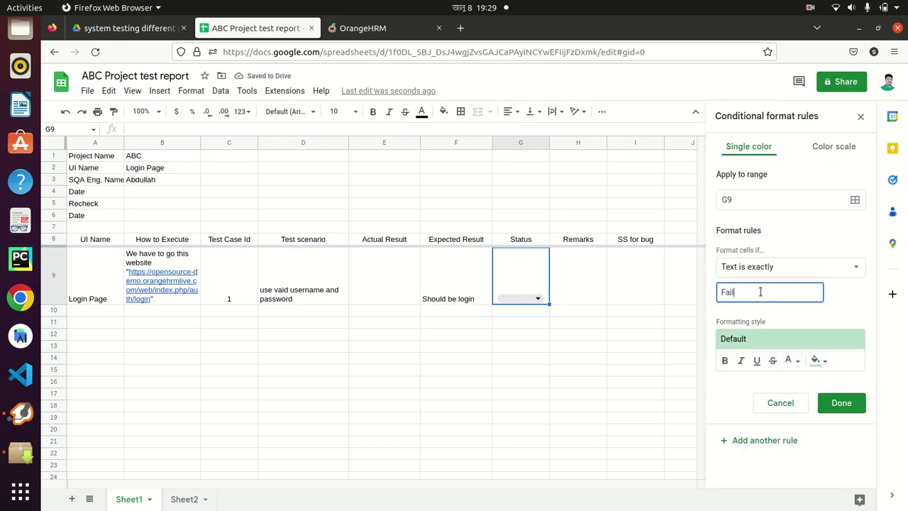
left_click(817, 360)
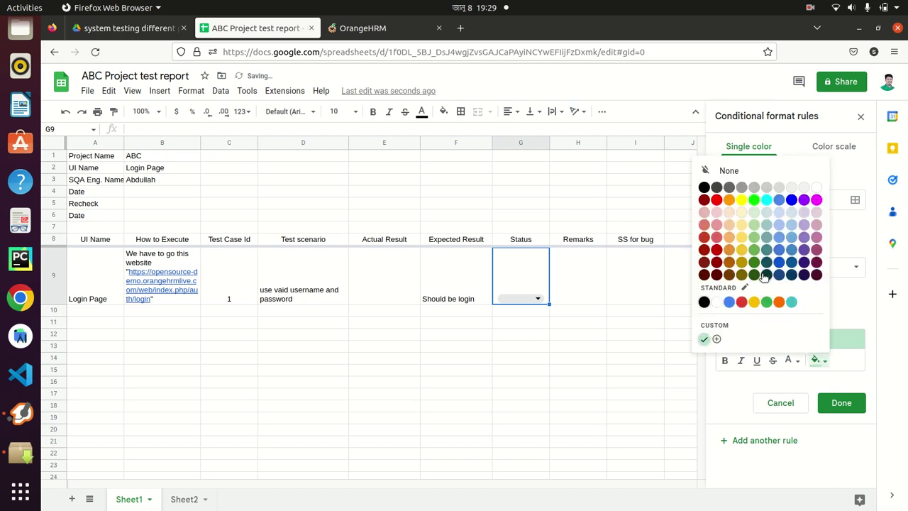
left_click(717, 201)
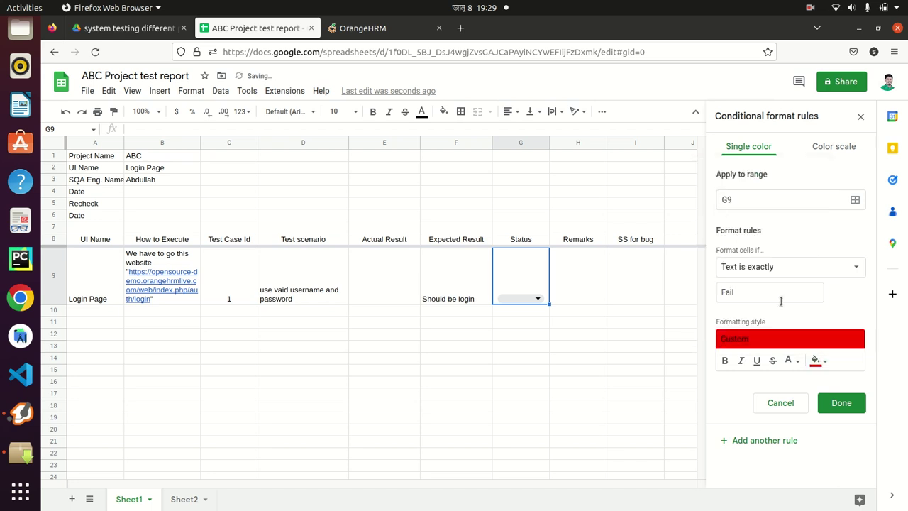
left_click(844, 402)
Copy G9's Status dropdown and formatting down through G13
left_click(519, 361)
left_click(521, 293)
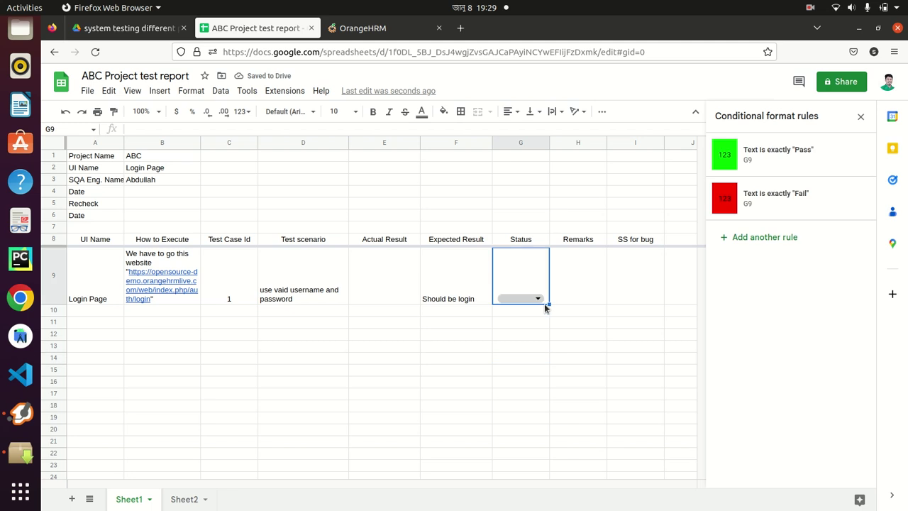
left_click_drag(552, 322, 553, 346)
left_click(595, 349)
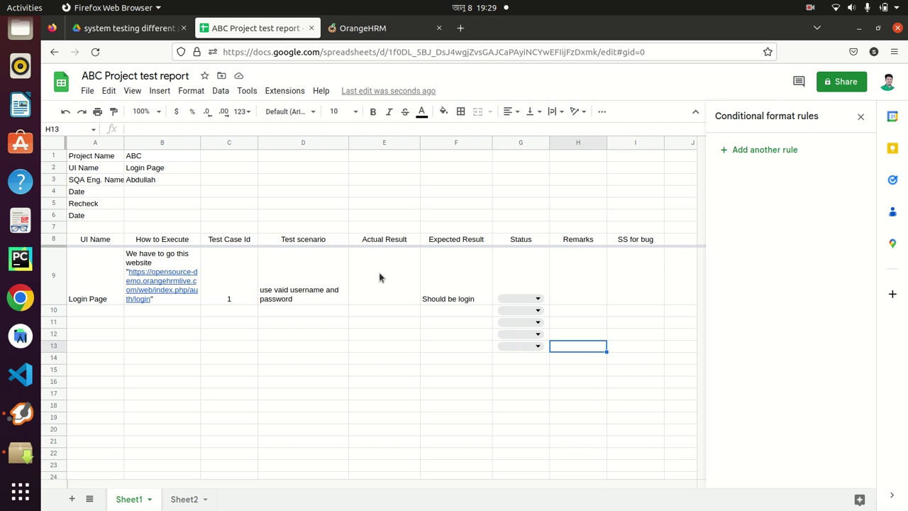
Log into the OrangeHRM demo with the admin username and password, dismissing the save-login prompt
left_click(358, 28)
left_click(304, 304)
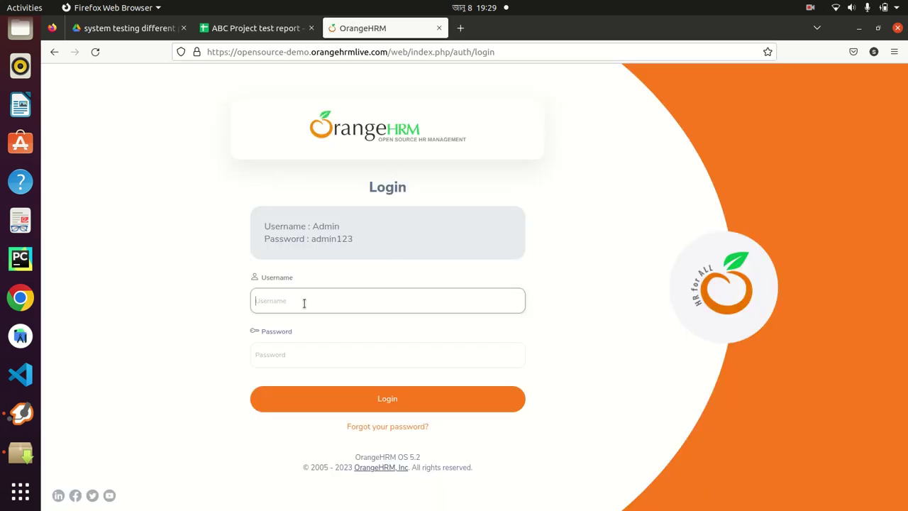
type("Admin")
key("Tab")
type("ad")
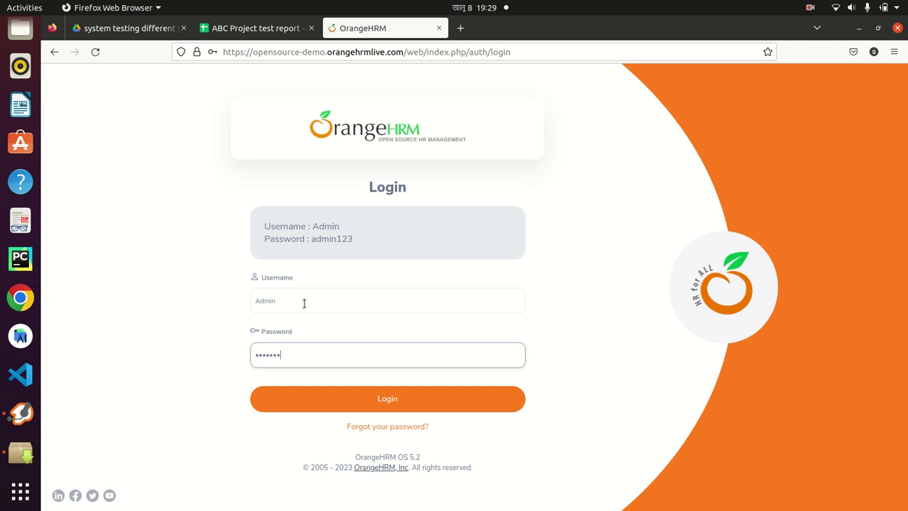
key("Return")
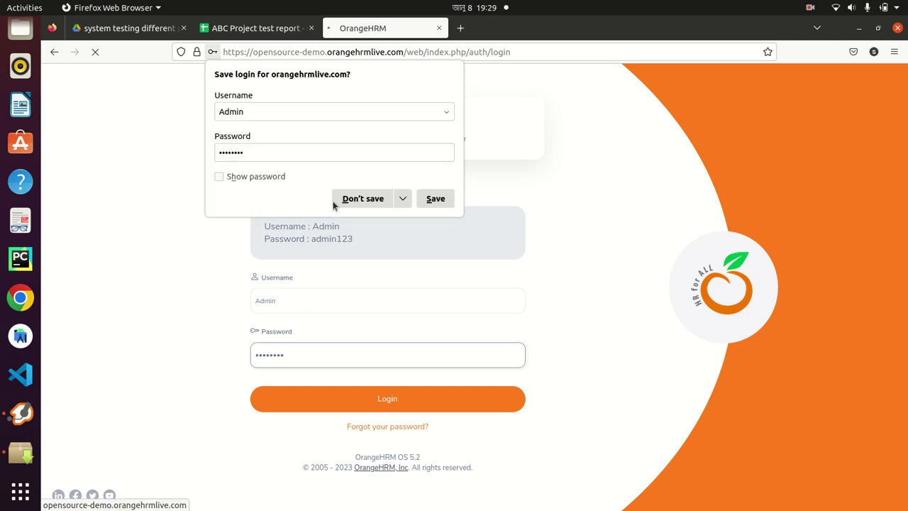
left_click(350, 202)
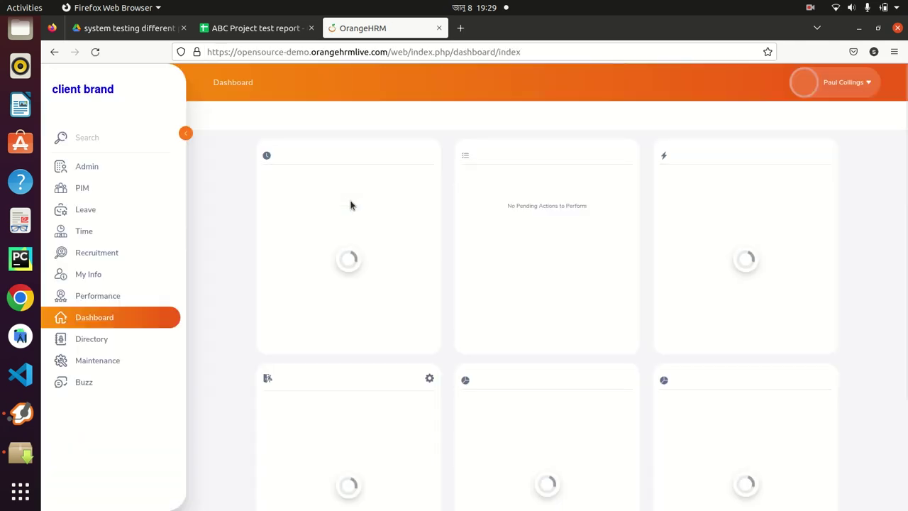
Back in the test report, clear the draft text typed into E9
left_click(252, 29)
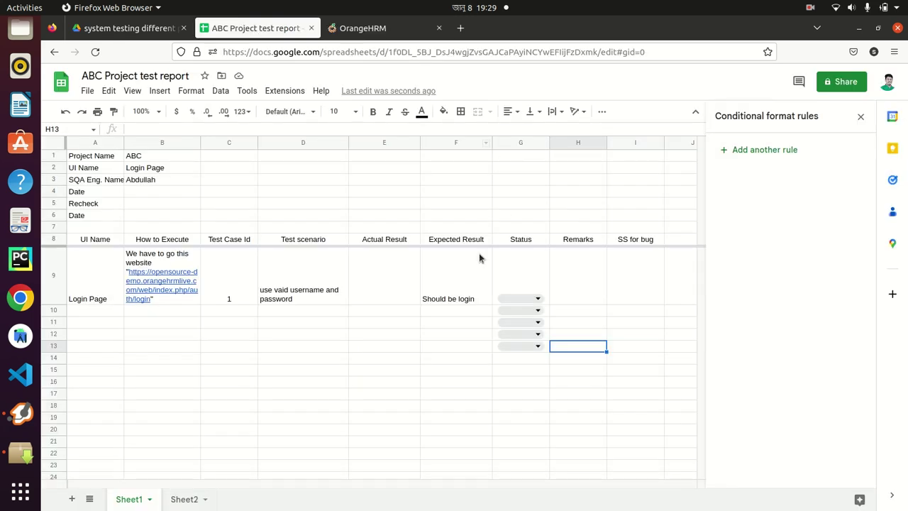
left_click(388, 279)
type("Its login or its")
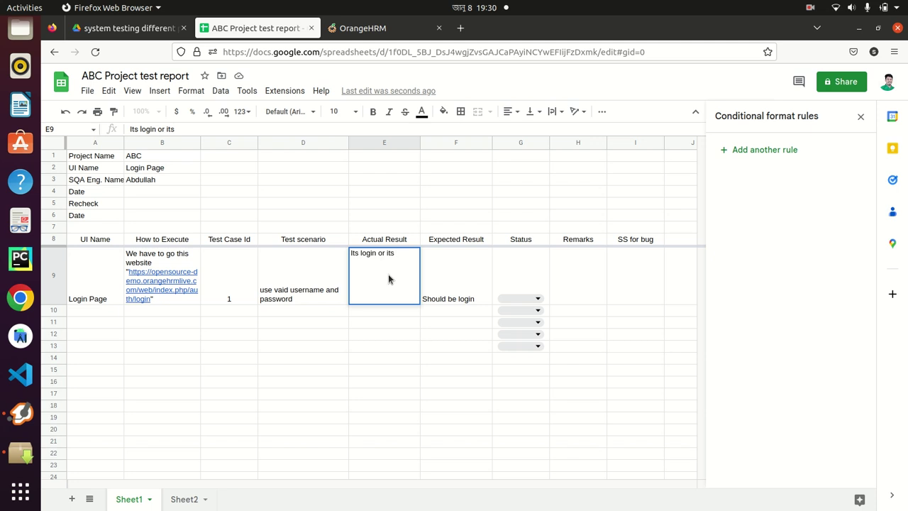
key("ctrl+a")
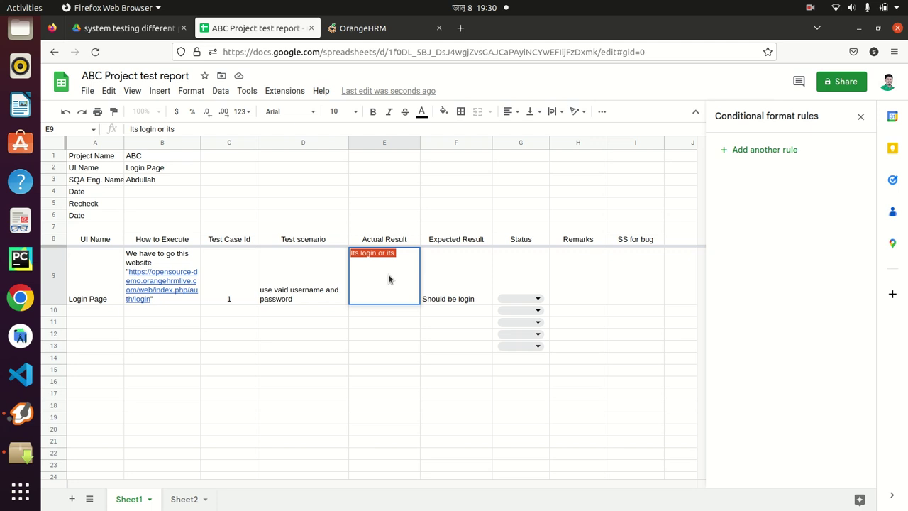
key("BackSpace")
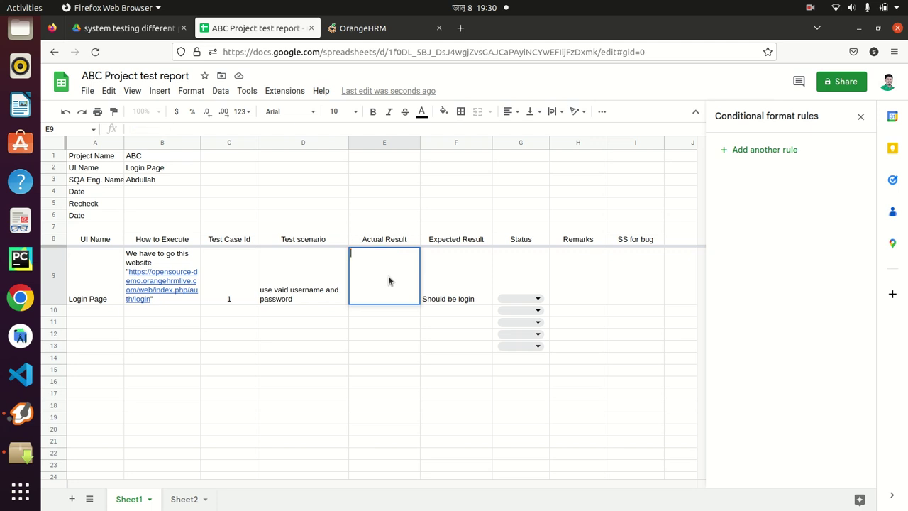
Move the 'Expected Result' header into E8 and 'Should be login' into E9
triple_click(465, 240)
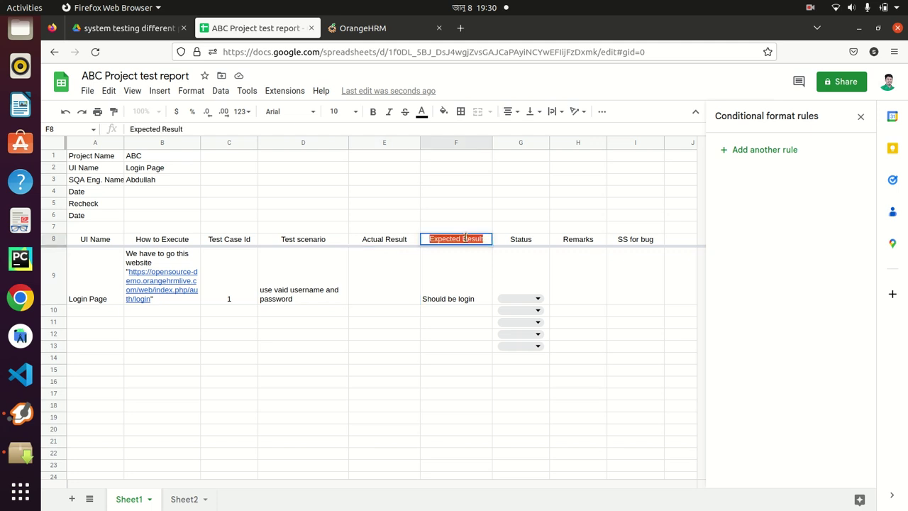
key("ctrl+x")
triple_click(369, 239)
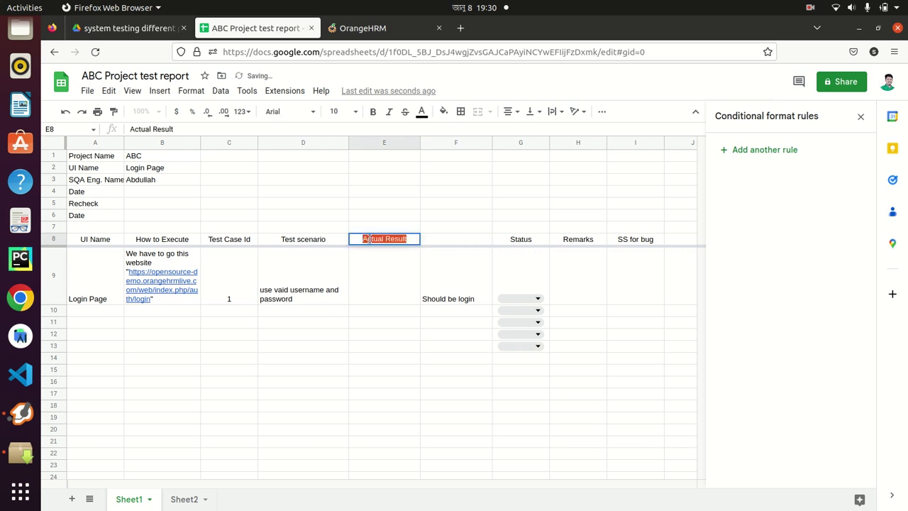
key("ctrl+v")
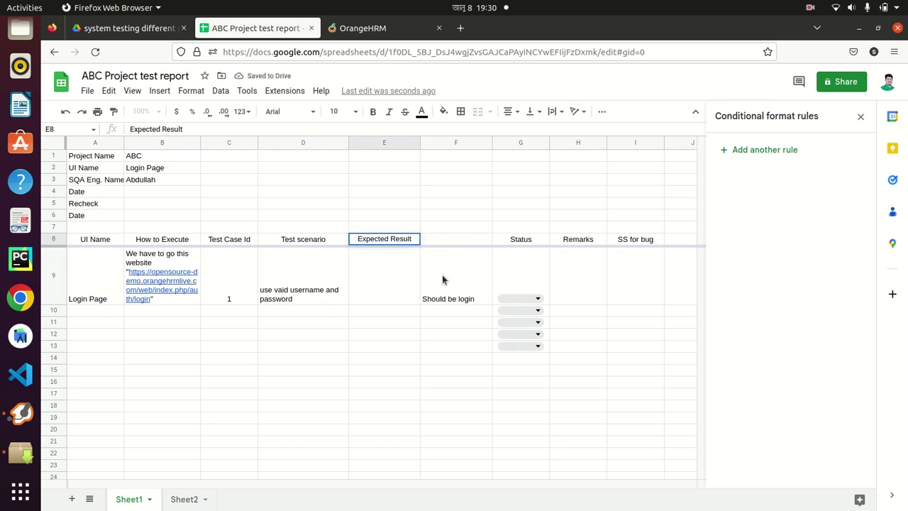
left_click(444, 282)
triple_click(445, 279)
key("ctrl+x")
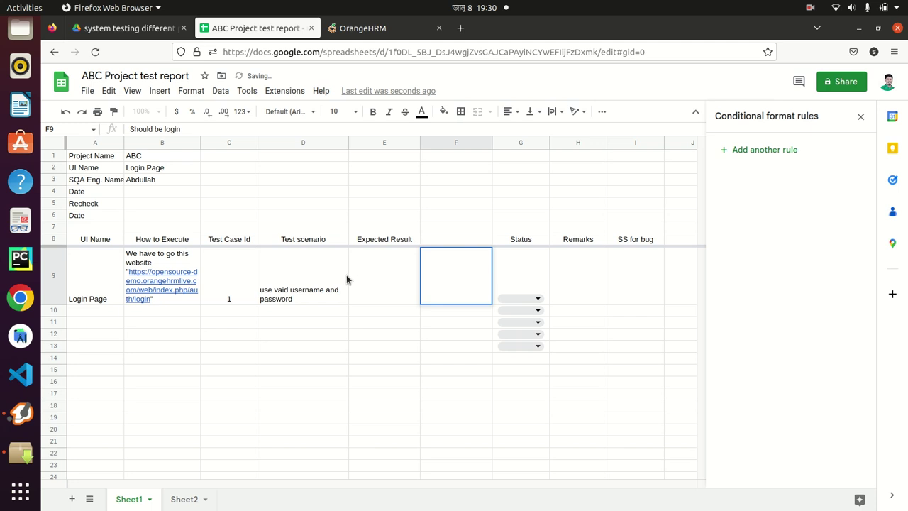
left_click(383, 281)
key("ctrl+v")
Enter 'Actual Result' as the F8 header and 'its execute' in F9
left_click(447, 239)
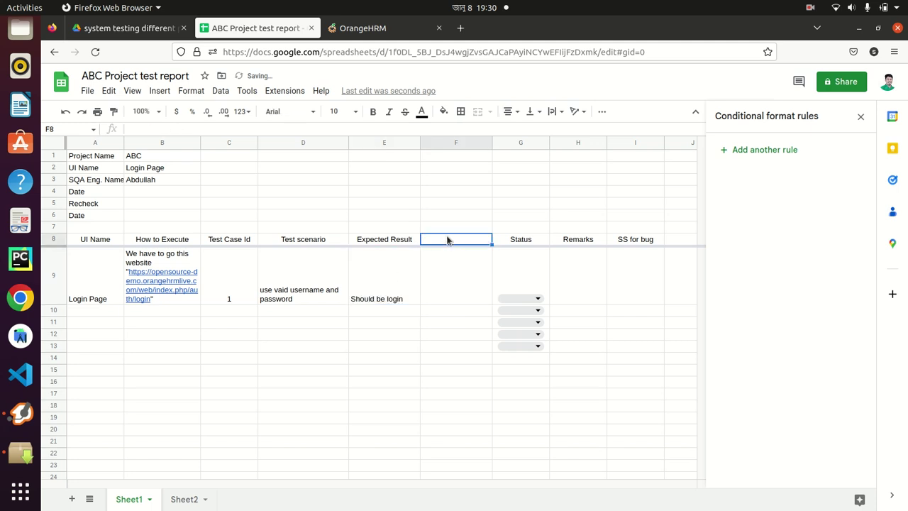
type("Ac")
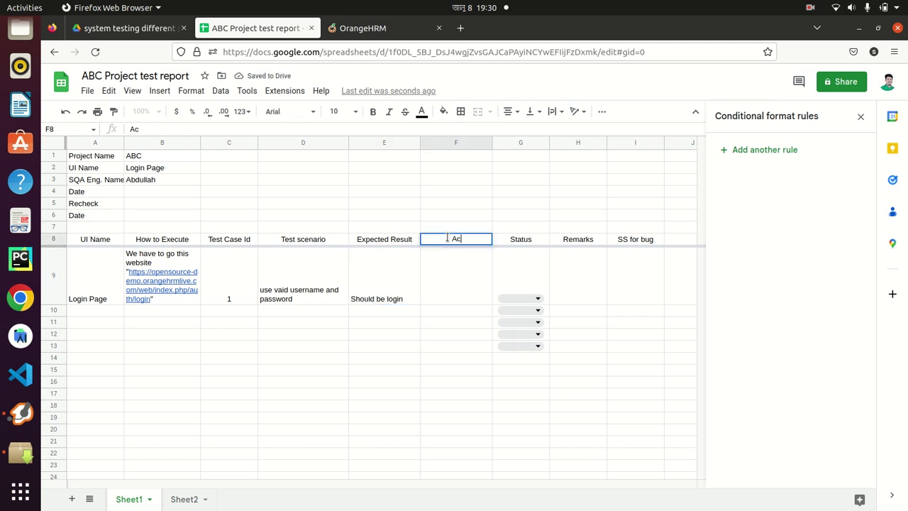
type("tual Result")
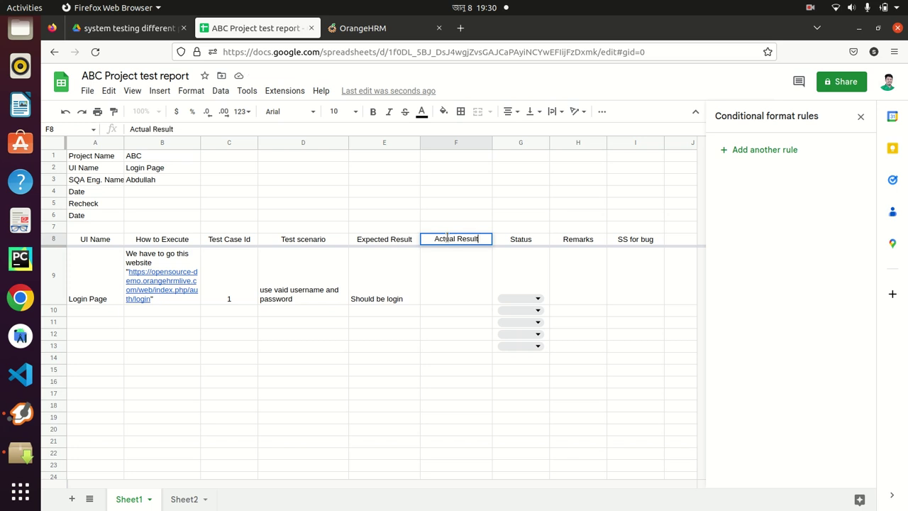
key("Return")
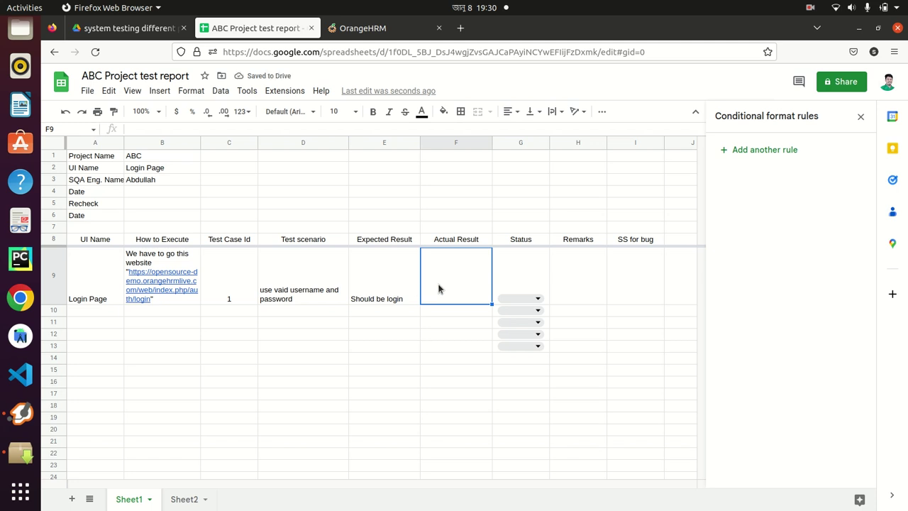
type("its execu")
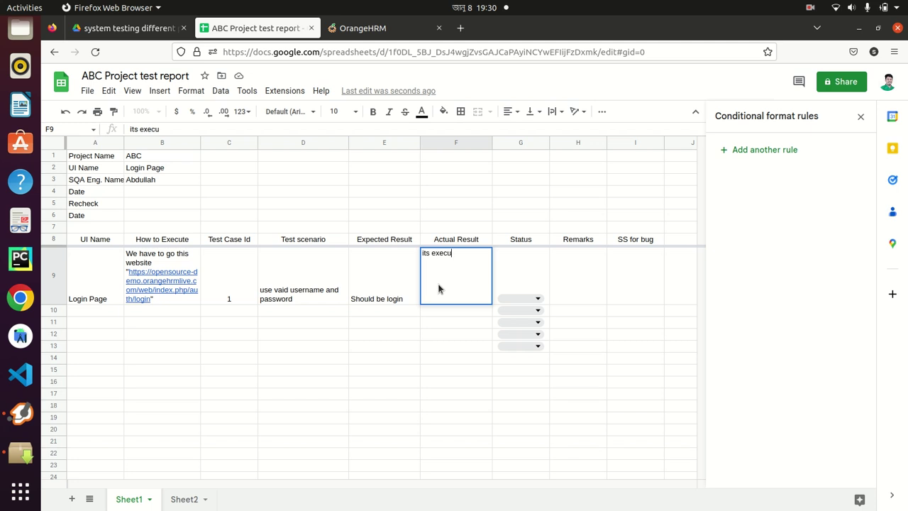
type("te")
left_click(456, 357)
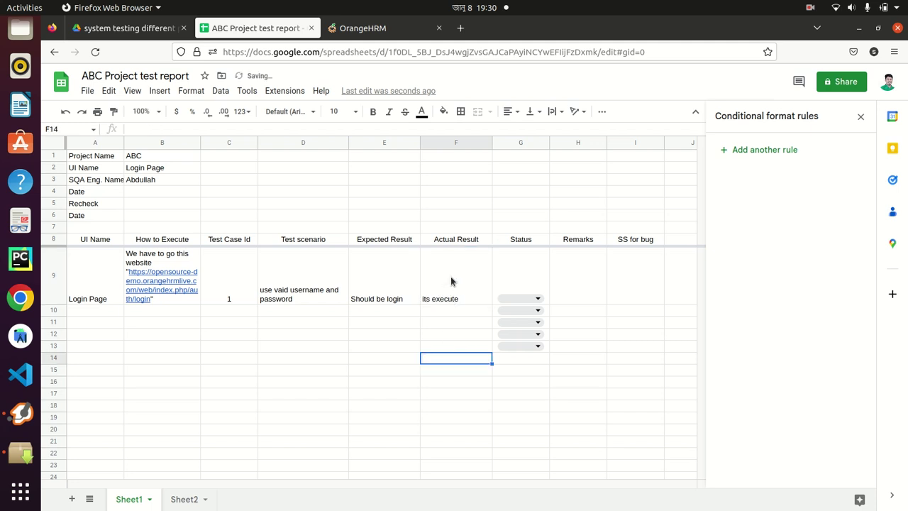
left_click(537, 299)
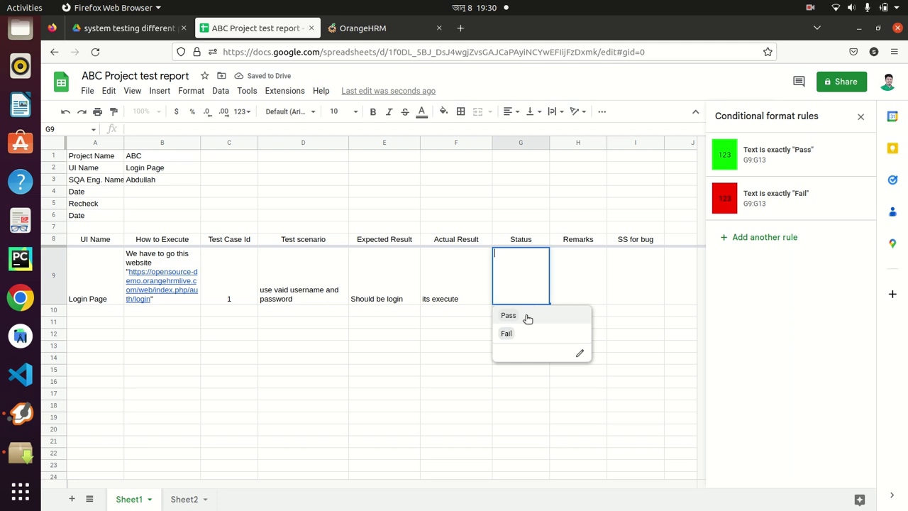
Set test case 1's status in G9 to Pass and widen column B to fit the URL
left_click(523, 321)
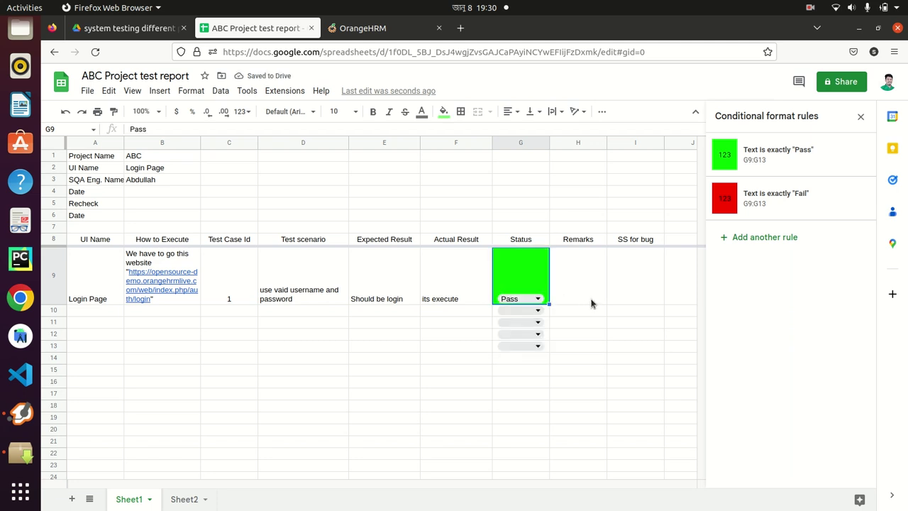
left_click_drag(199, 142, 260, 164)
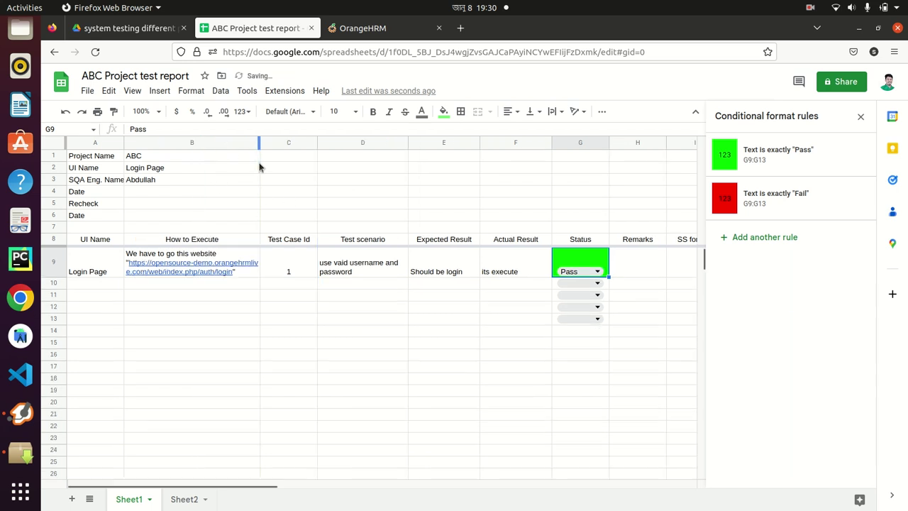
left_click(597, 273)
left_click(572, 306)
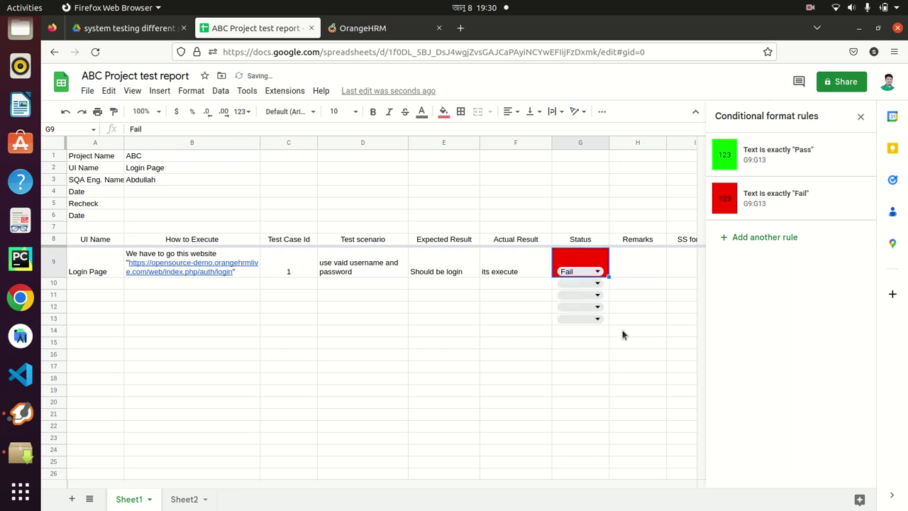
left_click(598, 272)
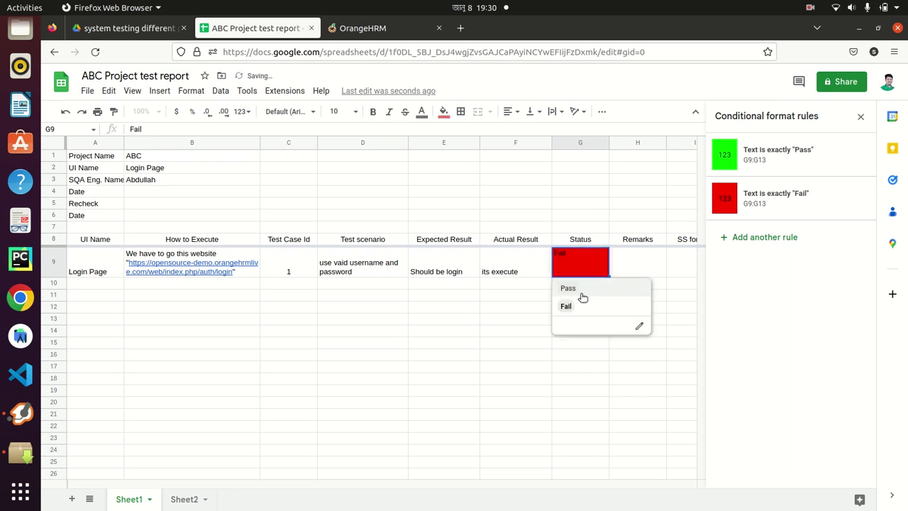
left_click(581, 292)
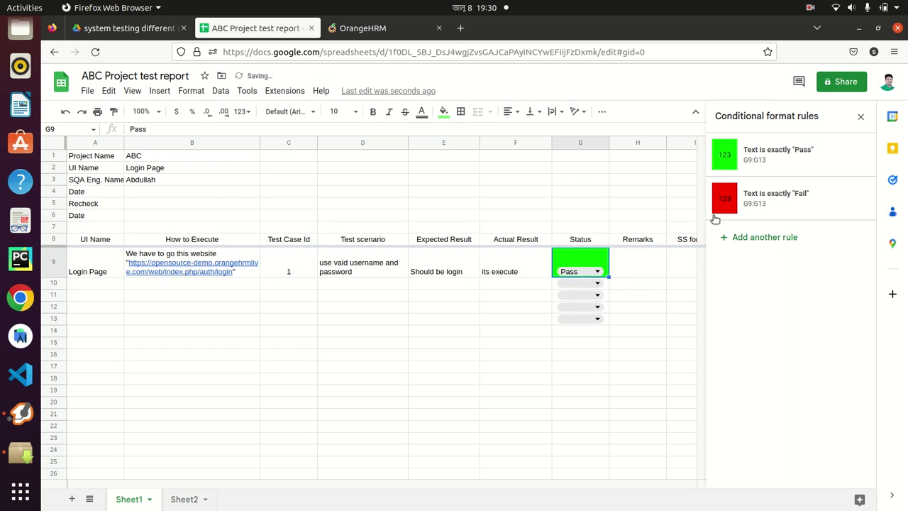
left_click(860, 116)
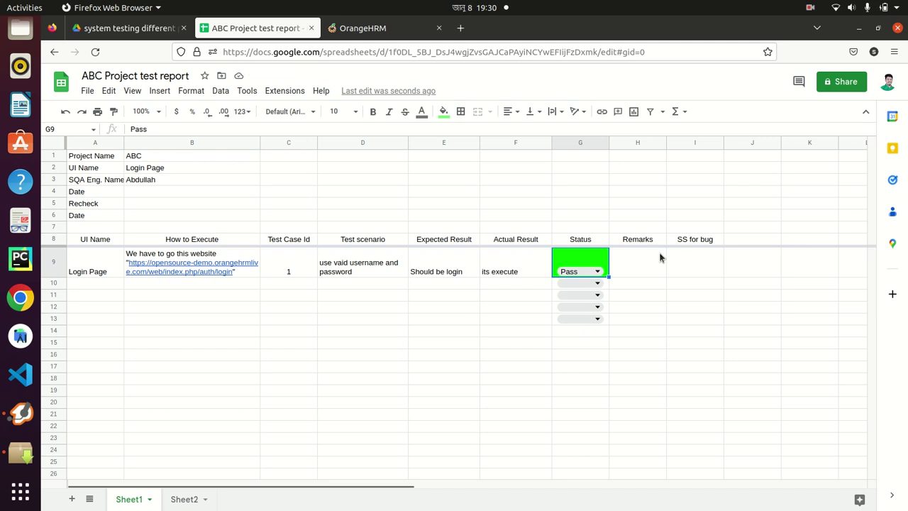
left_click(637, 261)
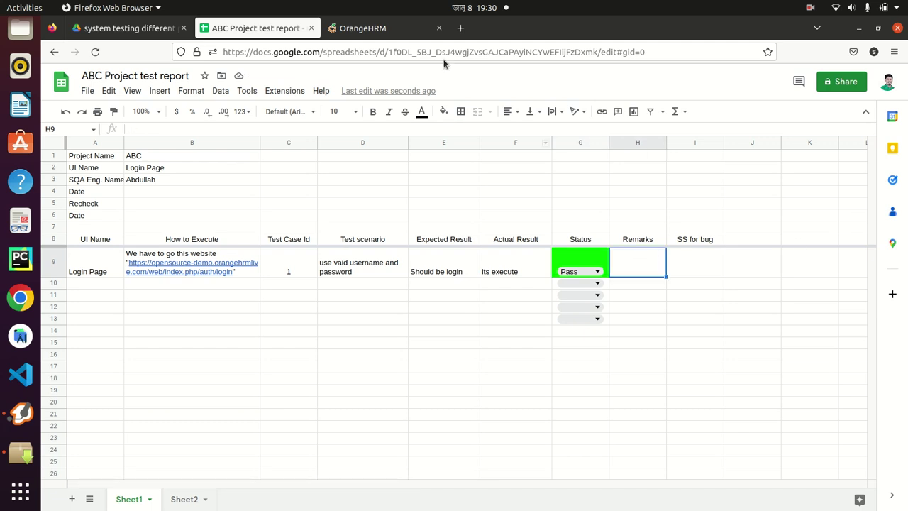
Log out of OrangeHRM from the user account menu
left_click(376, 29)
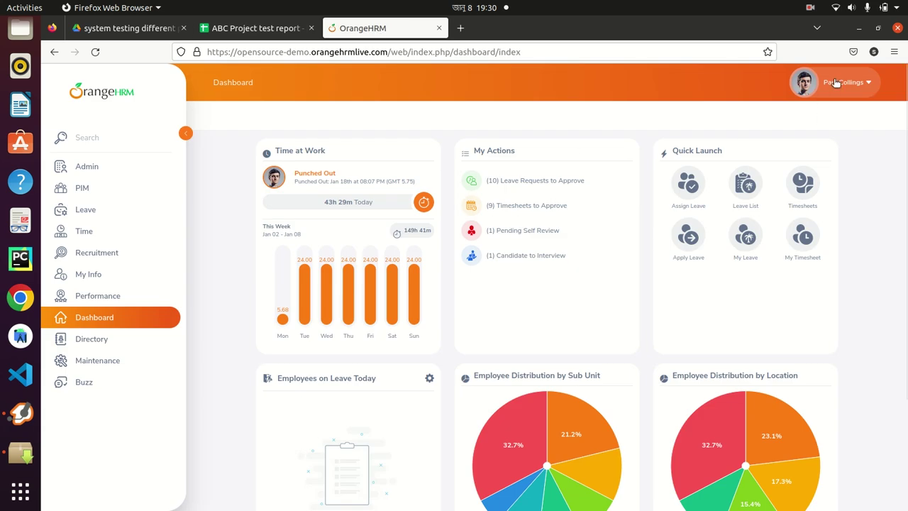
left_click(835, 83)
left_click(809, 161)
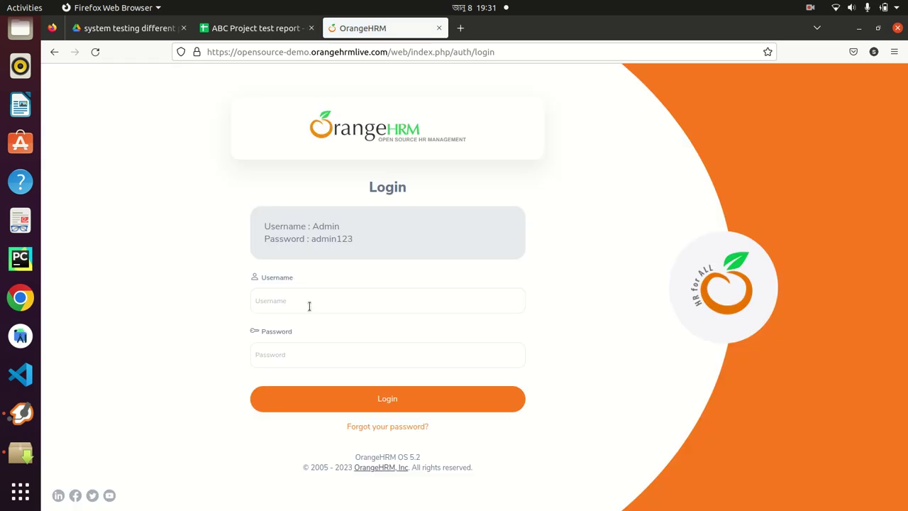
left_click(308, 303)
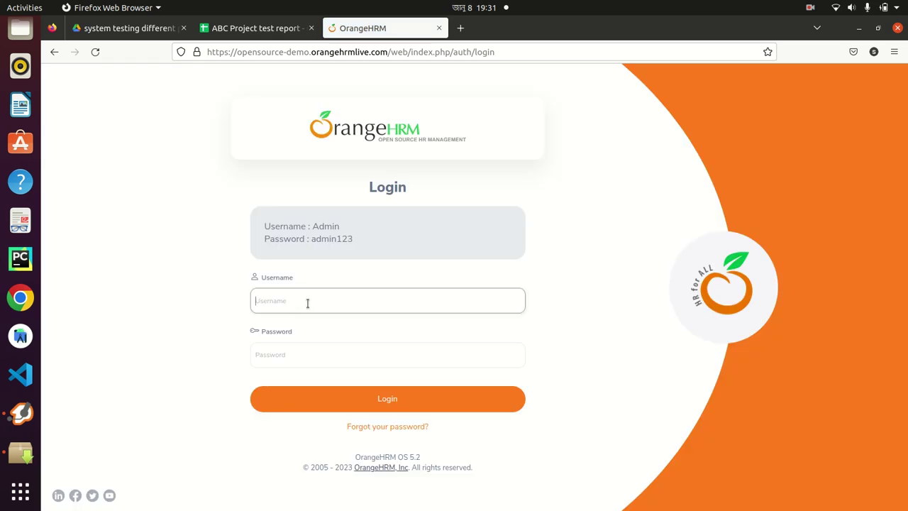
Sign back into OrangeHRM as admin without saving the login, then return to the report
type("adm")
left_click(299, 354)
type("admin123")
key("Return")
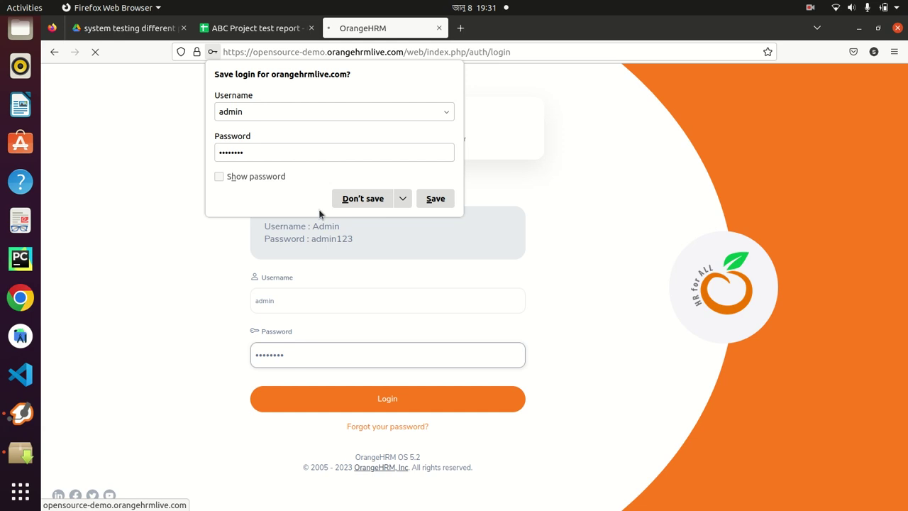
left_click(343, 201)
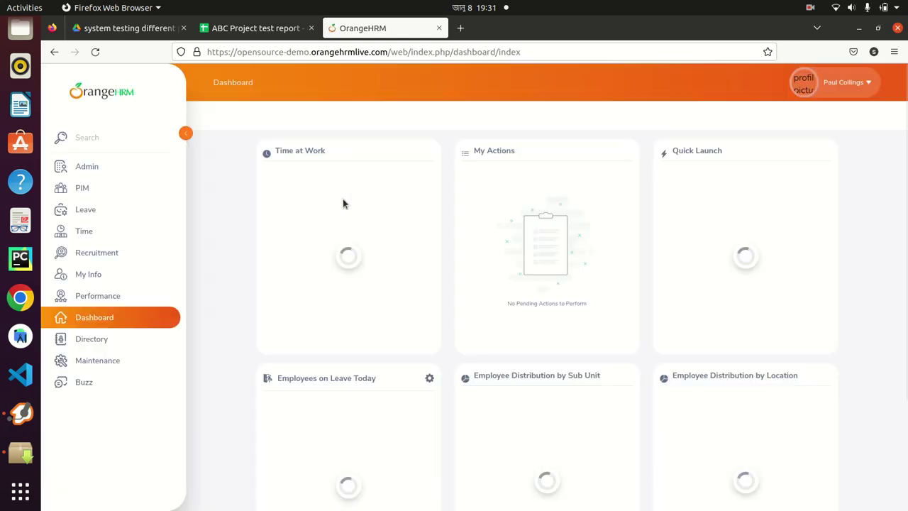
left_click(257, 29)
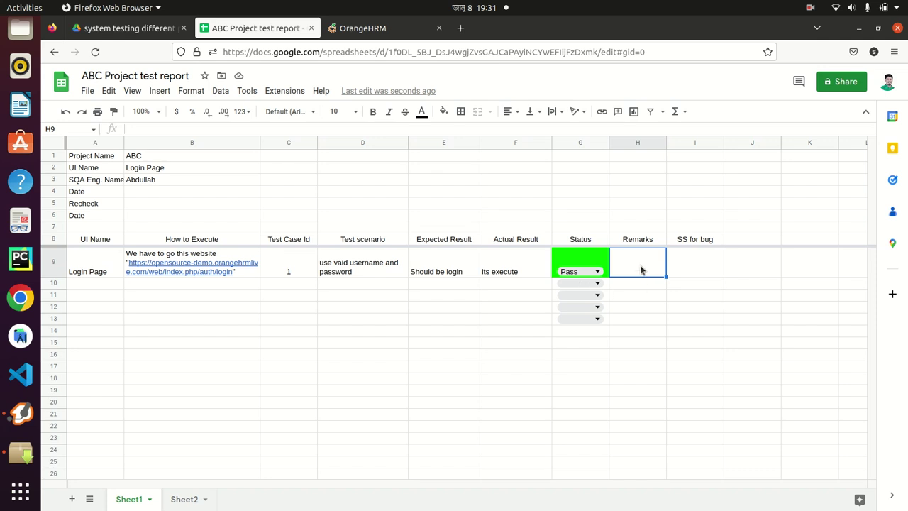
Type 'Need to know from our lead about username' into Remarks cell H9
left_click(353, 28)
left_click(251, 29)
type("Need")
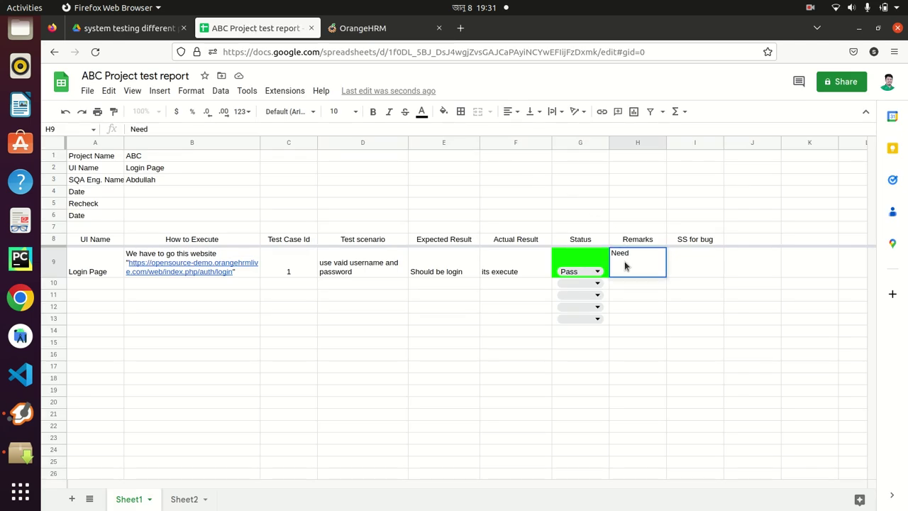
type(" to know")
type("om our")
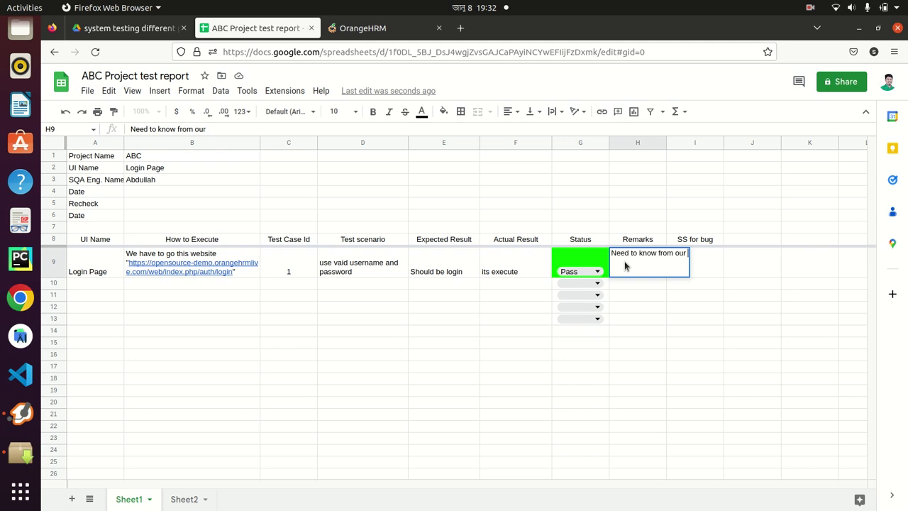
type("lead about username")
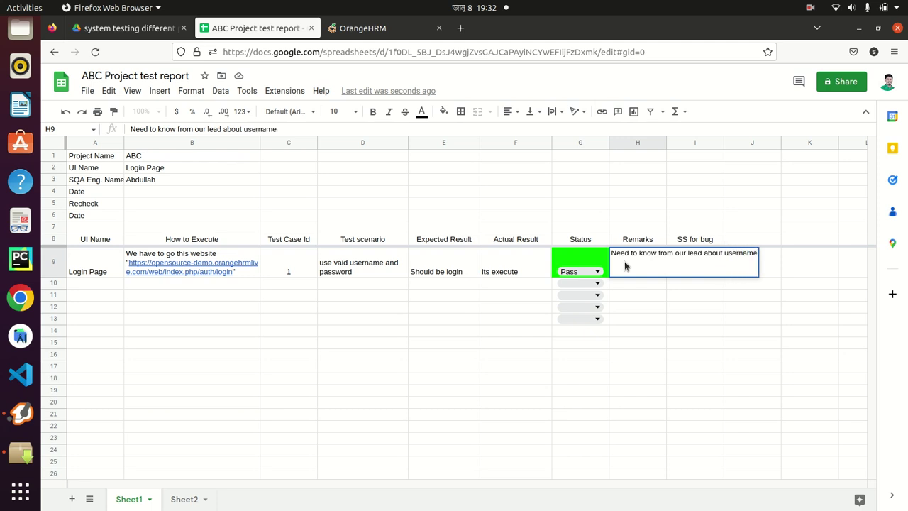
left_click(629, 319)
Wrap H9's text, widen the Remarks column, and fill H9 yellow
left_click(635, 264)
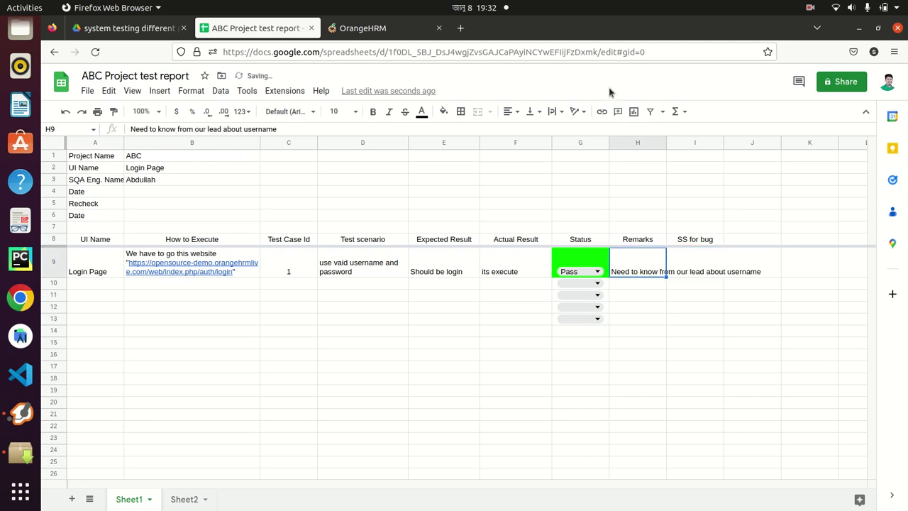
left_click(553, 111)
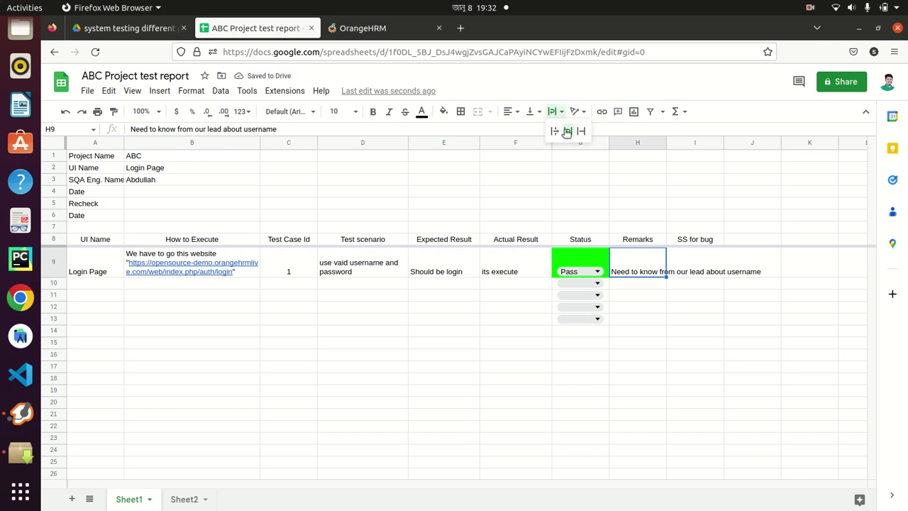
left_click(567, 132)
left_click_drag(667, 145, 686, 145)
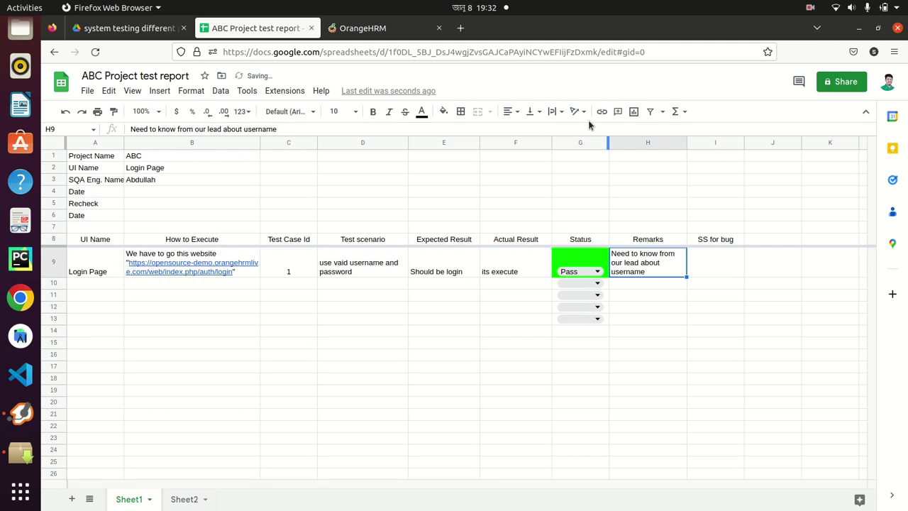
left_click(443, 111)
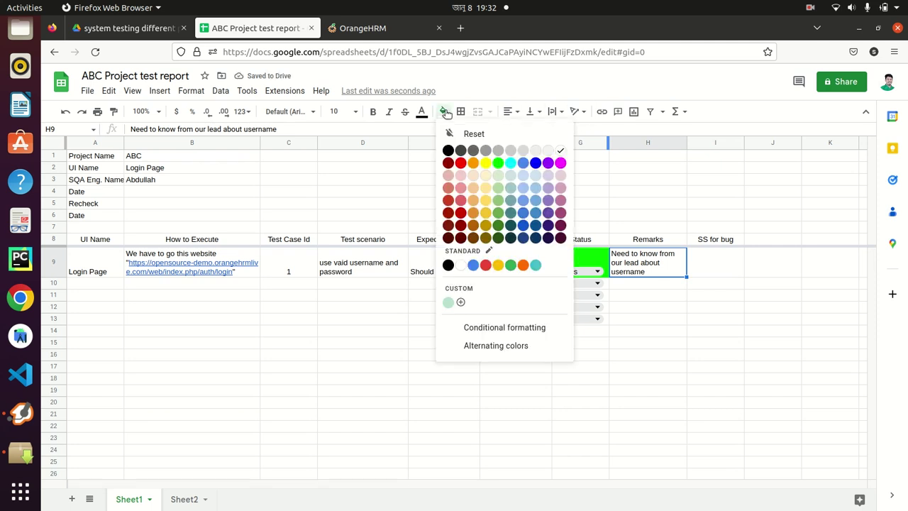
left_click(485, 164)
left_click(646, 284)
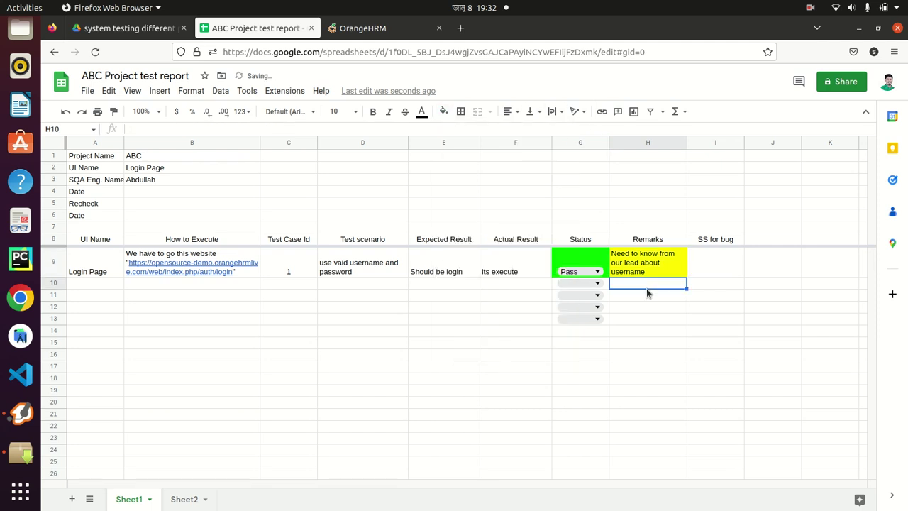
left_click(288, 285)
Enter test case id 2 and wrapped scenario 'use invalid username and valid password' in D10
type("2")
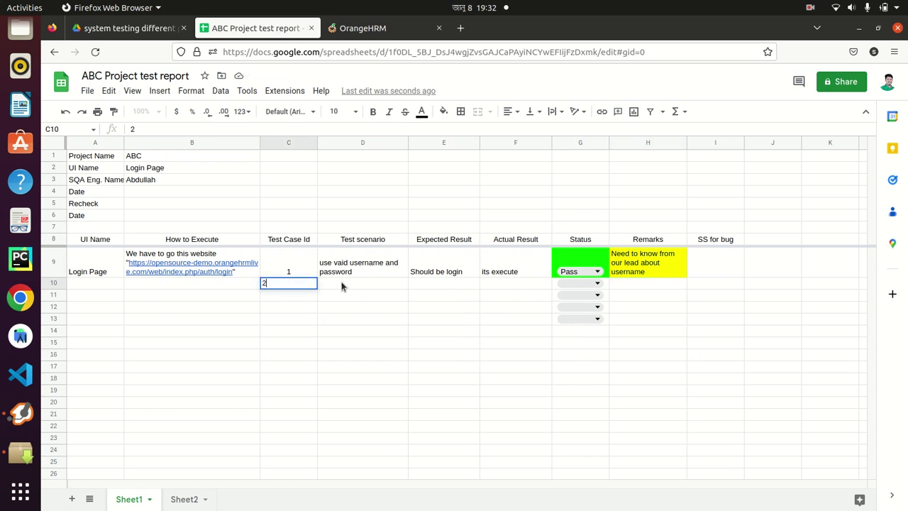
left_click(345, 286)
type("use ")
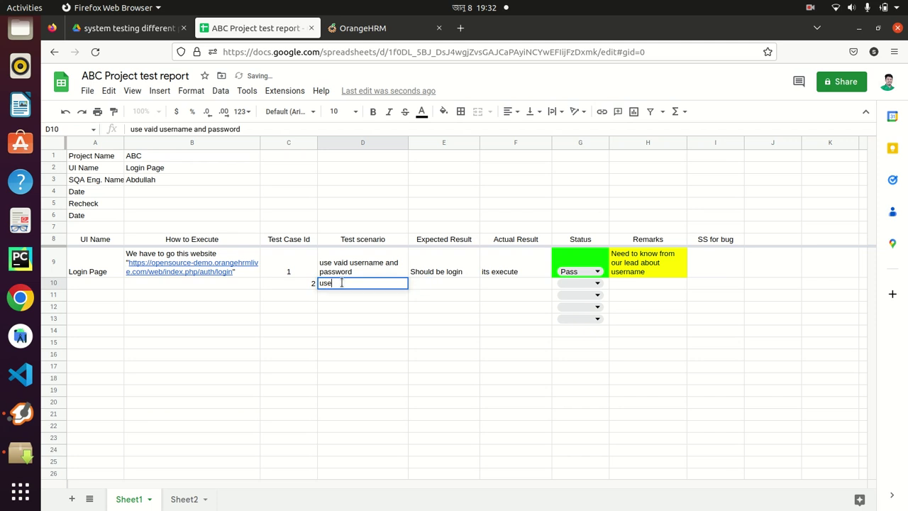
type("invalid us")
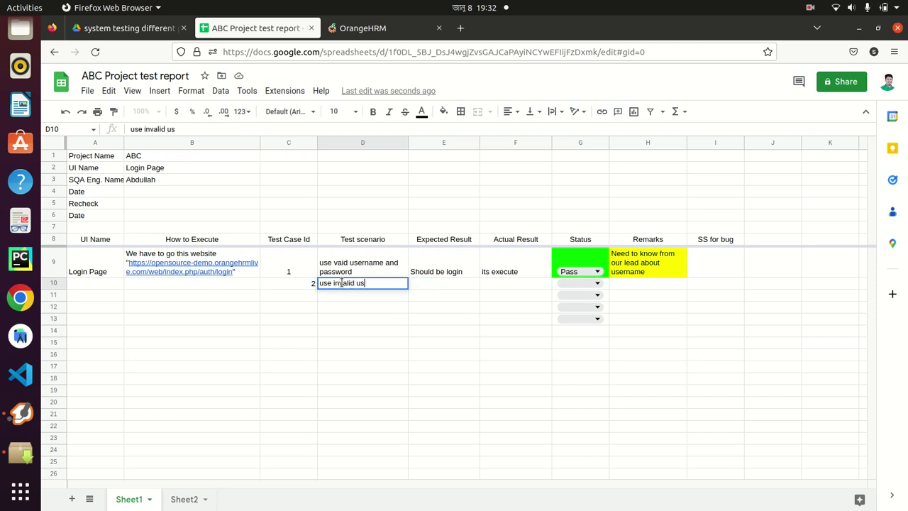
type("ername and valid password")
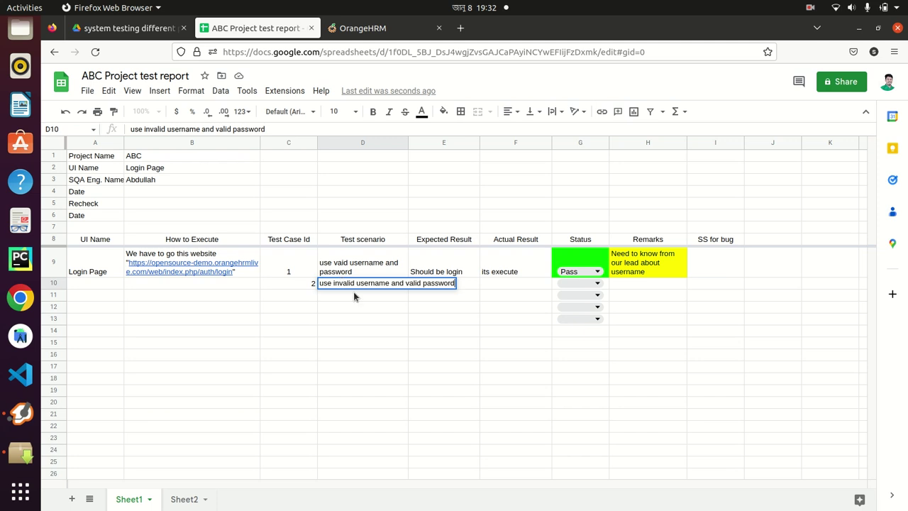
left_click_drag(429, 343, 428, 330)
left_click(361, 283)
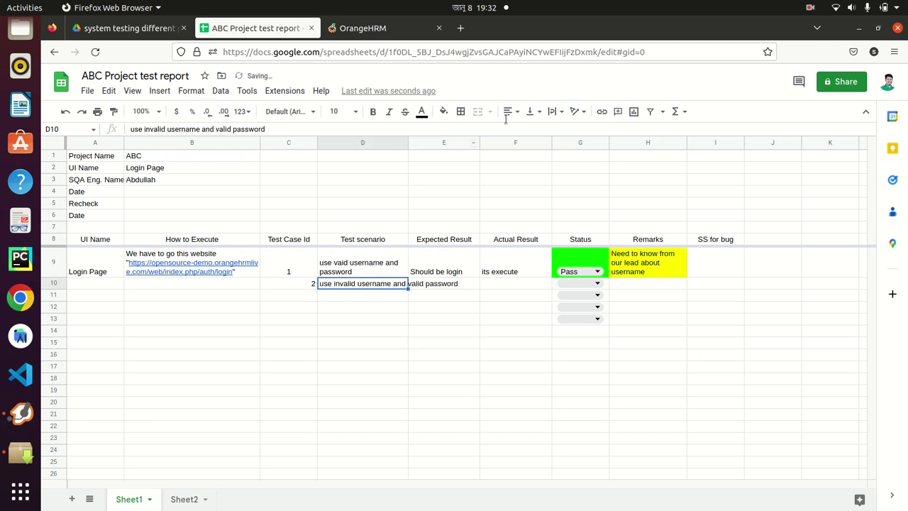
left_click(555, 112)
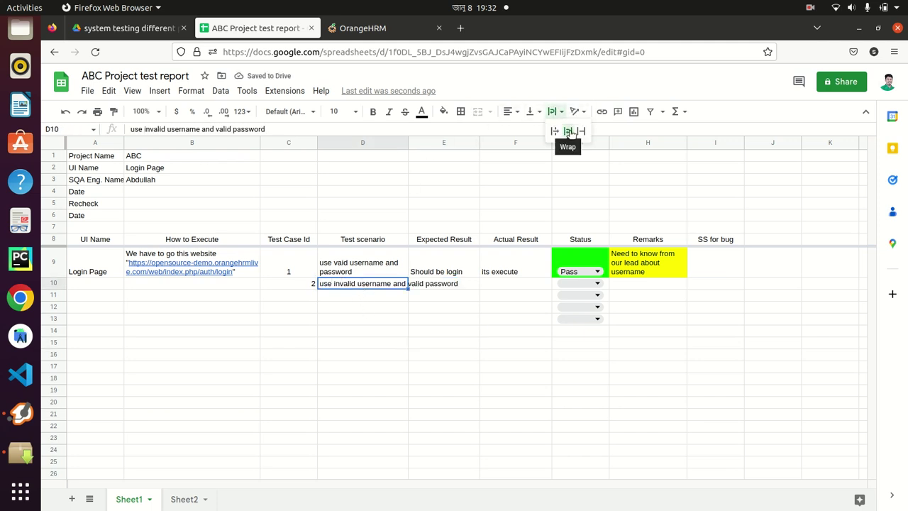
left_click(569, 132)
Enter 'Should not be login' as test case 2's expected result in E10
left_click(431, 287)
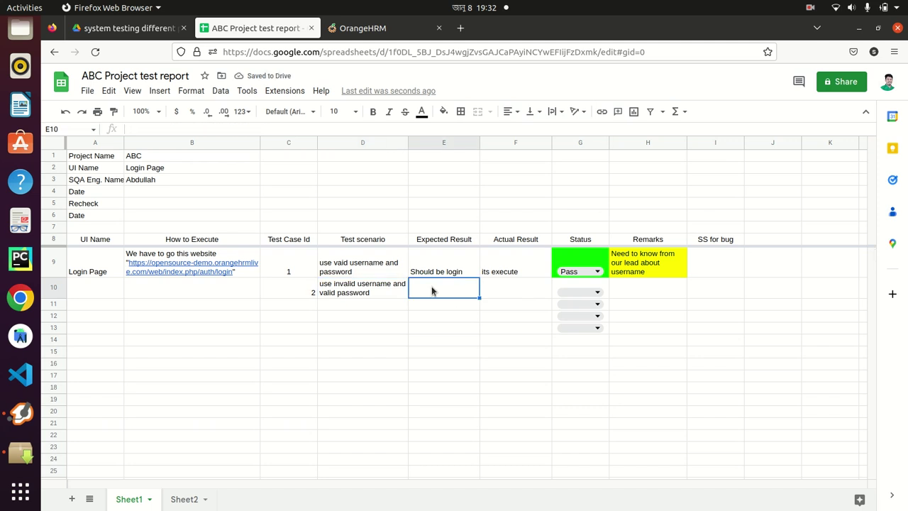
type("Should")
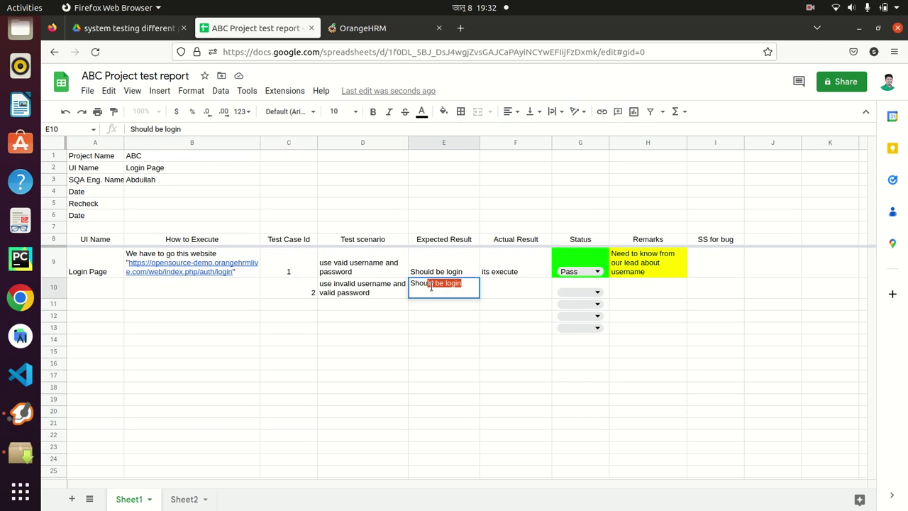
type(" not be login")
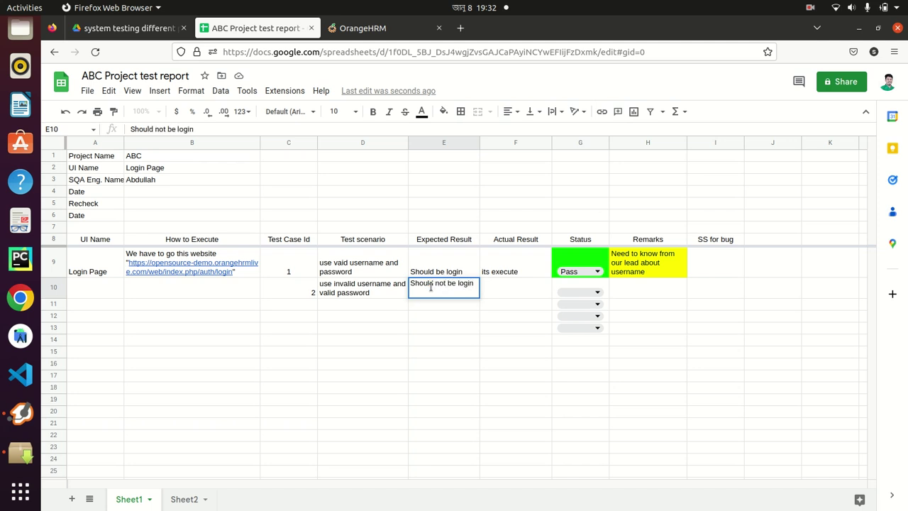
left_click(475, 351)
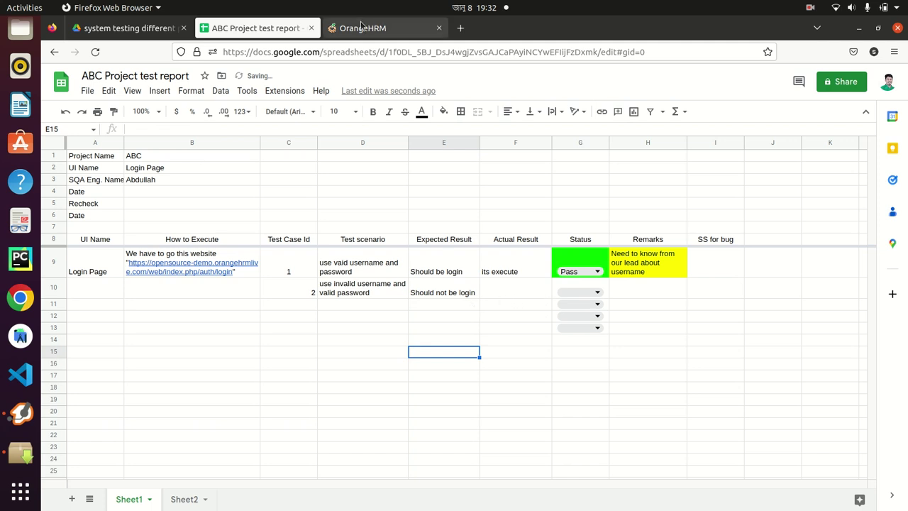
left_click(361, 26)
Log out of OrangeHRM through the user account menu
left_click(805, 80)
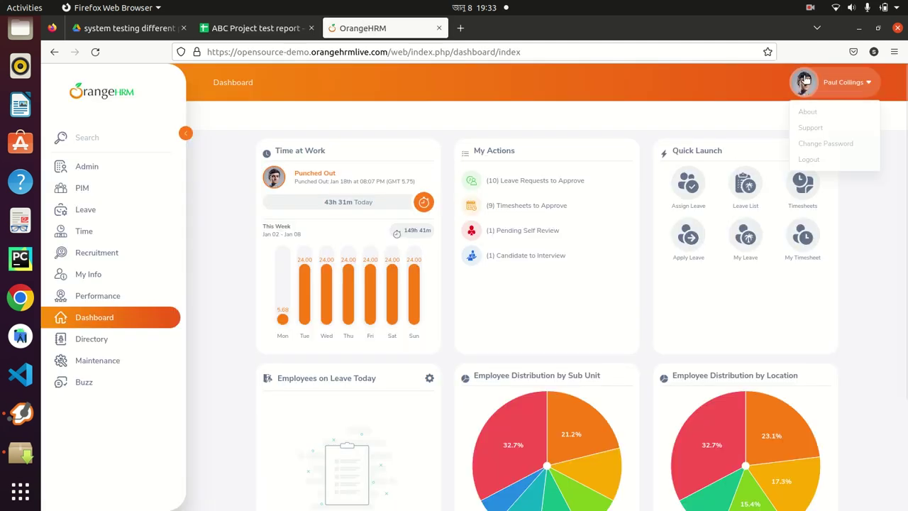
left_click(816, 159)
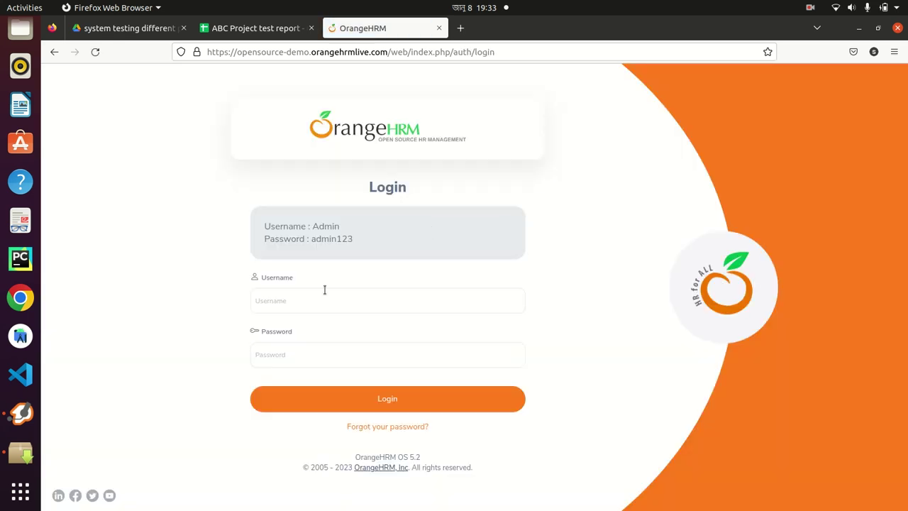
left_click(316, 297)
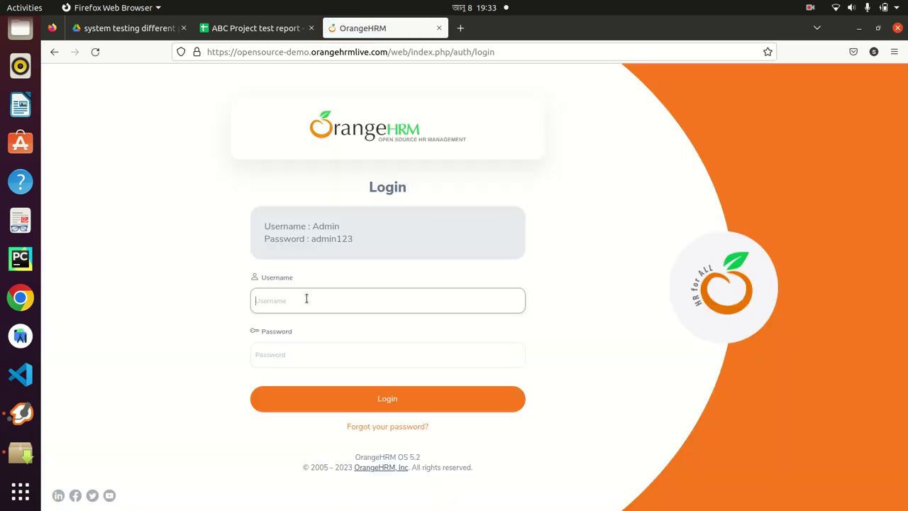
left_click(206, 29)
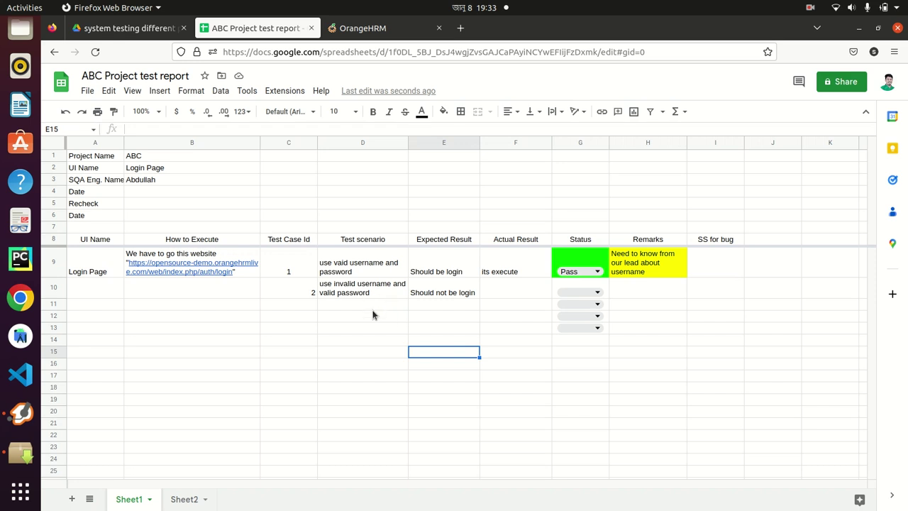
left_click(361, 28)
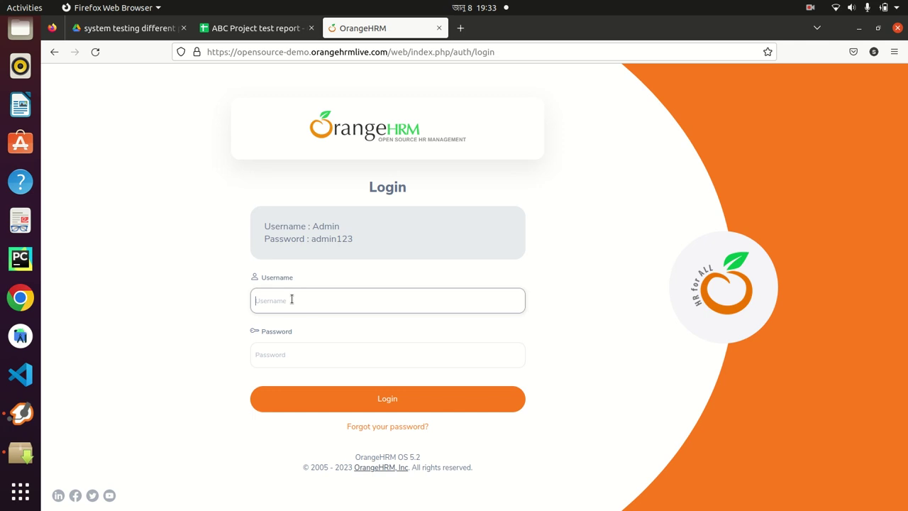
Attempt a login with an invalid username and password, declining to save it in the browser
type("abcadmin")
left_click(296, 355)
type("admin12")
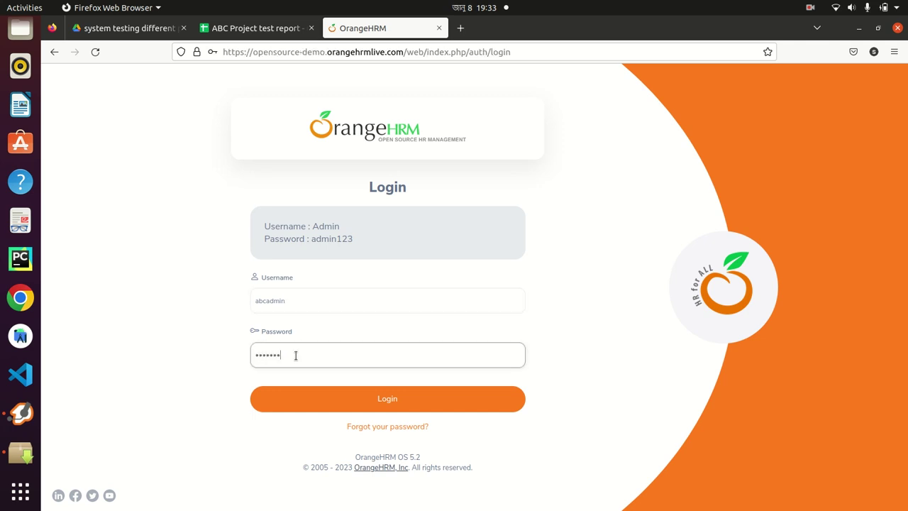
left_click(364, 397)
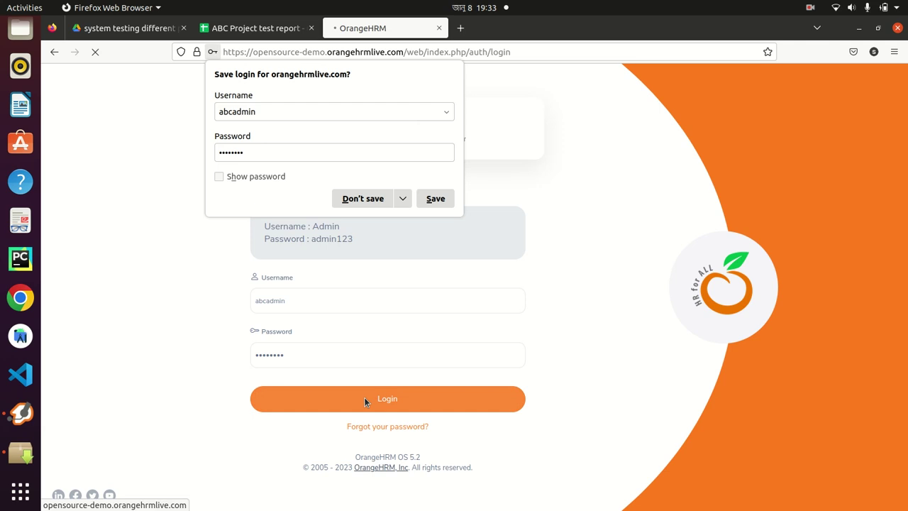
left_click(359, 199)
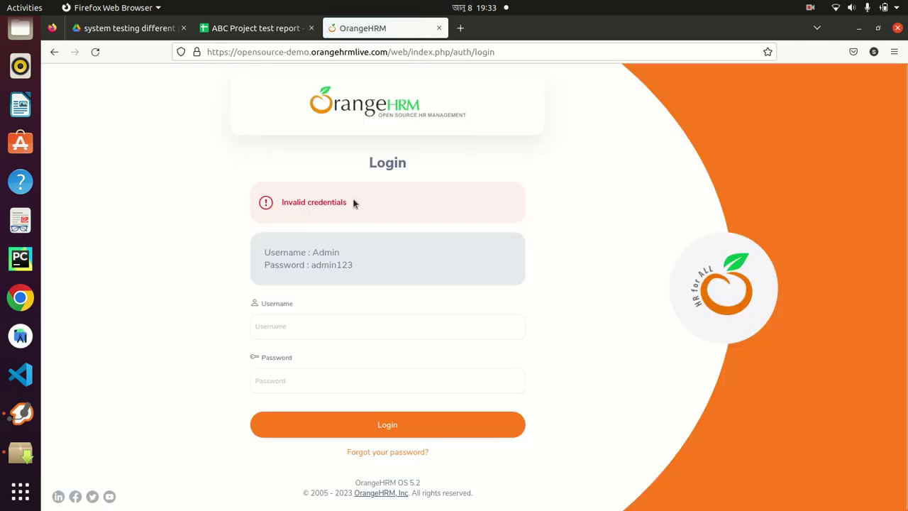
Record test case 2's actual result 'its execute' in F10 and set G10 to Pass
left_click(250, 27)
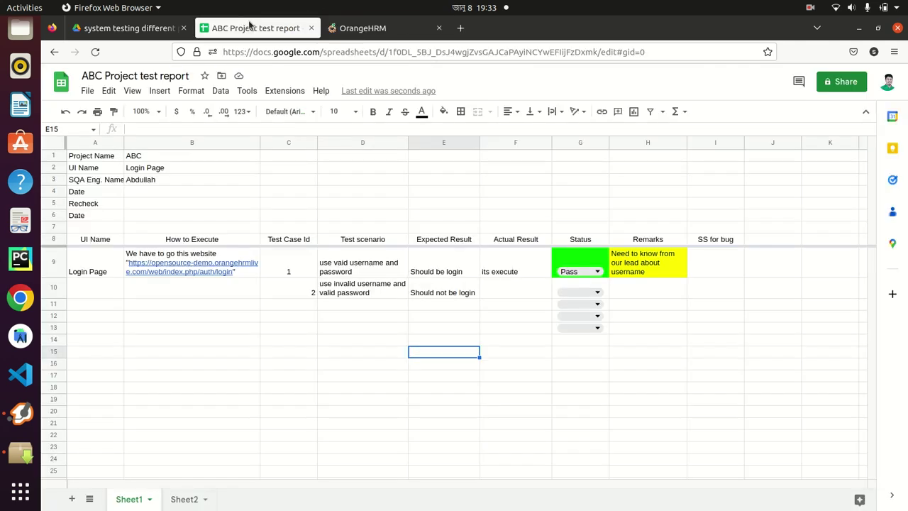
left_click(503, 289)
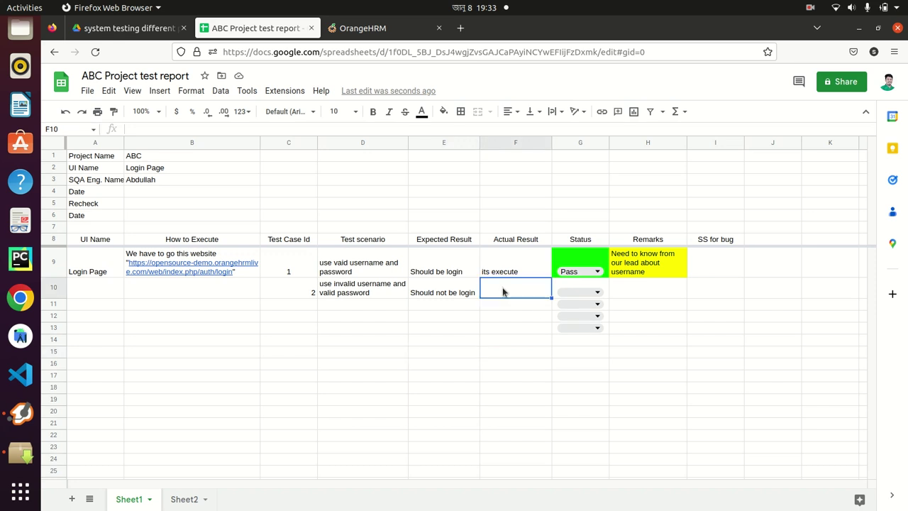
type("its")
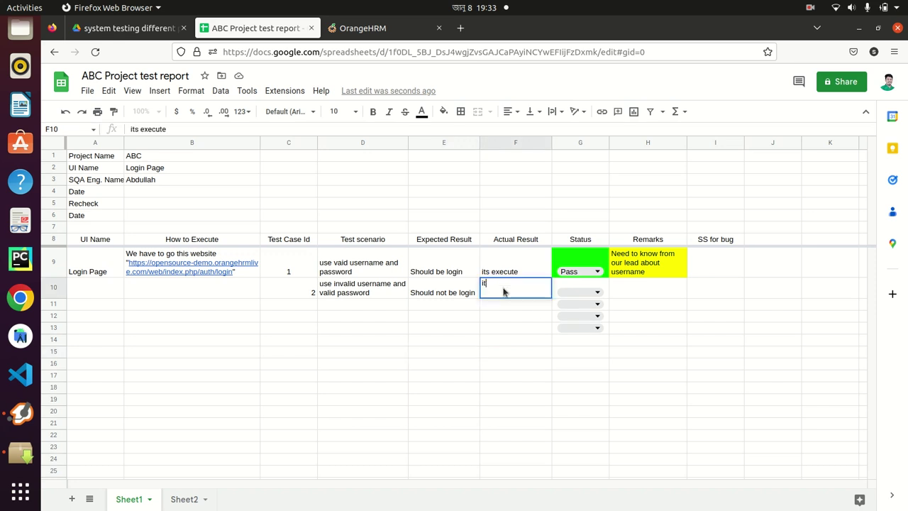
left_click(495, 327)
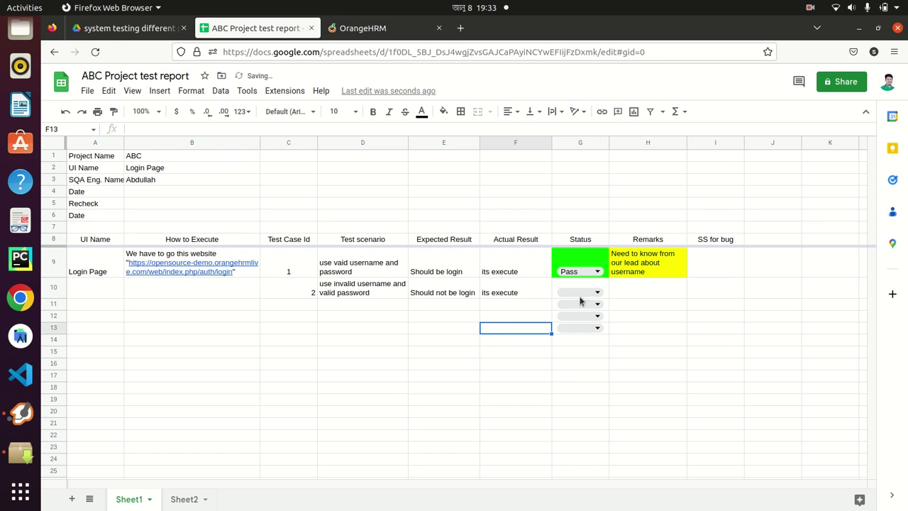
left_click(595, 292)
left_click(576, 317)
left_click(656, 362)
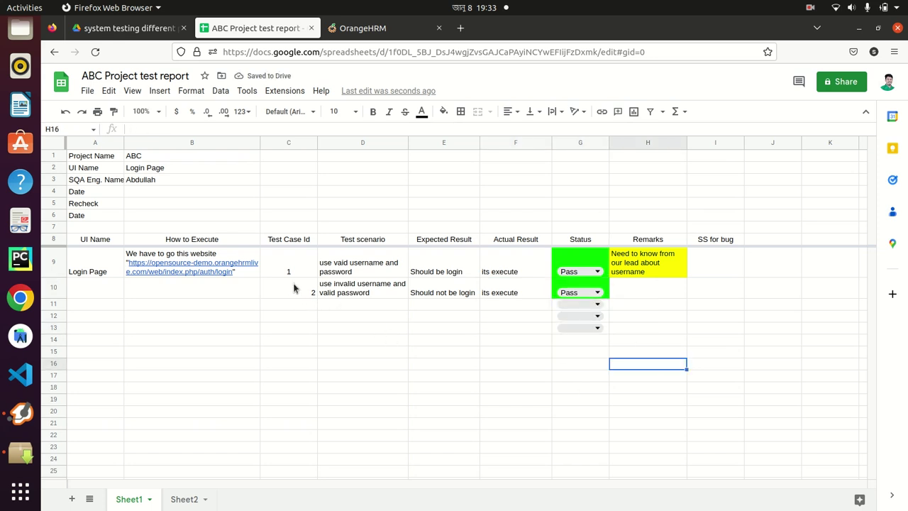
Add test case 3 with wrapped scenario 'use valid username and invalid password' in D11
left_click(301, 305)
type("3")
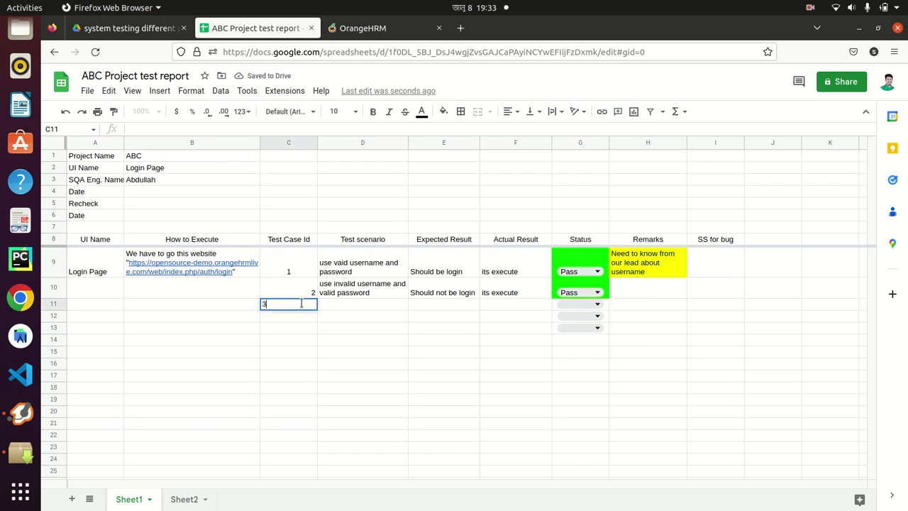
key("Return")
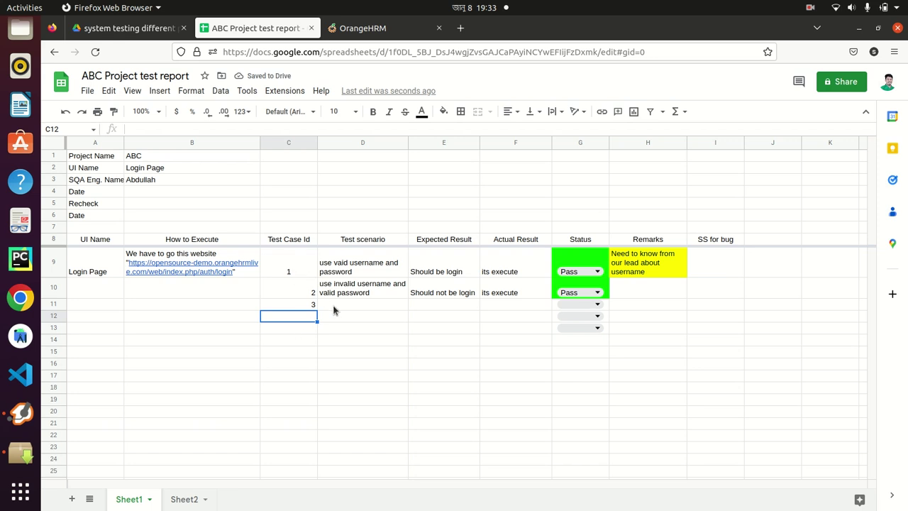
left_click(334, 306)
type("use val")
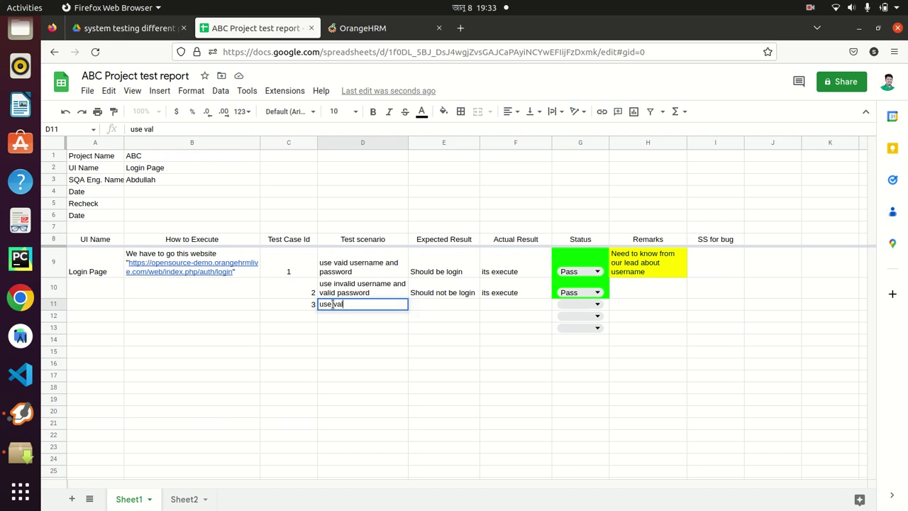
type("id username and ")
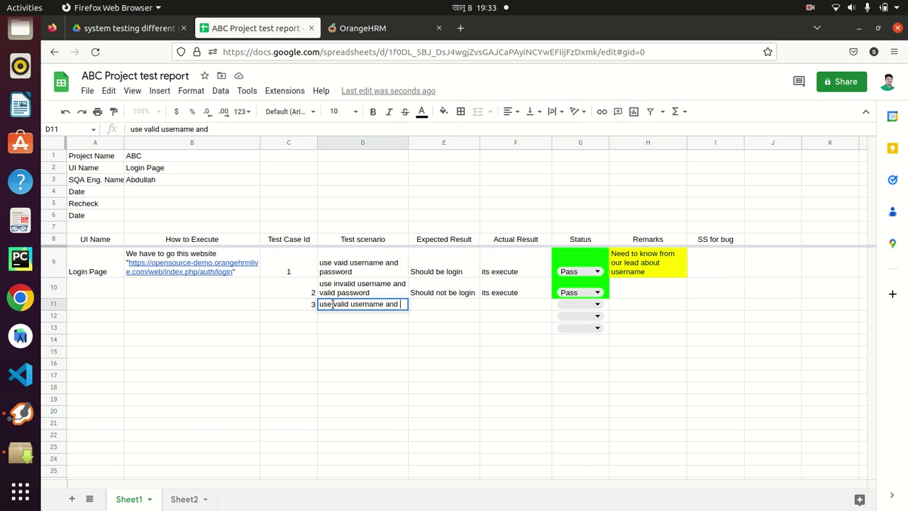
type("invalid password")
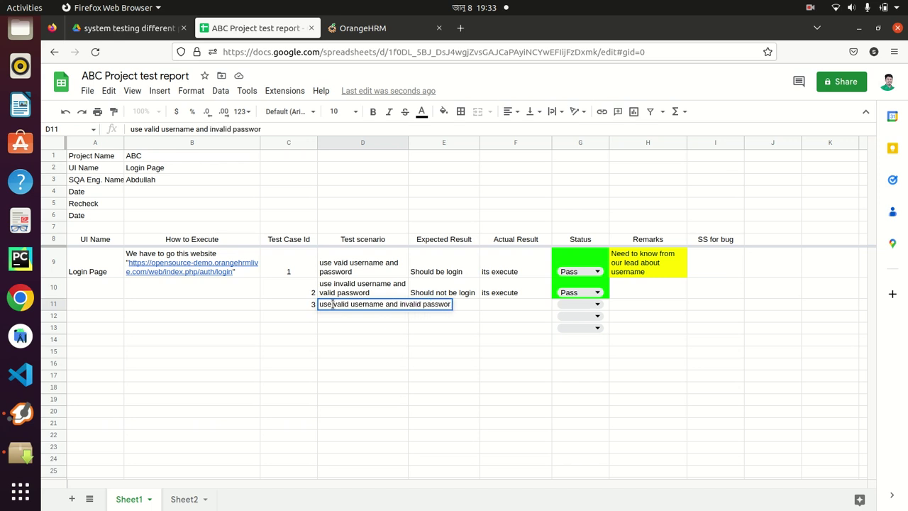
left_click(359, 355)
left_click(369, 309)
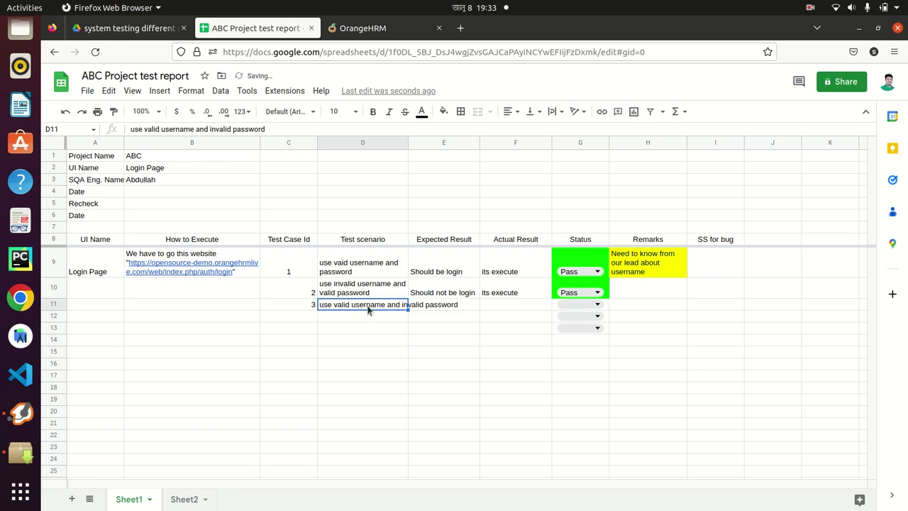
left_click(552, 111)
left_click(568, 132)
Enter 'should not be login' in E11 and 'its executed' in F11 for test case 3
left_click(439, 311)
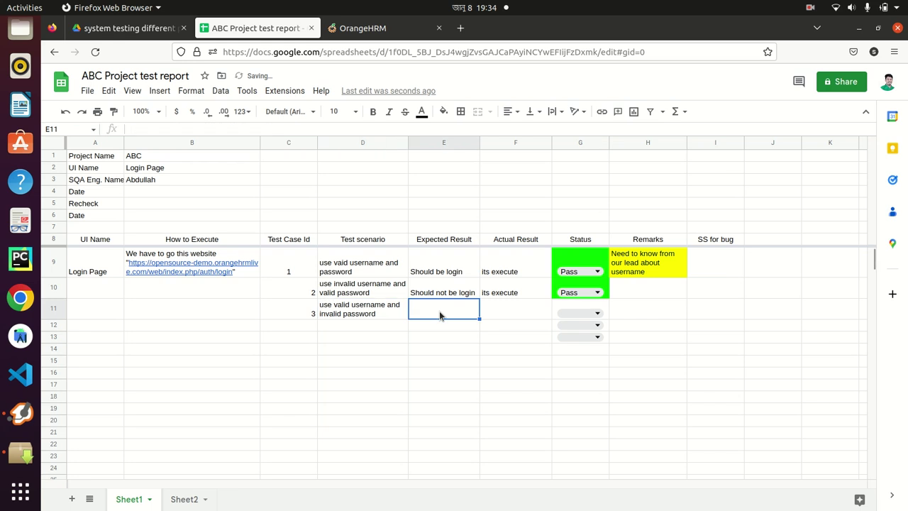
type("should b")
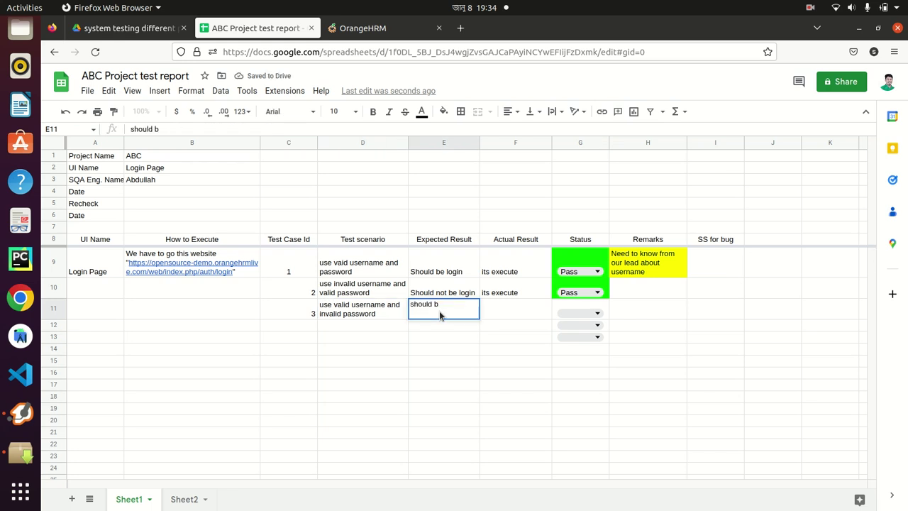
key("BackSpace")
key("BackSpace")
type("not")
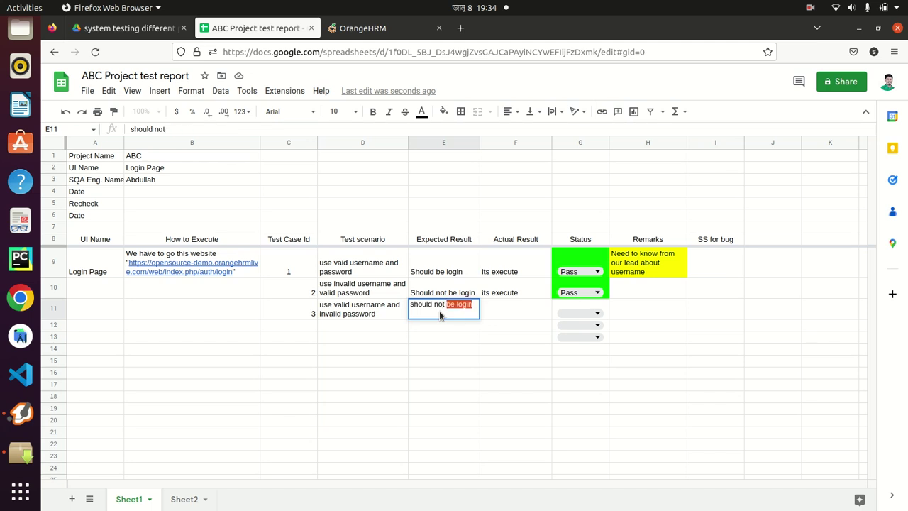
type(" be login")
key("Return")
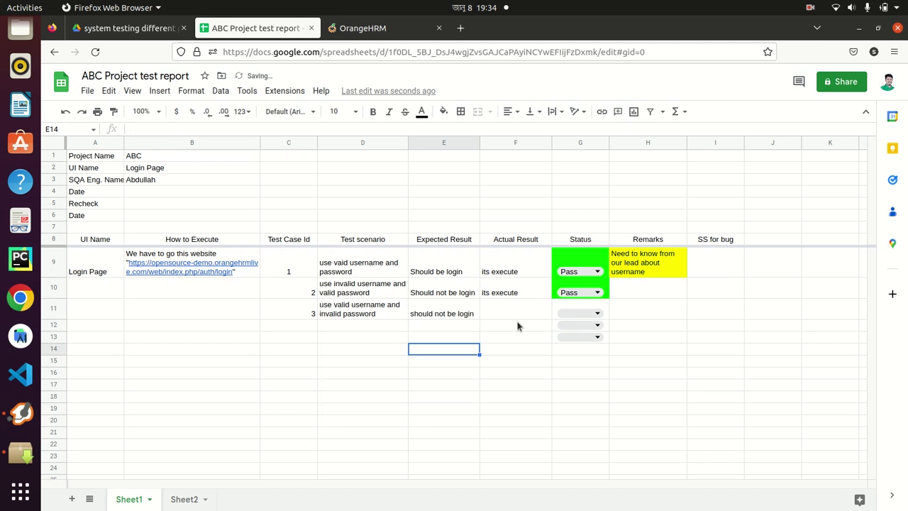
left_click(509, 311)
type("its ")
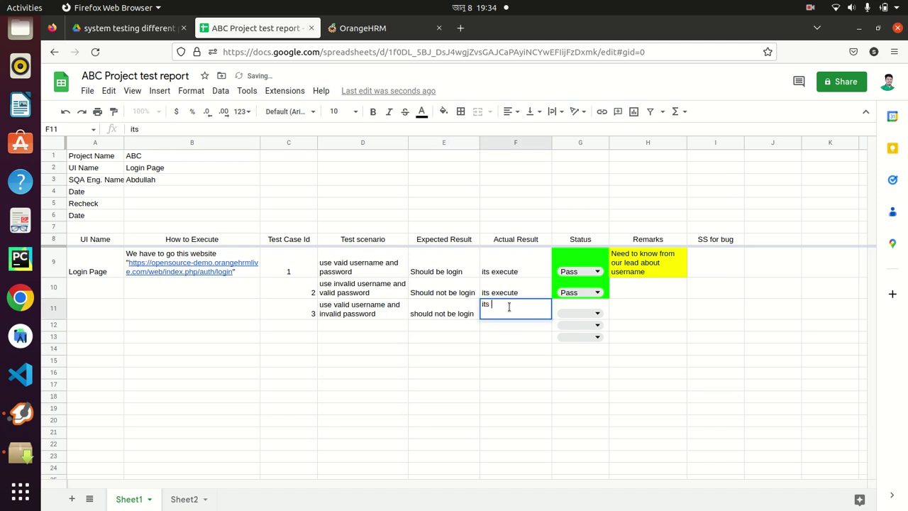
type("executed")
key("Return")
left_click(513, 316)
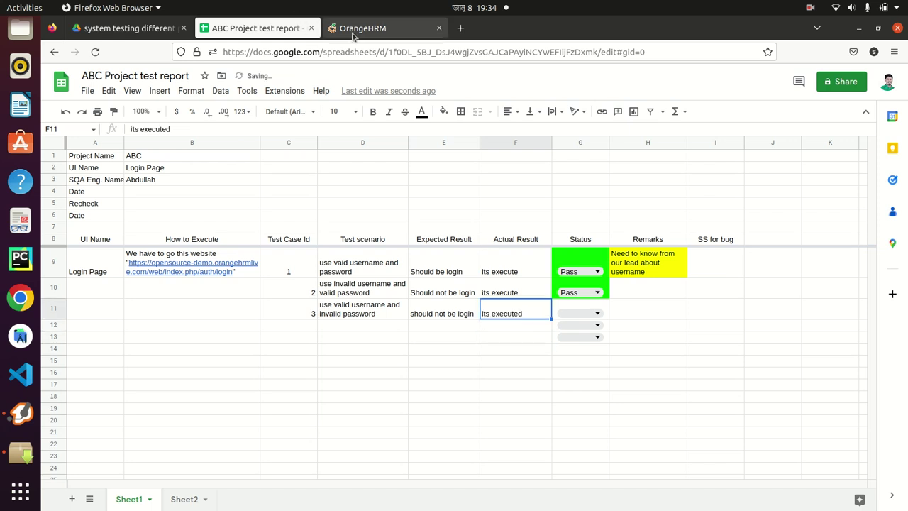
Attempt an OrangeHRM login with the valid admin username and a wrong password, then return to the report
left_click(363, 29)
left_click(293, 323)
type("Ad")
left_click(292, 386)
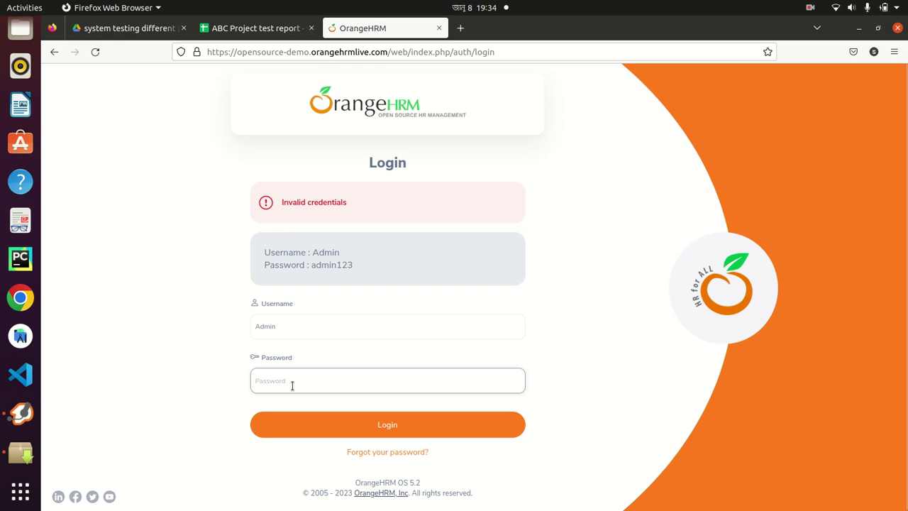
type("a")
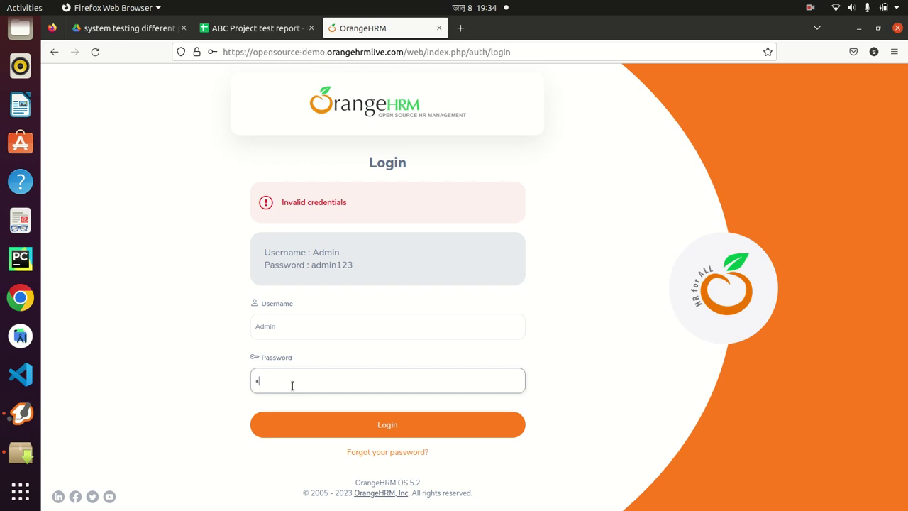
type("dmin1234")
left_click(306, 421)
left_click(358, 198)
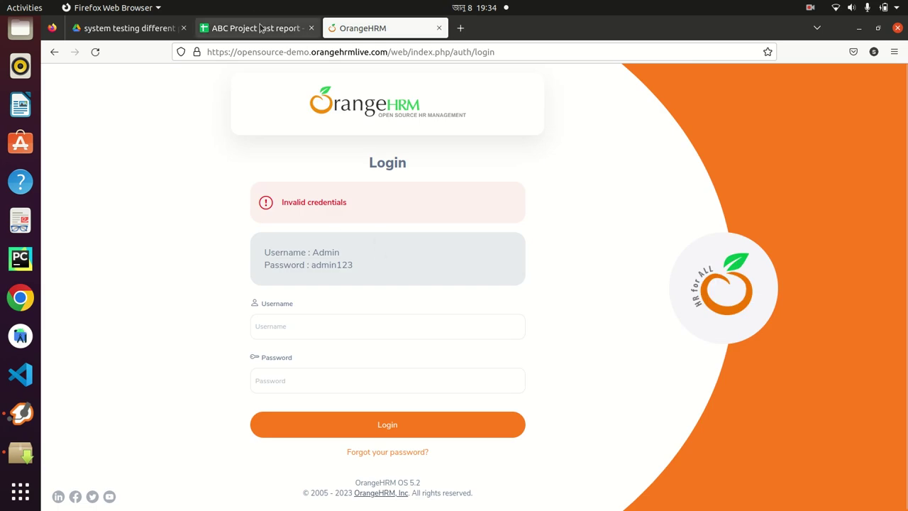
left_click(255, 28)
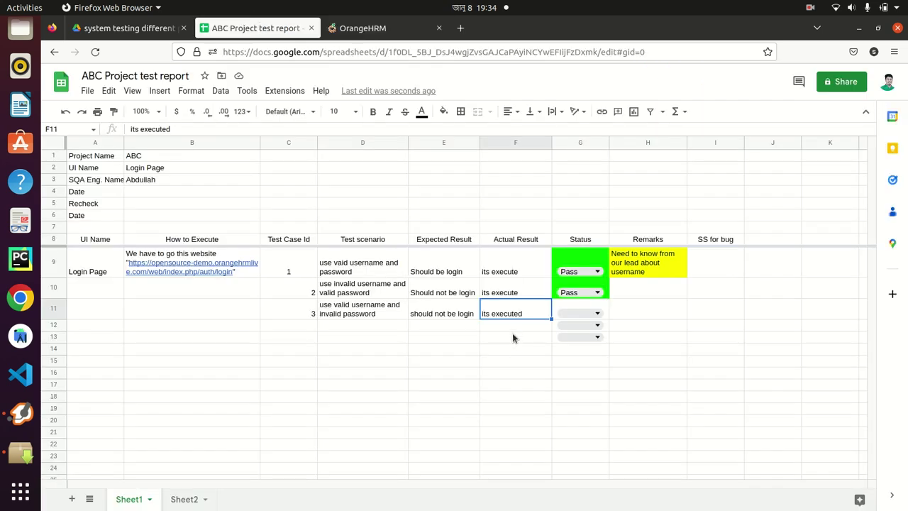
Mark test case 3 as Pass and enter test case id 4 in C12
left_click(595, 313)
left_click(583, 330)
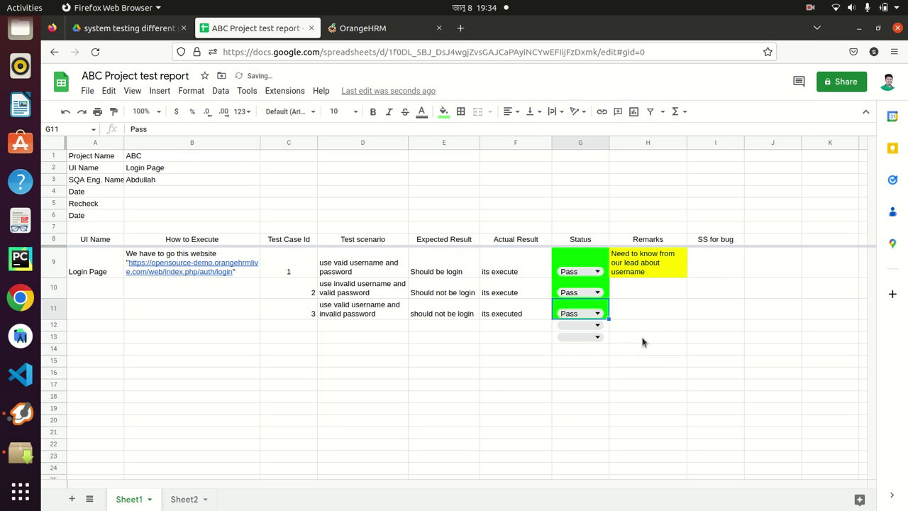
left_click(286, 324)
type("4")
left_click(306, 384)
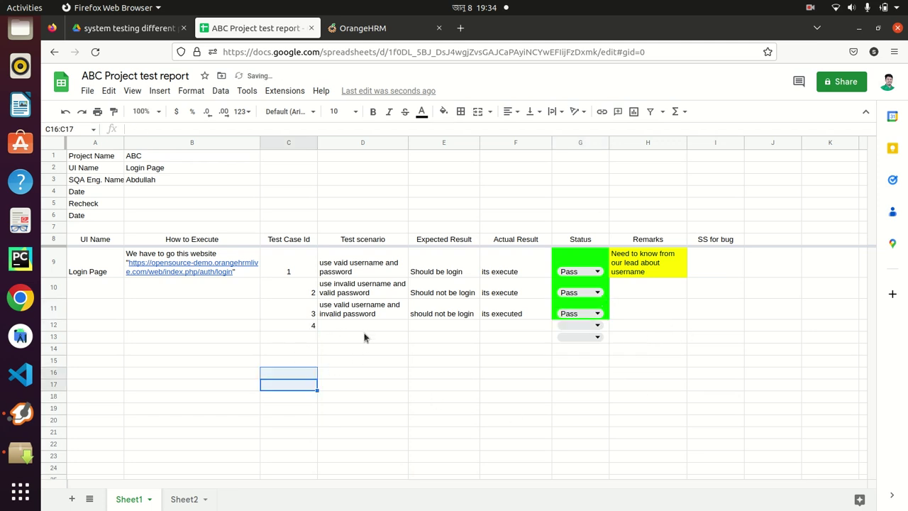
left_click(357, 328)
Enter 'use invalid username and invalid password' as the D12 scenario and wrap its text
left_click(356, 29)
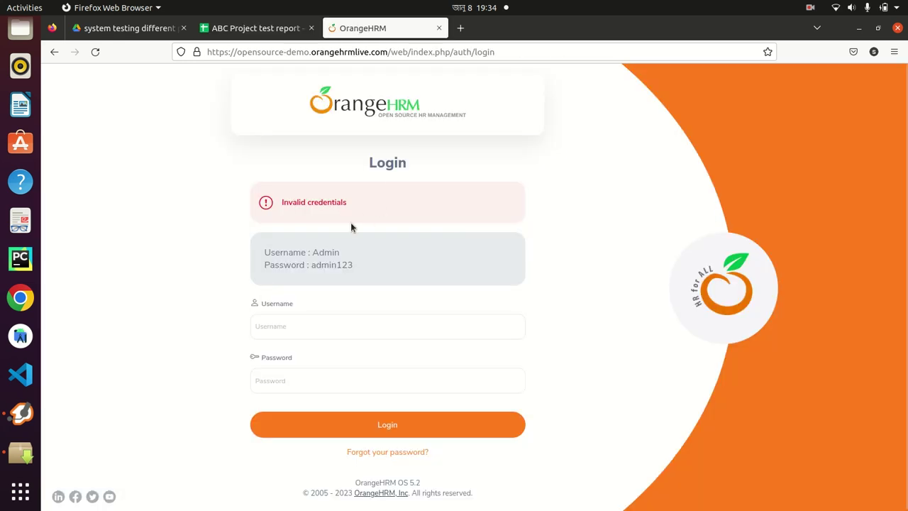
left_click(273, 27)
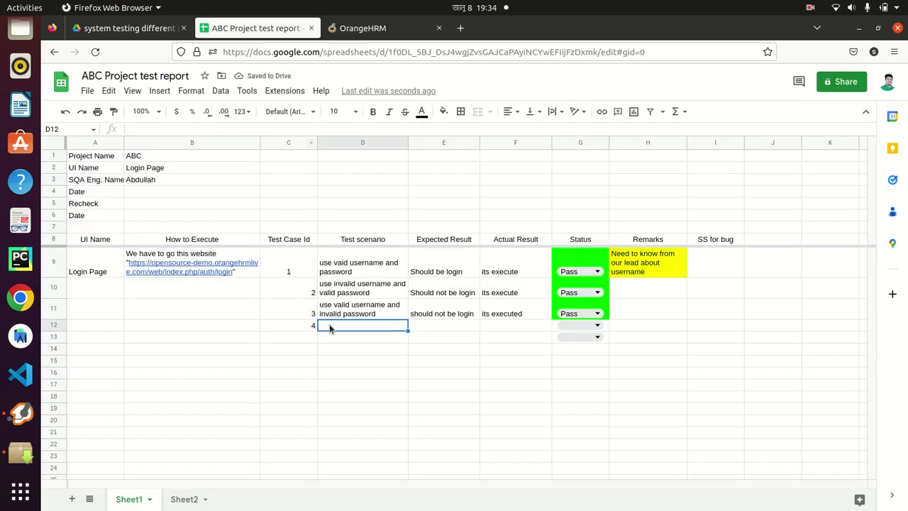
type("use")
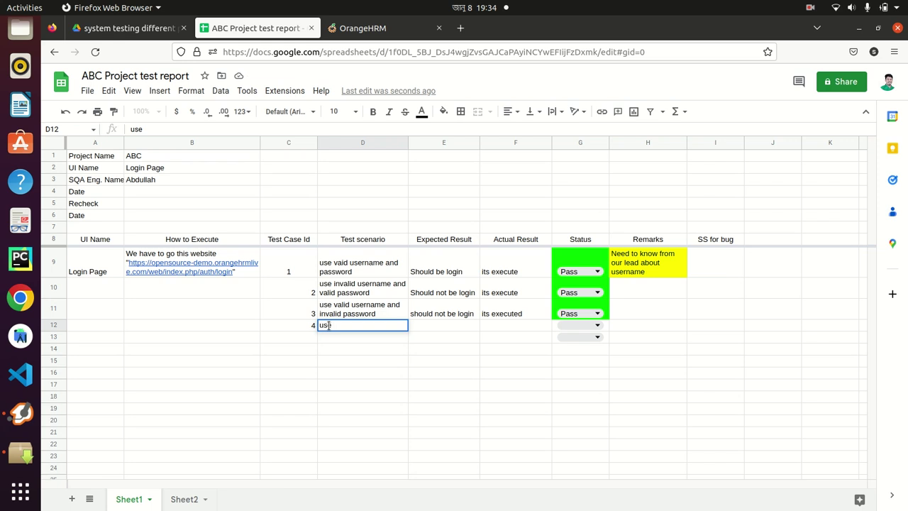
type(" invalid ")
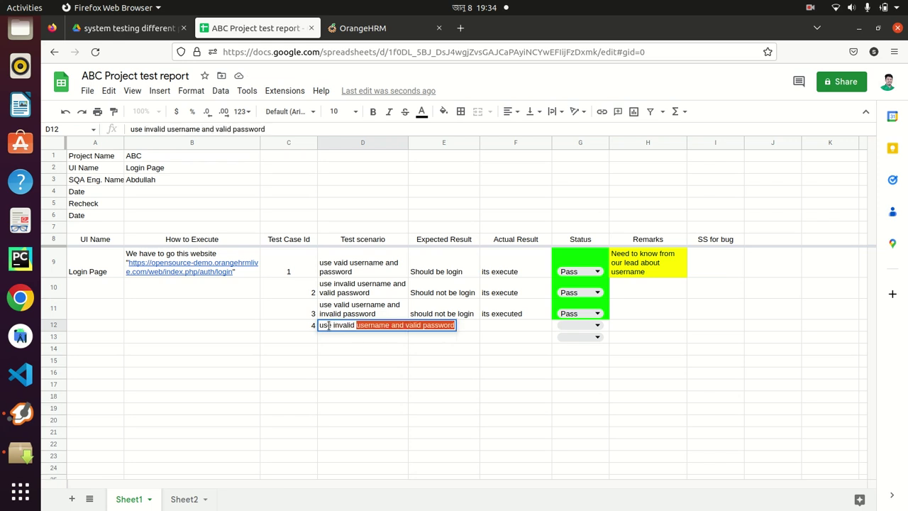
type("user")
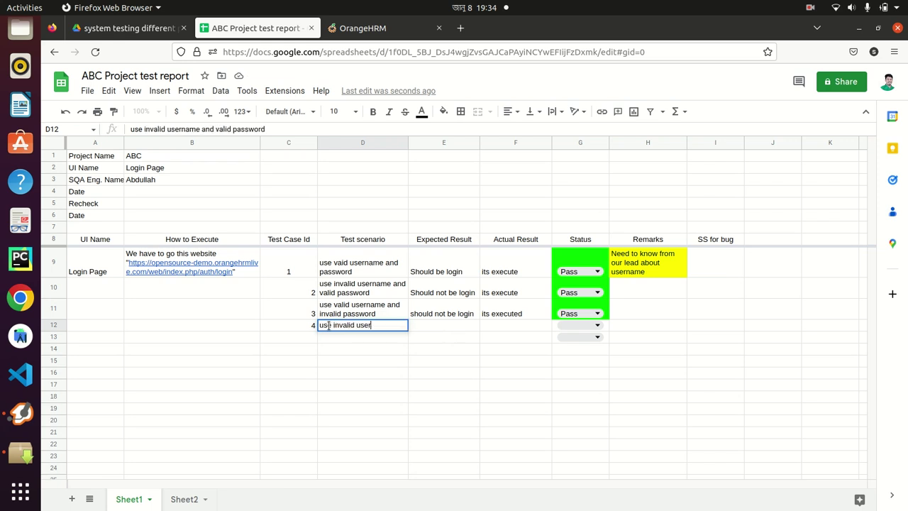
type("name and inval")
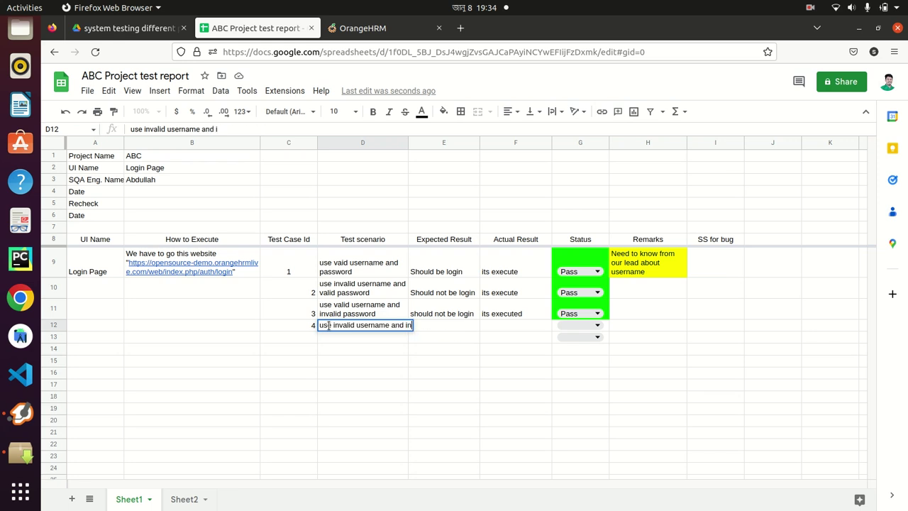
type("id pa")
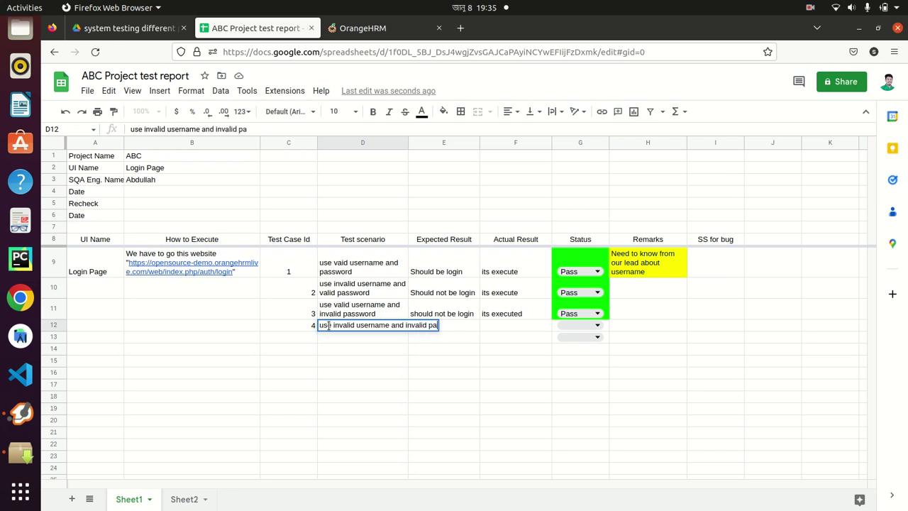
type("ssword")
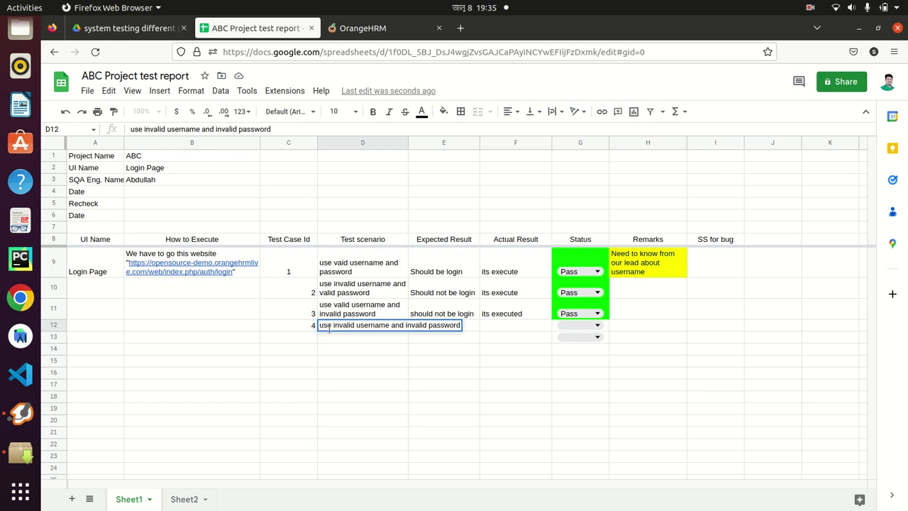
left_click(344, 357)
left_click(355, 326)
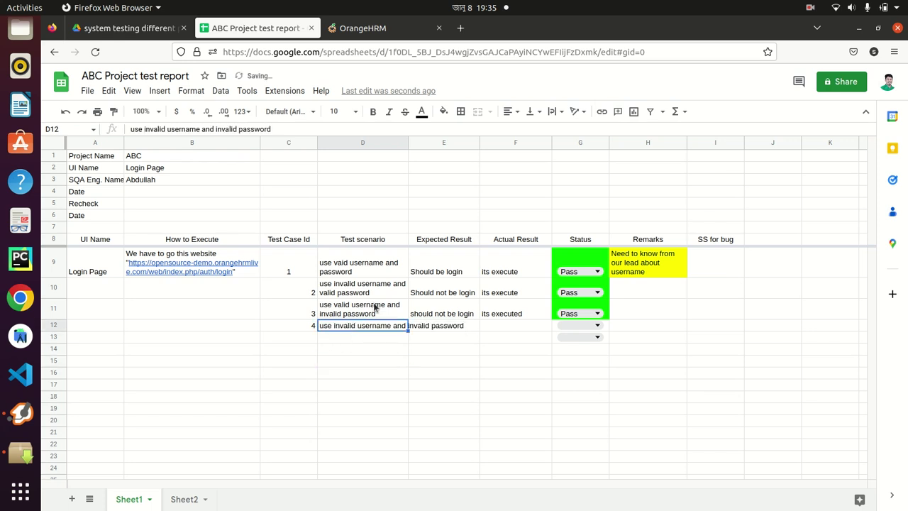
left_click(553, 111)
left_click(568, 132)
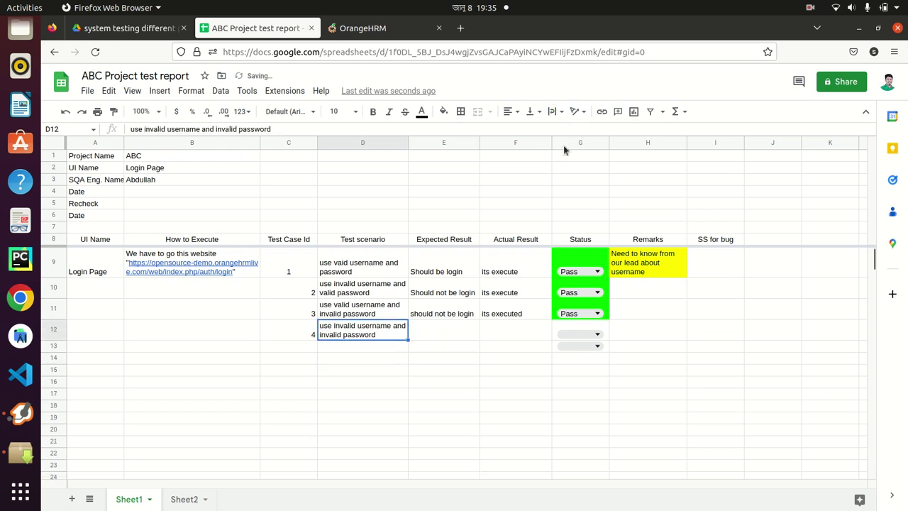
Enter 'should not be login' as test case 4's expected result in E12, then return to OrangeHRM's login page
left_click(445, 326)
type("should not")
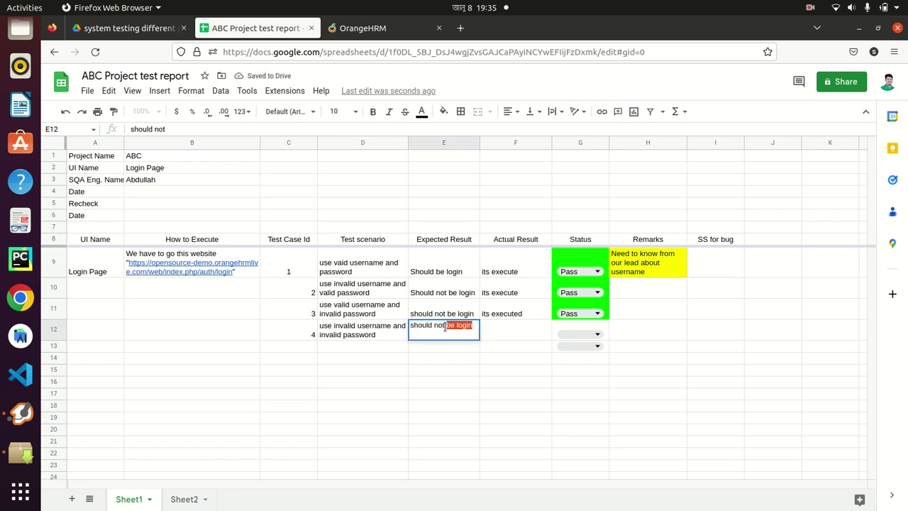
type(" be login")
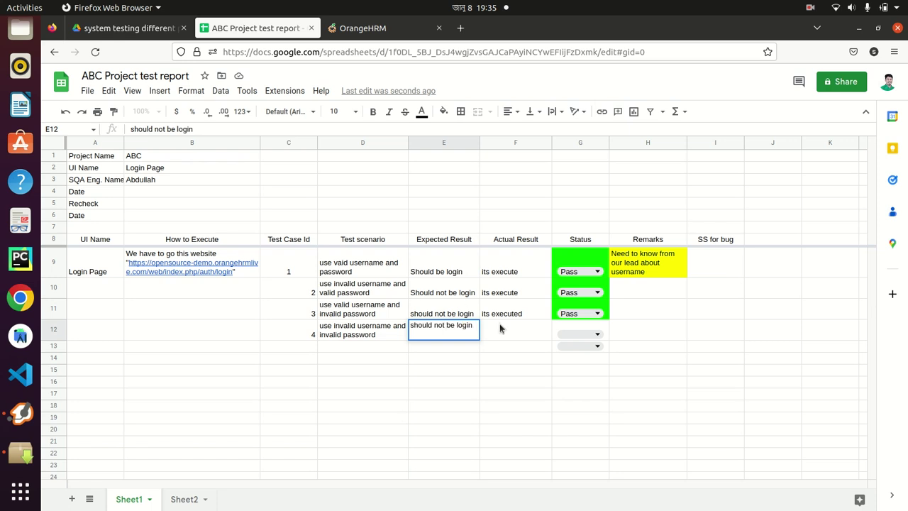
left_click(501, 326)
left_click(383, 28)
left_click(281, 323)
Log in to OrangeHRM with an invalid username and invalid password, get rejected, then return to the report
type("abce")
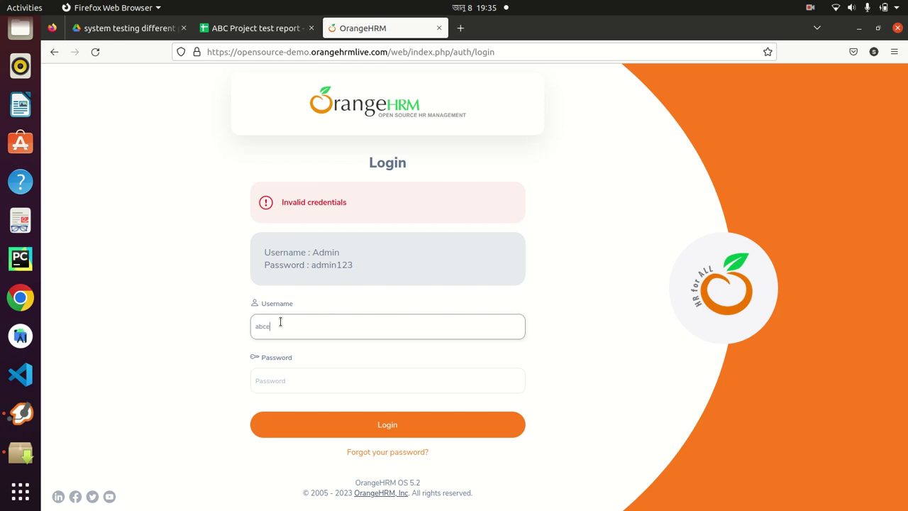
type("12233")
left_click(306, 386)
type("admi")
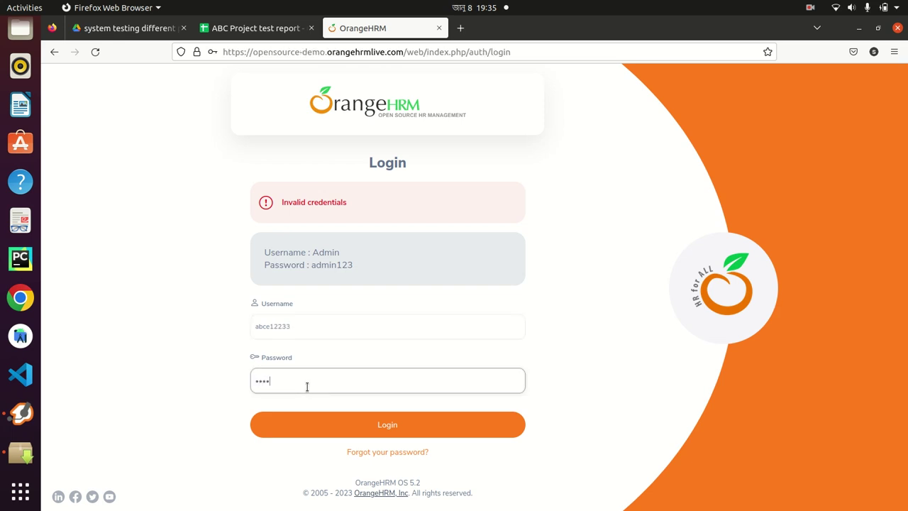
left_click(370, 418)
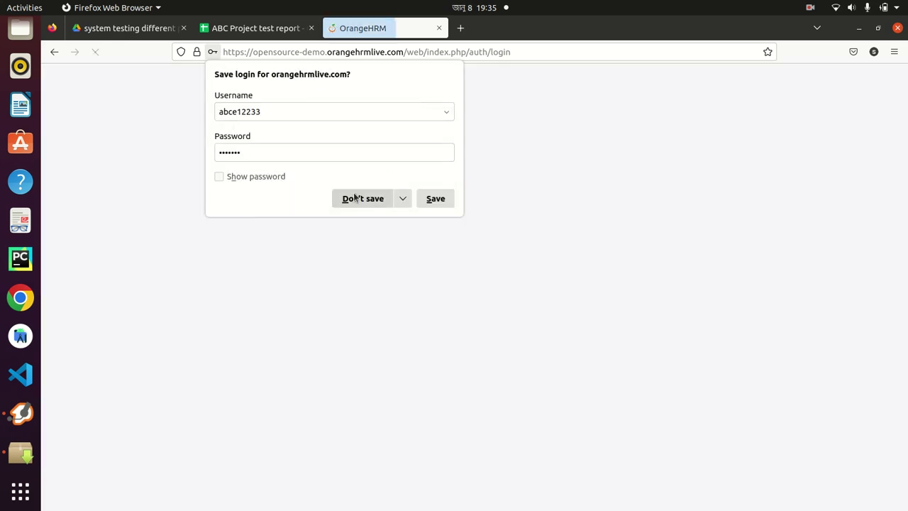
left_click(358, 199)
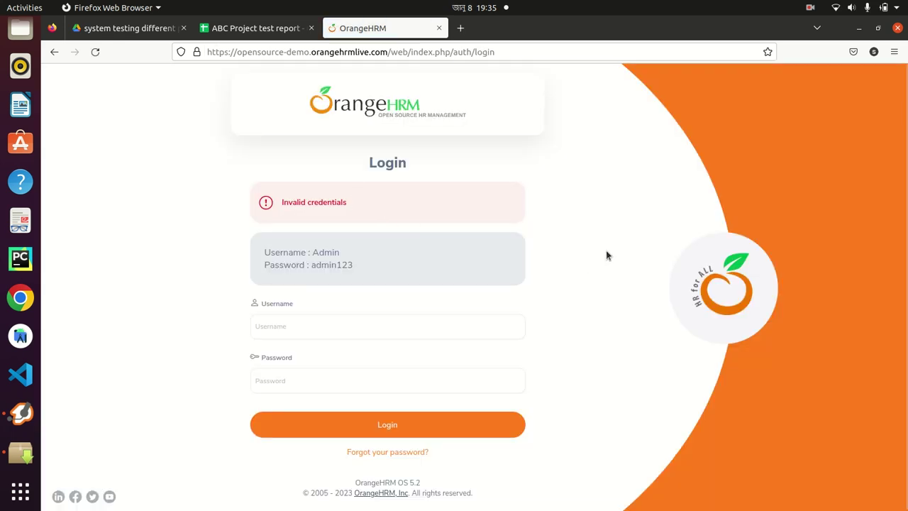
left_click(255, 25)
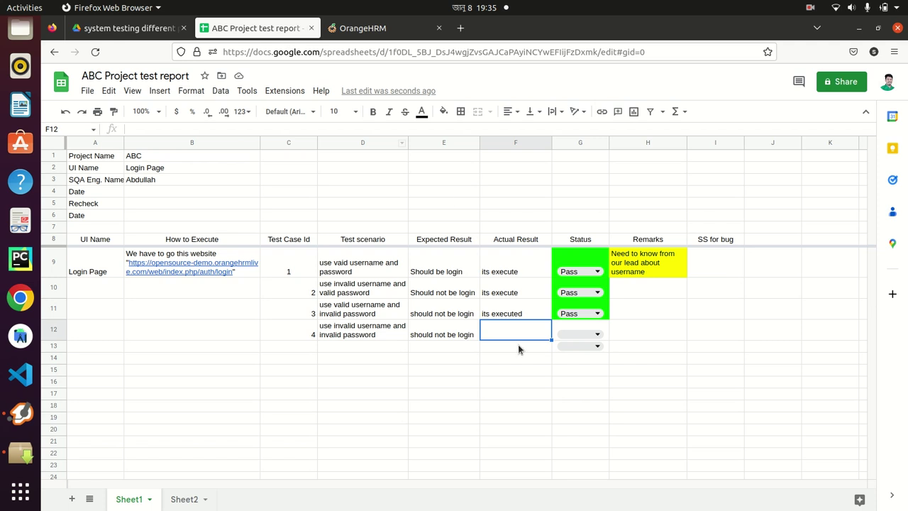
Record 'its executed' as test case 4's actual result and set its status to Pass
type("its")
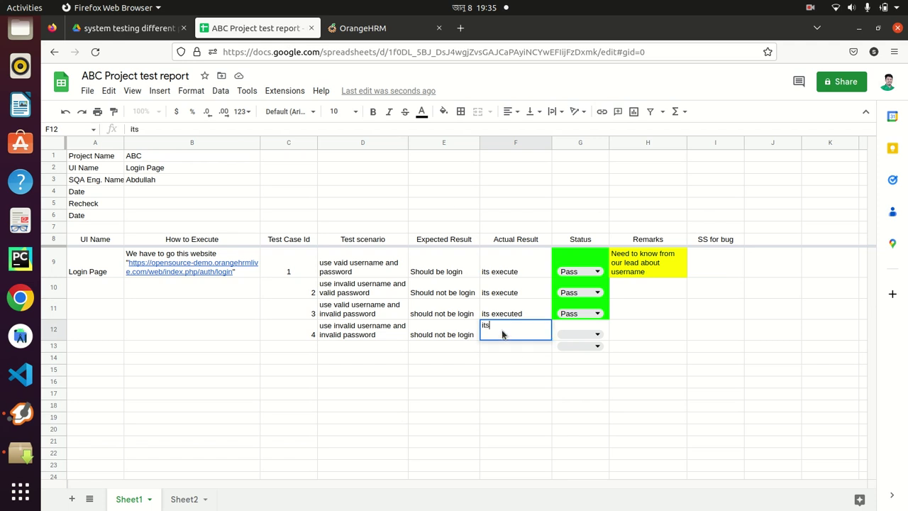
type(" executed")
left_click(531, 380)
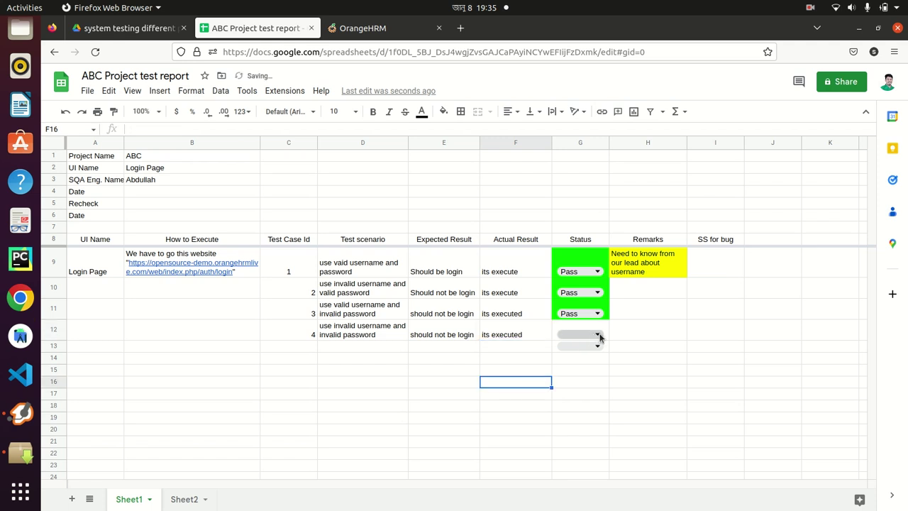
left_click(600, 336)
left_click(584, 358)
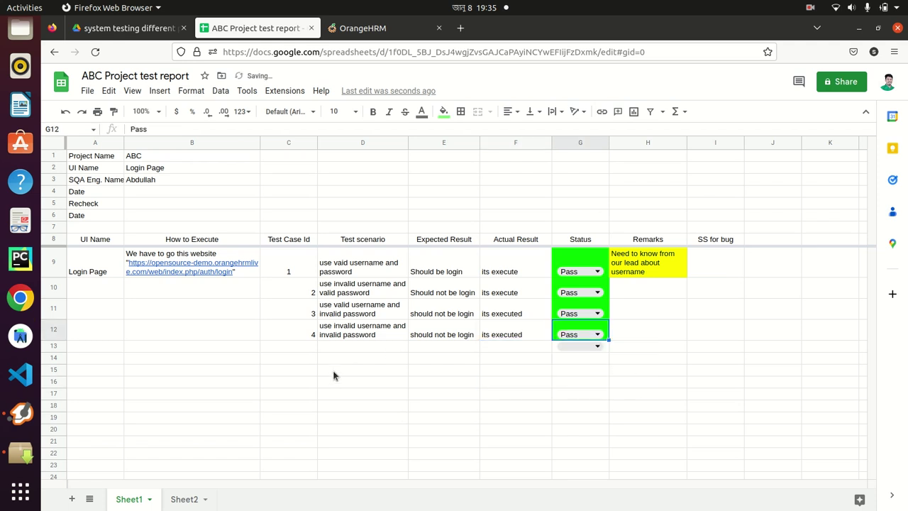
Enter test case id 5 in C13
left_click(335, 346)
left_click(303, 337)
left_click(299, 347)
type("5")
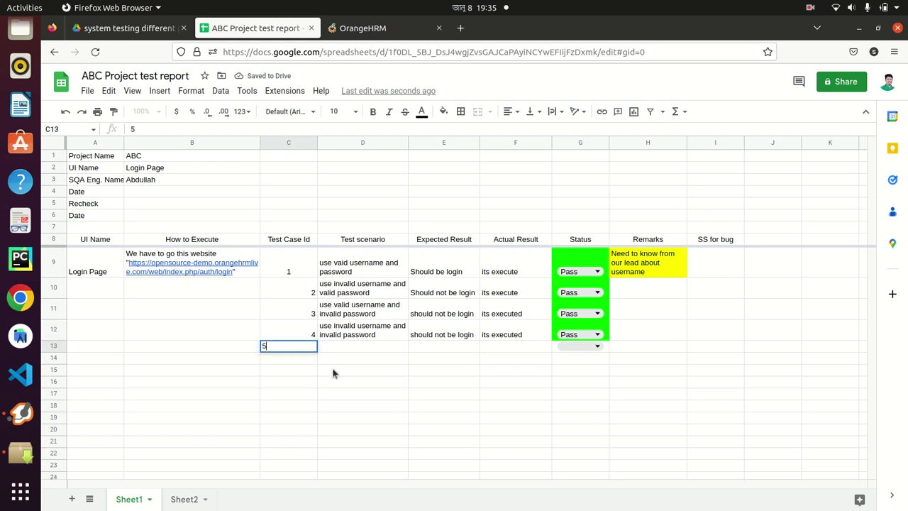
left_click(334, 370)
Enter 'use blank username and password' as the D13 scenario and wrap its text
left_click(356, 349)
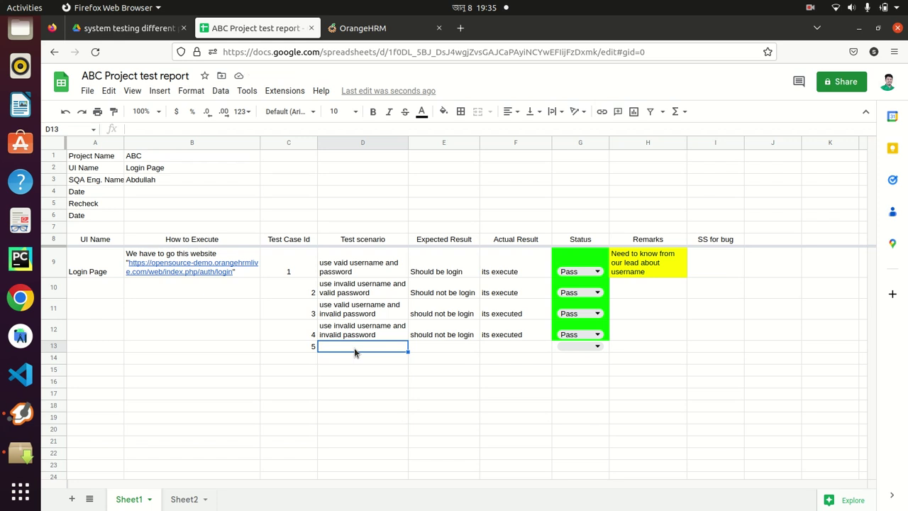
type("use blan")
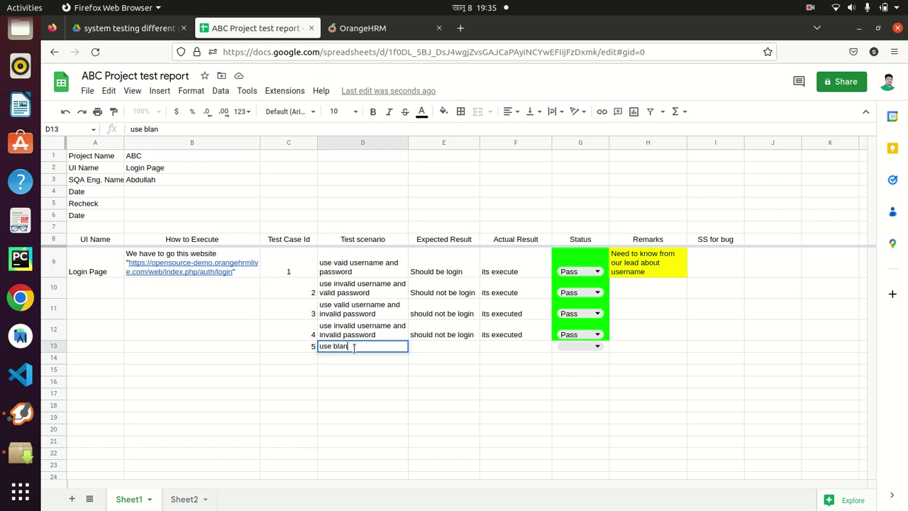
type("k username and password")
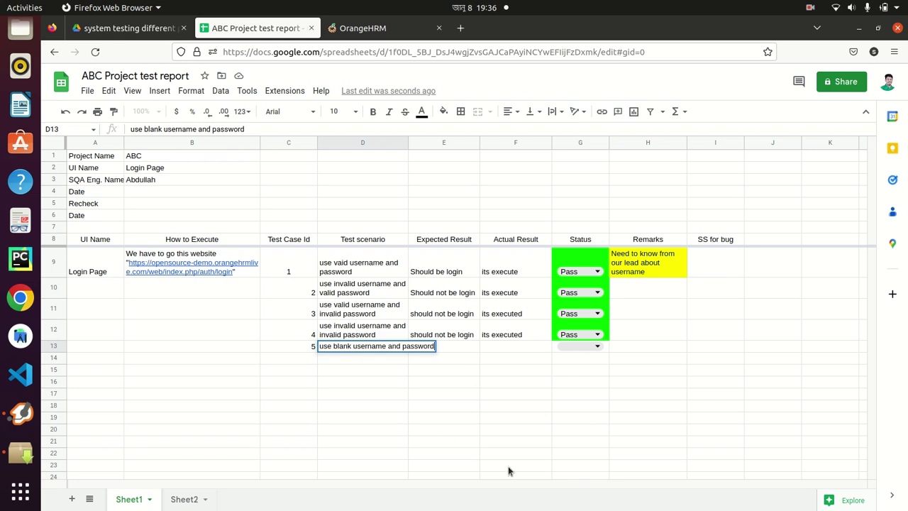
left_click(508, 466)
left_click(375, 348)
left_click(560, 112)
left_click(569, 133)
Enter 'should not be login' as test case 5's expected result in E13
left_click(429, 353)
type("should not be login")
key("Return")
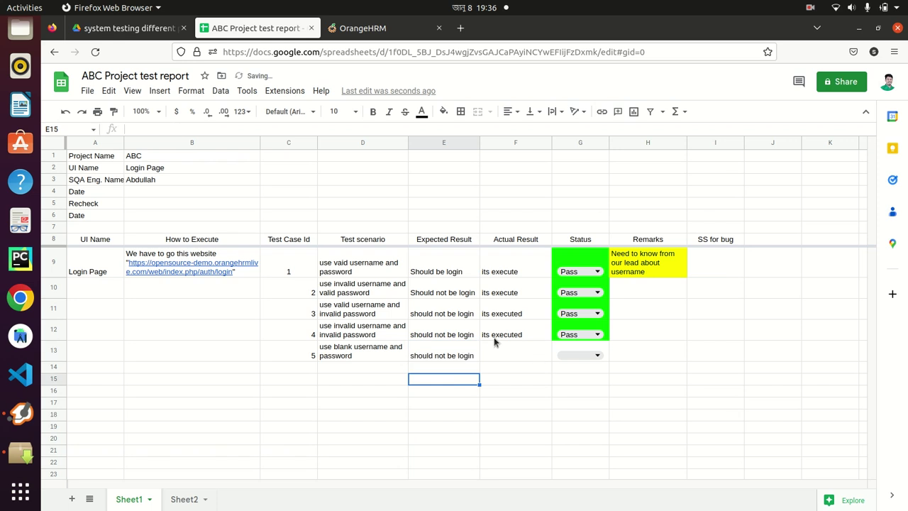
left_click(497, 338)
left_click(496, 345)
Submit an OrangeHRM login with blank username and password, then return to the report
left_click(411, 27)
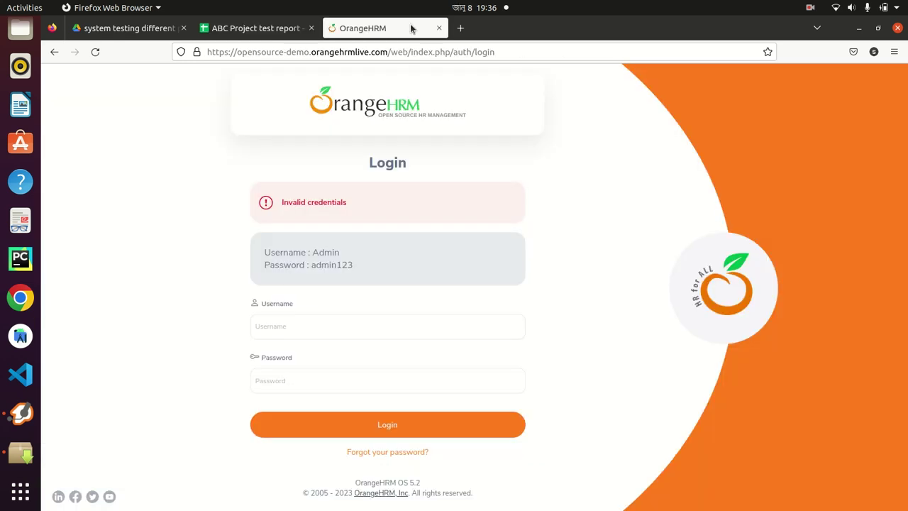
left_click(282, 316)
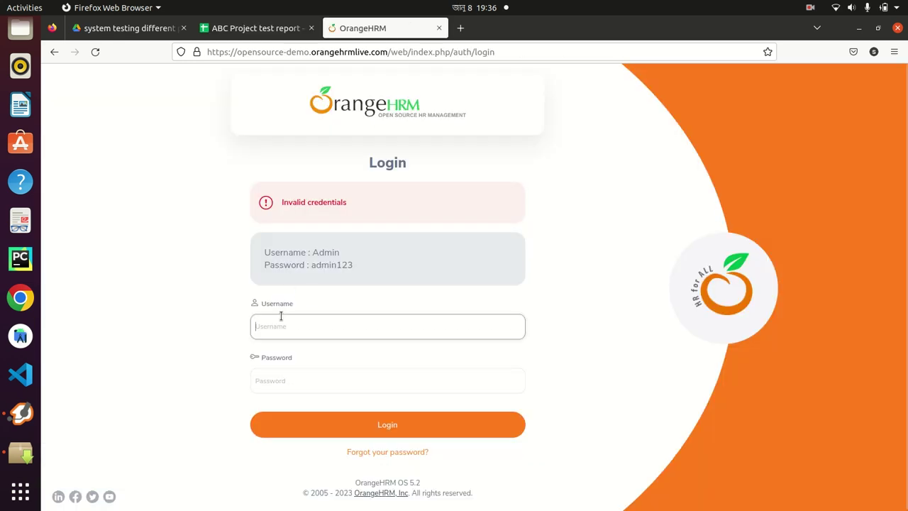
left_click(339, 425)
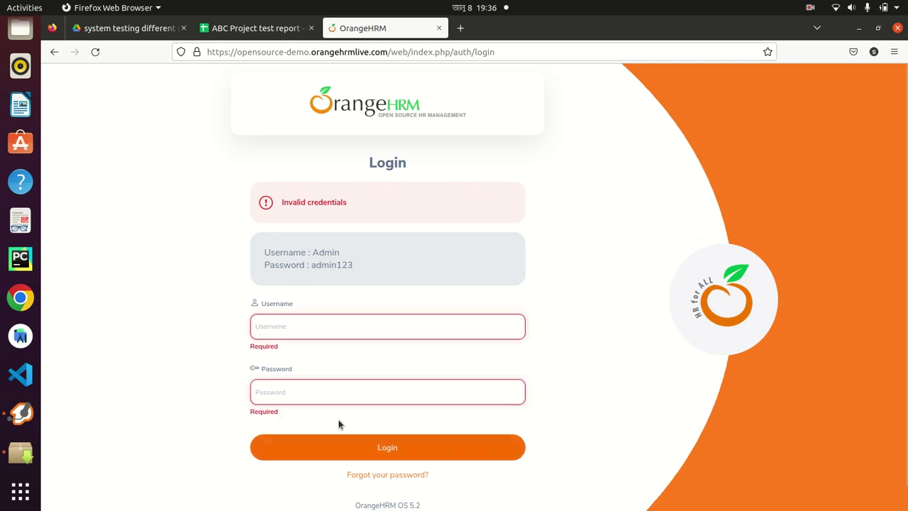
left_click(257, 29)
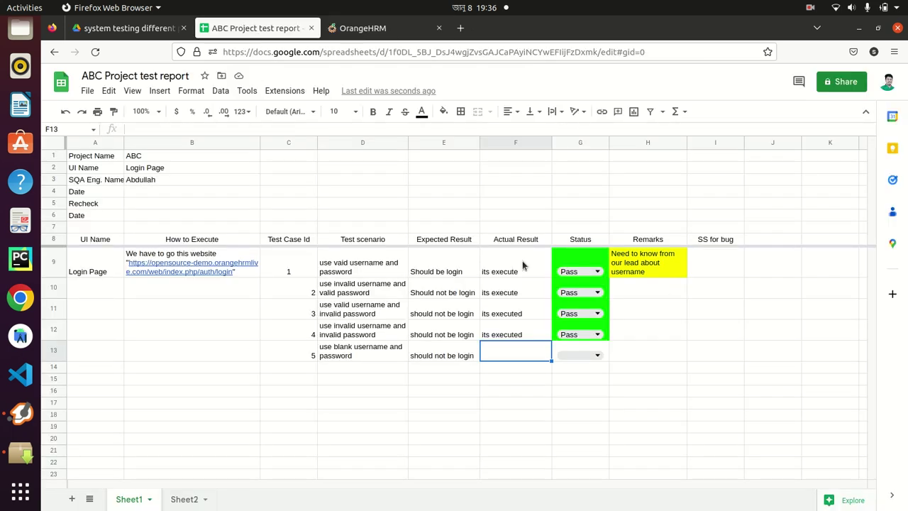